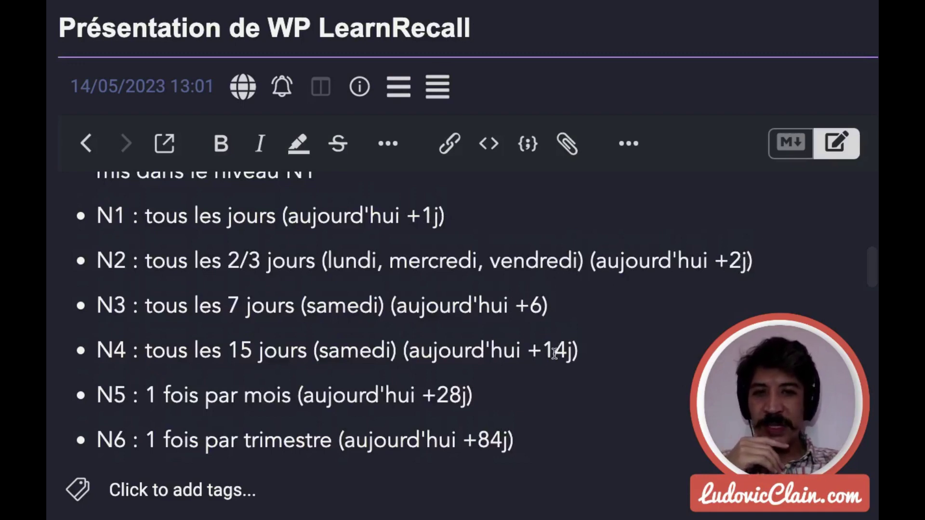
Review the WP LearnRecall presentation note, covering the N1 to N7 repetition levels, the description and the Architecture section
scroll(554, 353, down, 3)
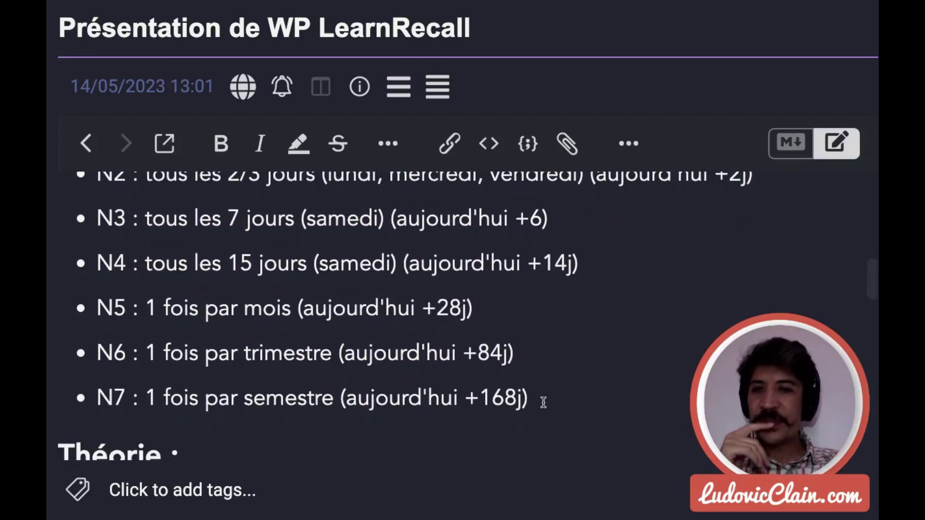
scroll(544, 402, up, 10)
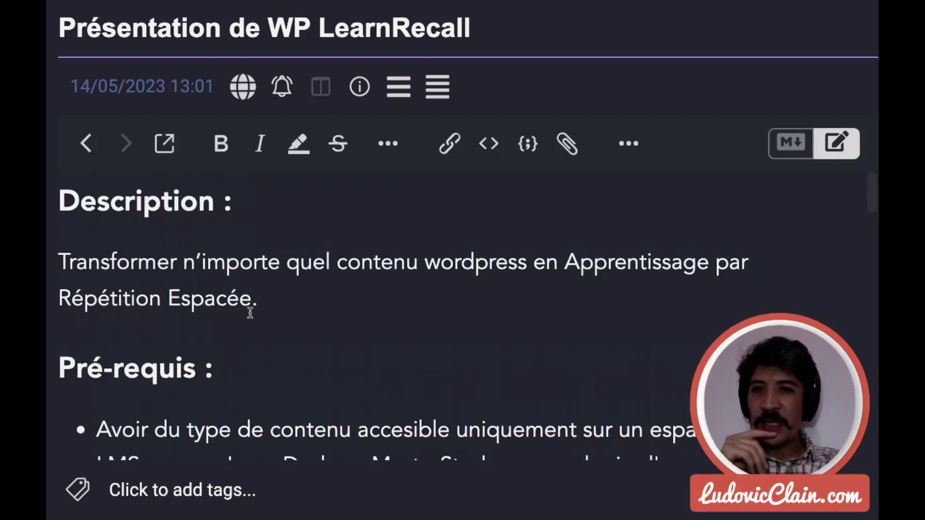
scroll(390, 325, down, 10)
scroll(391, 325, down, 10)
scroll(390, 325, down, 5)
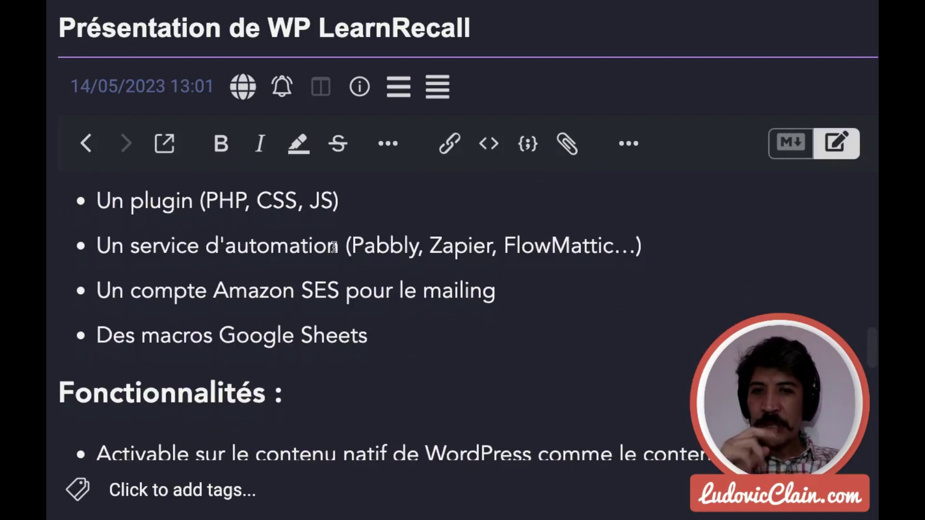
scroll(334, 247, up, 2)
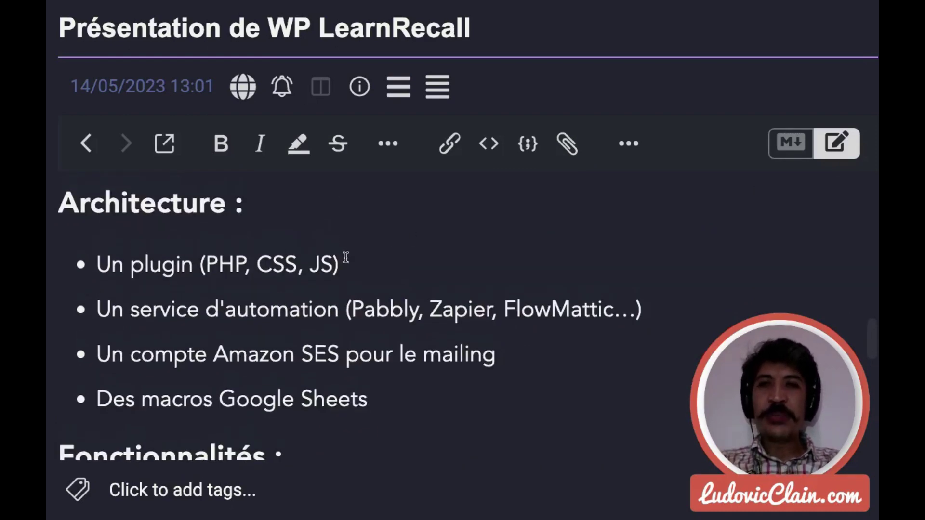
Switch to the browser and open the WP LearnRecall Plugin Options page from the saved tabs list
key(super+Tab)
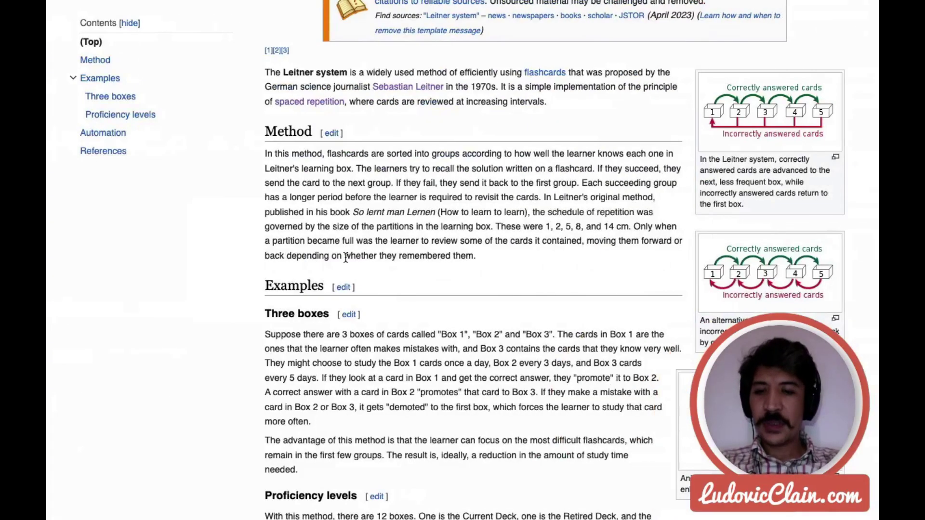
key(ctrl+Tab)
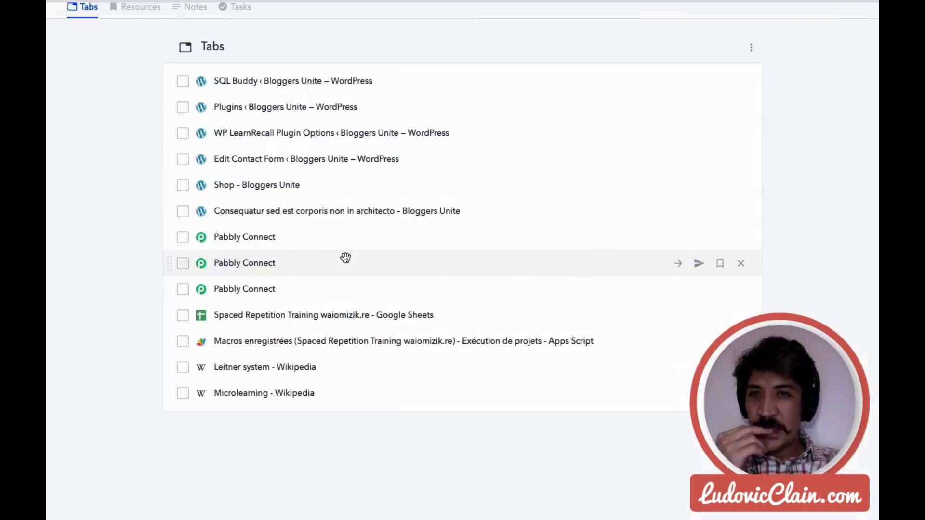
click(352, 133)
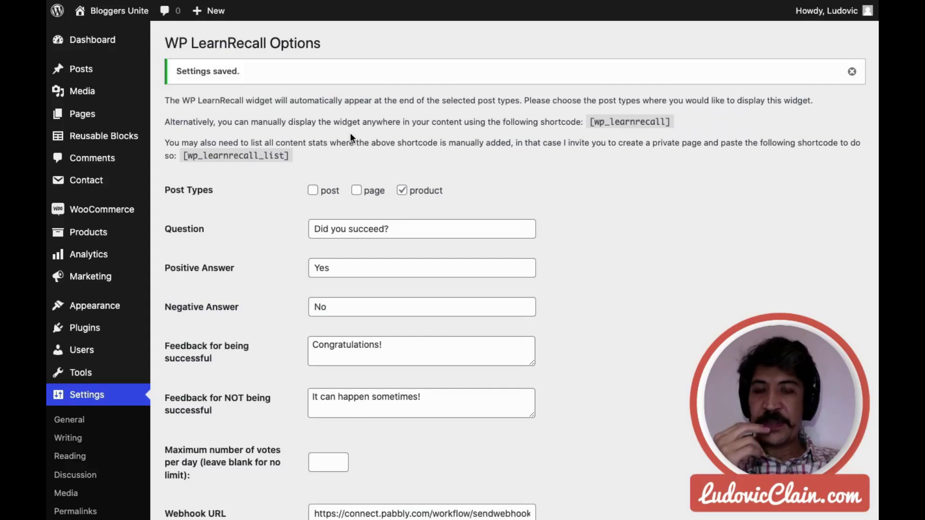
Show the installed plugins page, frame the WP LearnRecall entry with a pink rectangle, and close the annotation overlay
key(ctrl+Tab)
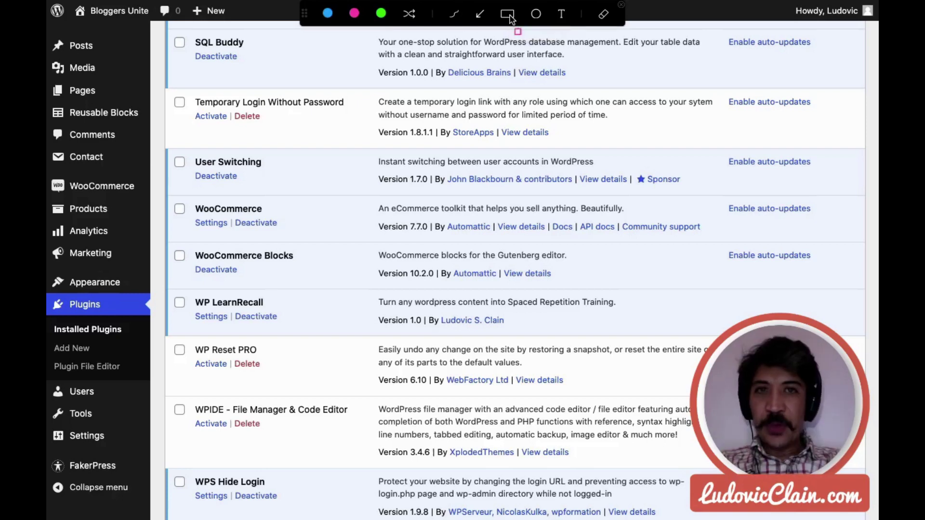
drag(166, 289, 720, 337)
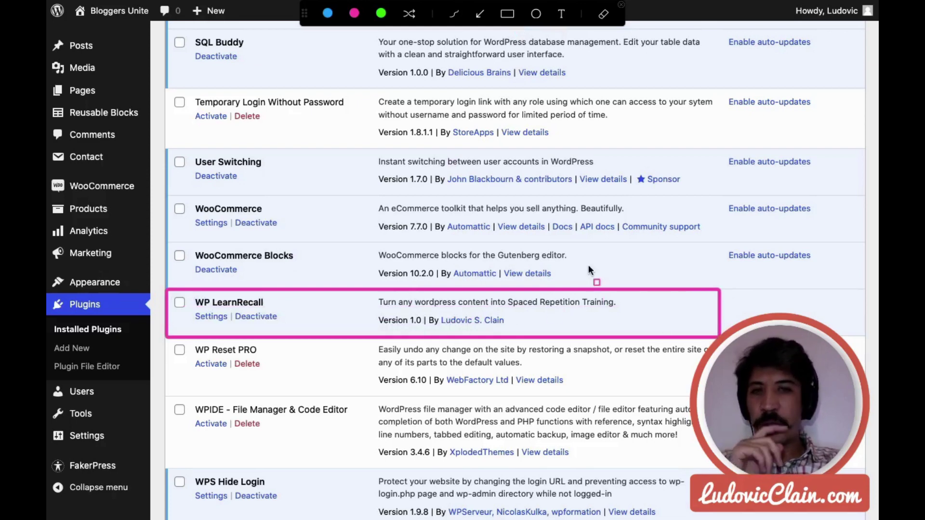
click(621, 6)
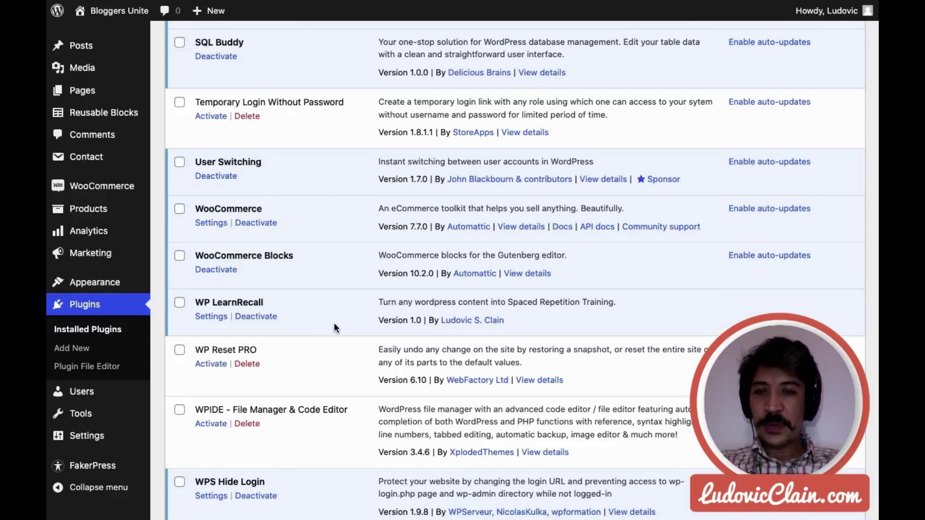
Return to the WP LearnRecall Plugin Options page and dismiss the settings notice
key(ctrl+t)
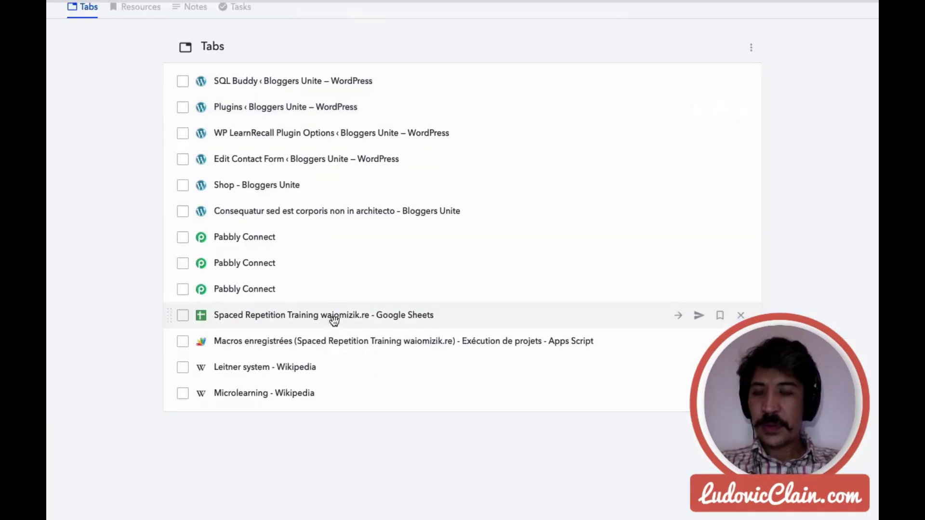
click(312, 134)
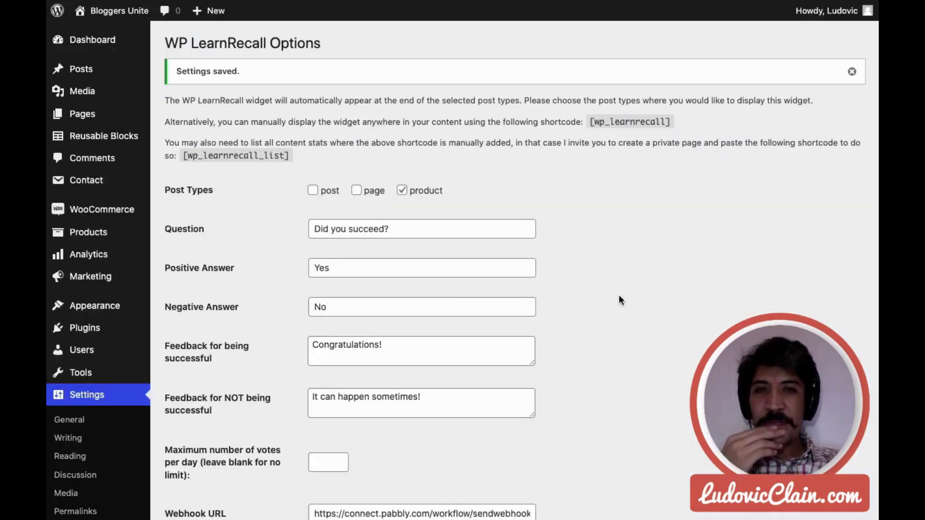
click(852, 71)
click(635, 91)
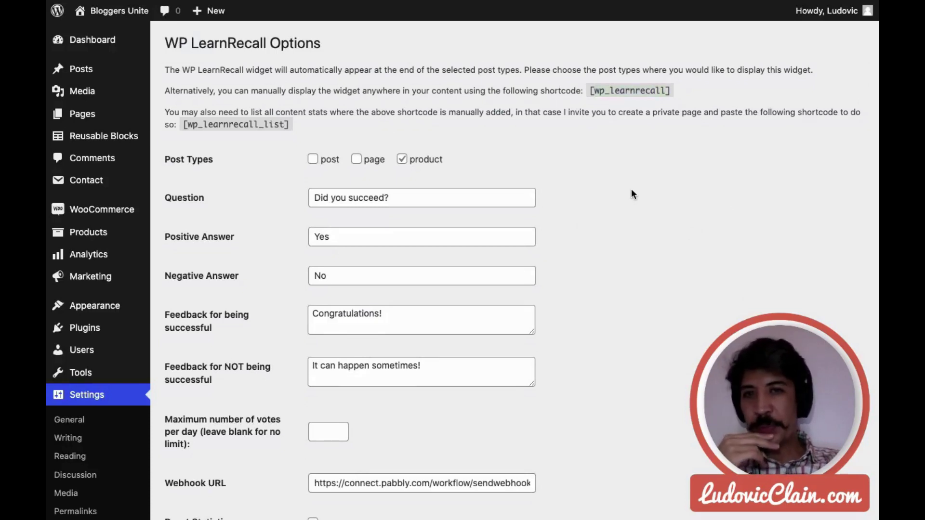
Examine the widget's question, its positive and negative answers, and the feedback texts for success and failure
scroll(632, 191, down, 2)
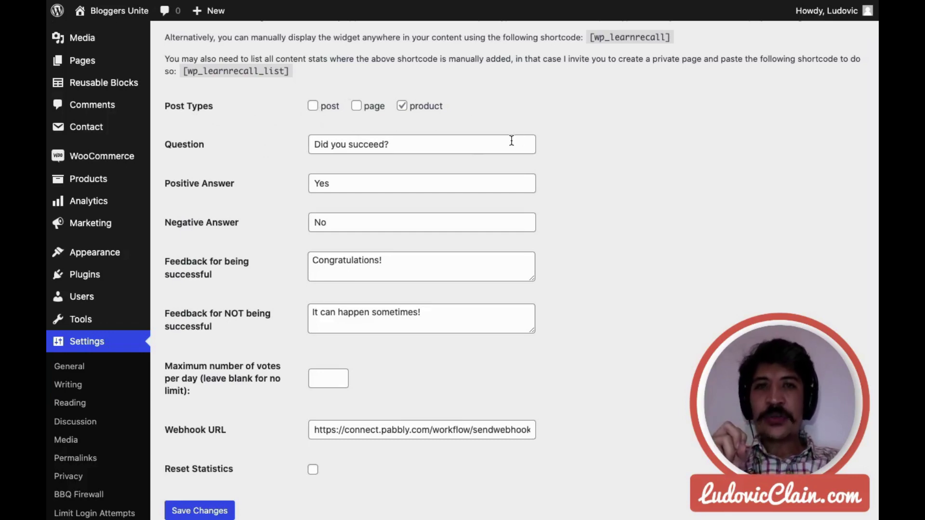
triple_click(480, 142)
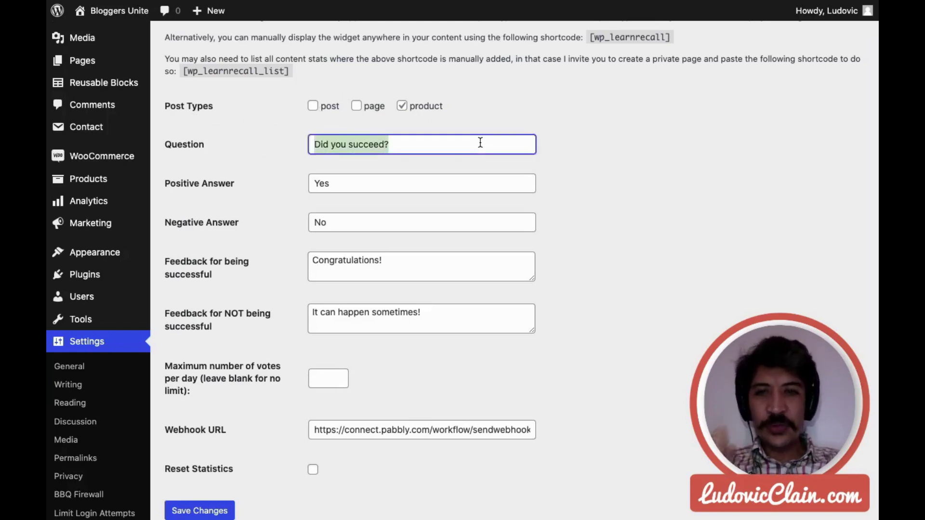
key(super+Tab)
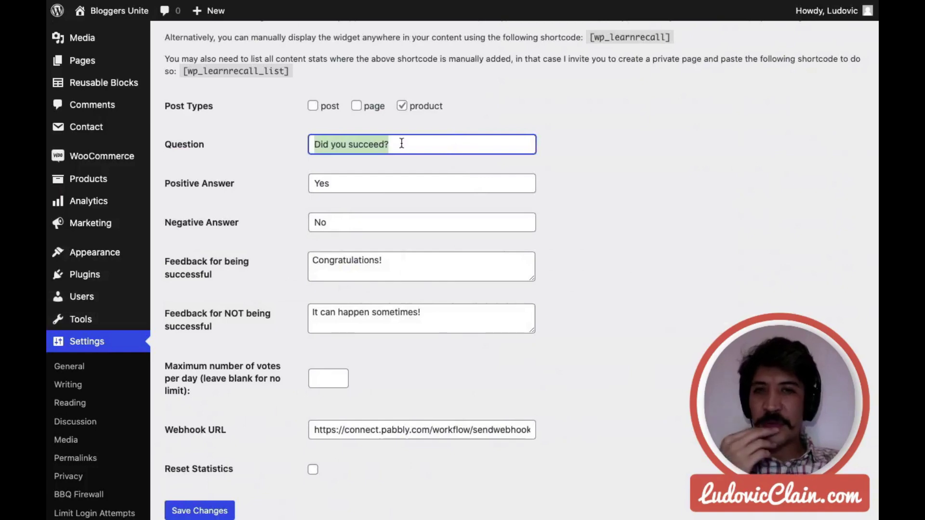
click(386, 182)
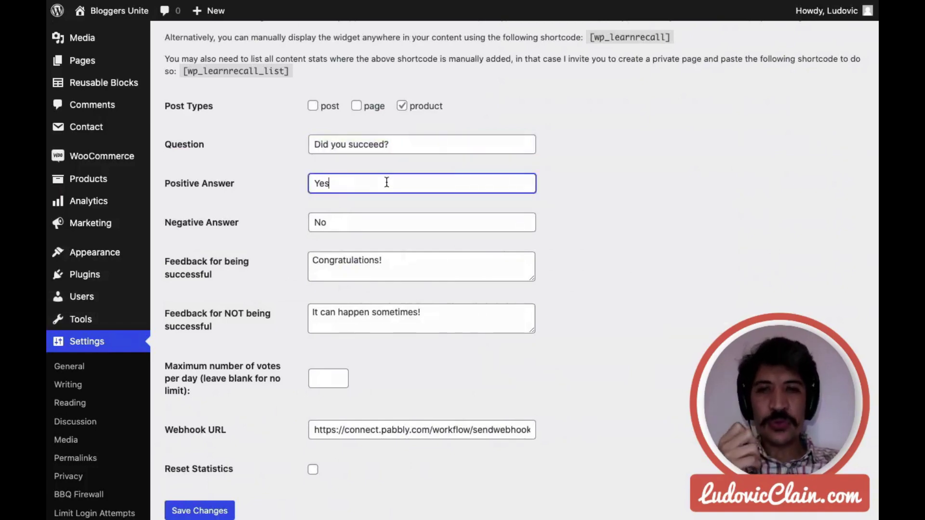
click(379, 222)
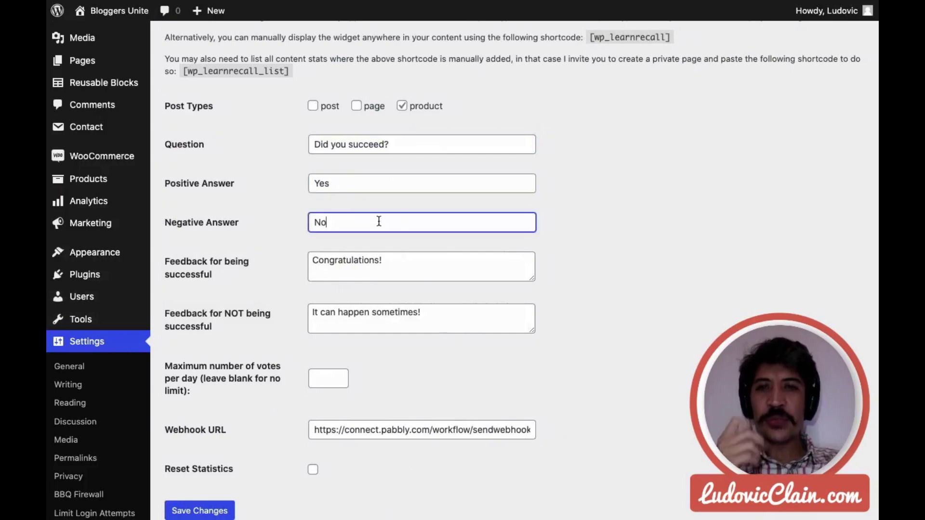
click(404, 257)
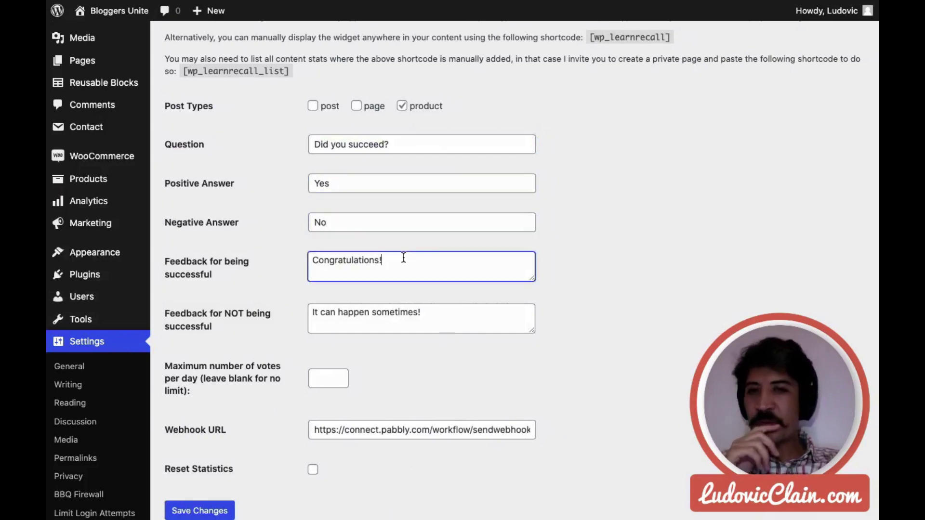
click(382, 182)
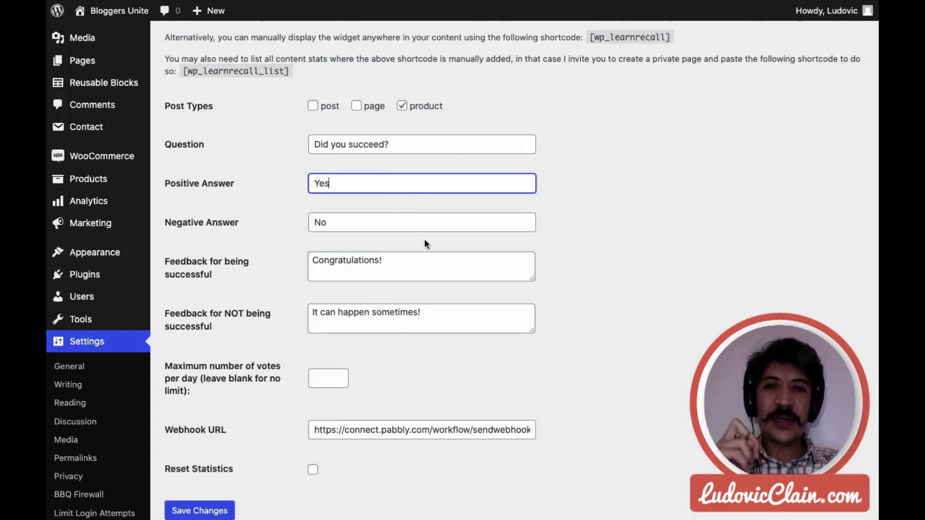
click(411, 266)
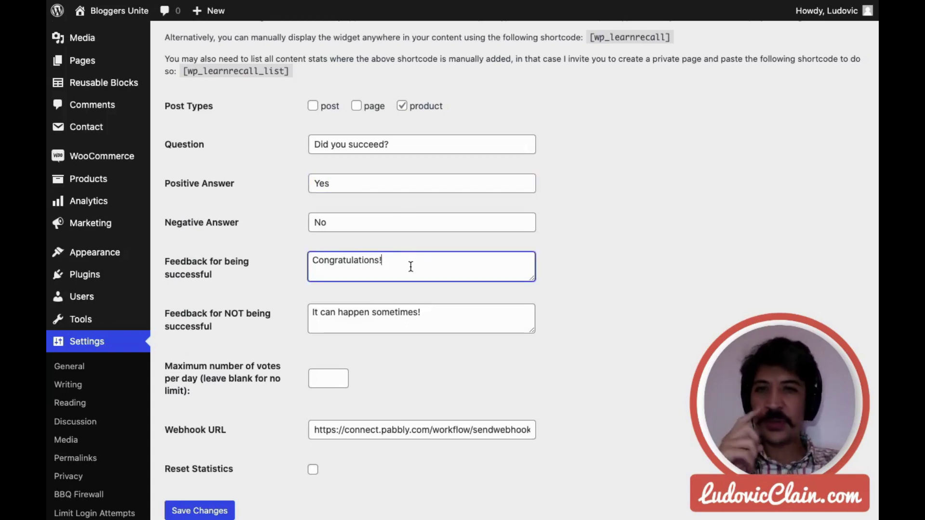
click(403, 224)
click(445, 310)
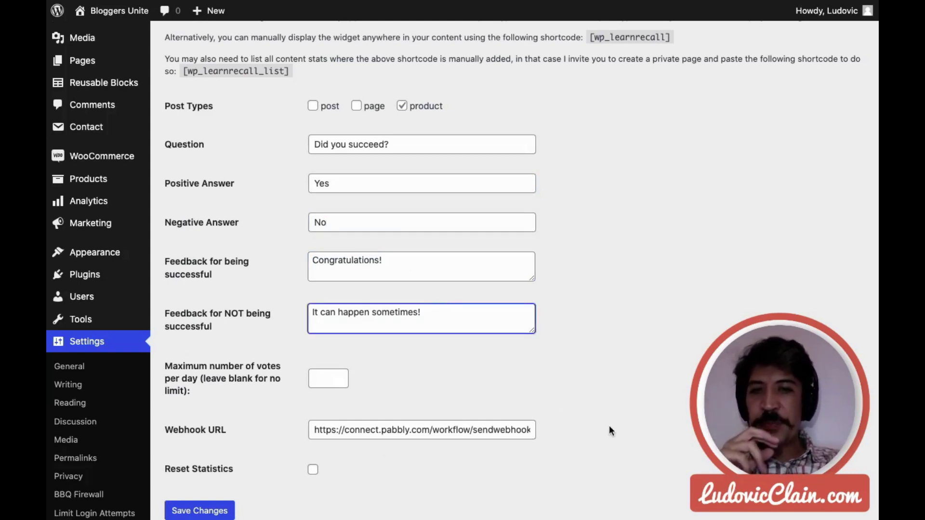
click(397, 144)
click(369, 180)
click(362, 220)
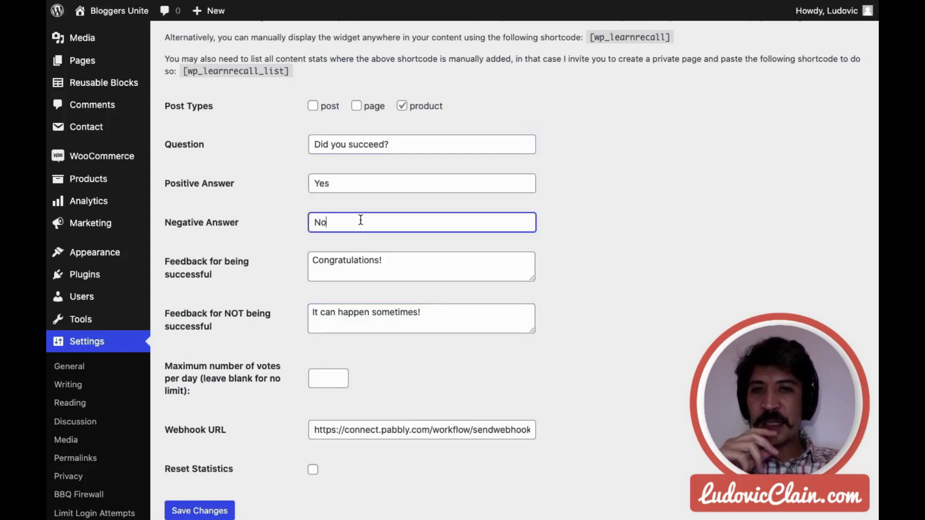
click(391, 259)
click(423, 311)
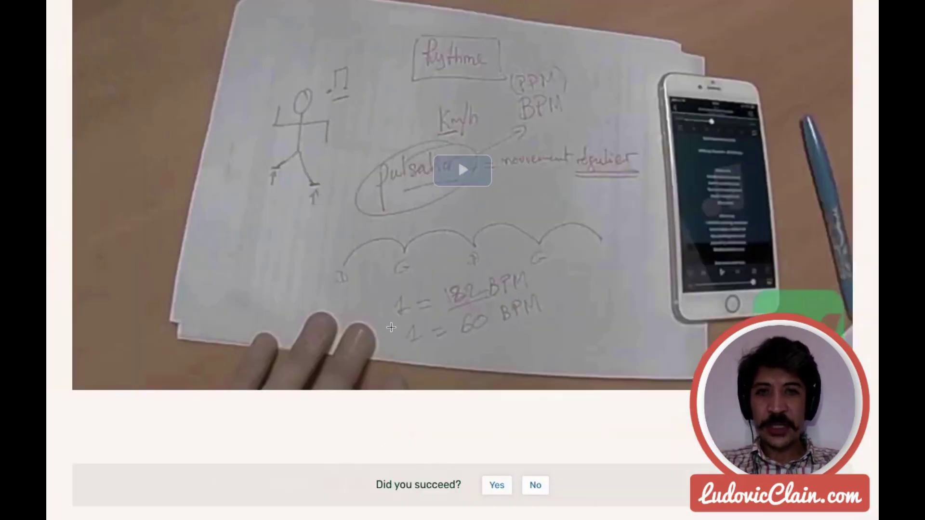
Frame the "Did you succeed?" widget below the product page's video with a pink rectangle, and close the annotation overlay
key(ctrl+a)
drag(313, 439, 596, 509)
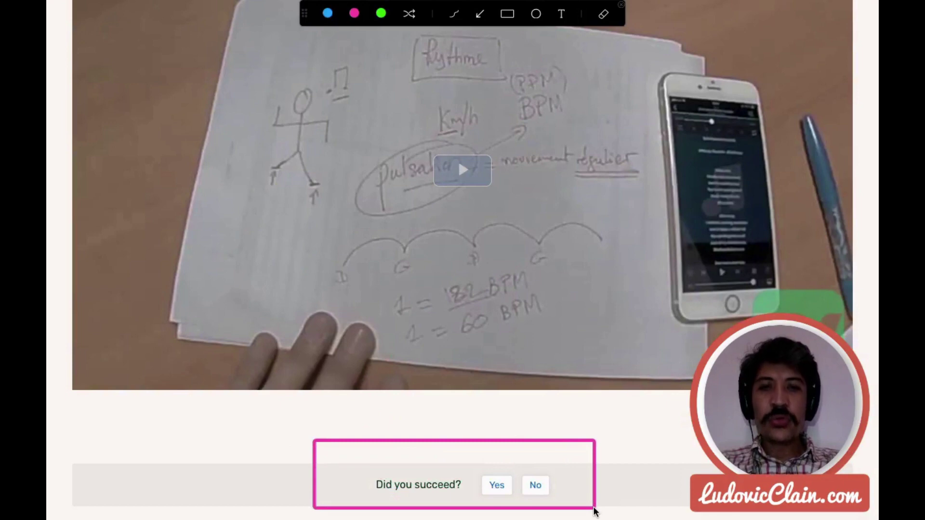
click(621, 6)
Inspect the Webhook URL in the WP LearnRecall options and look over the rest of the options page
triple_click(481, 428)
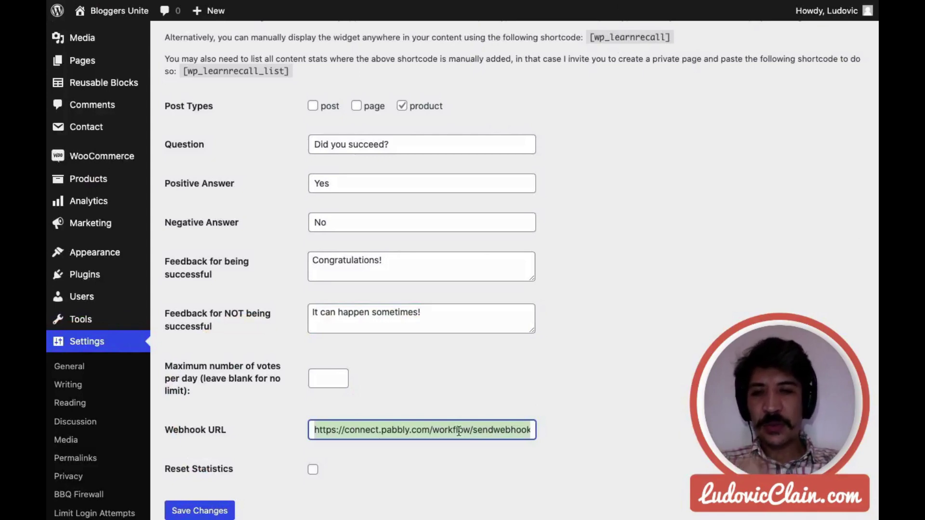
click(392, 431)
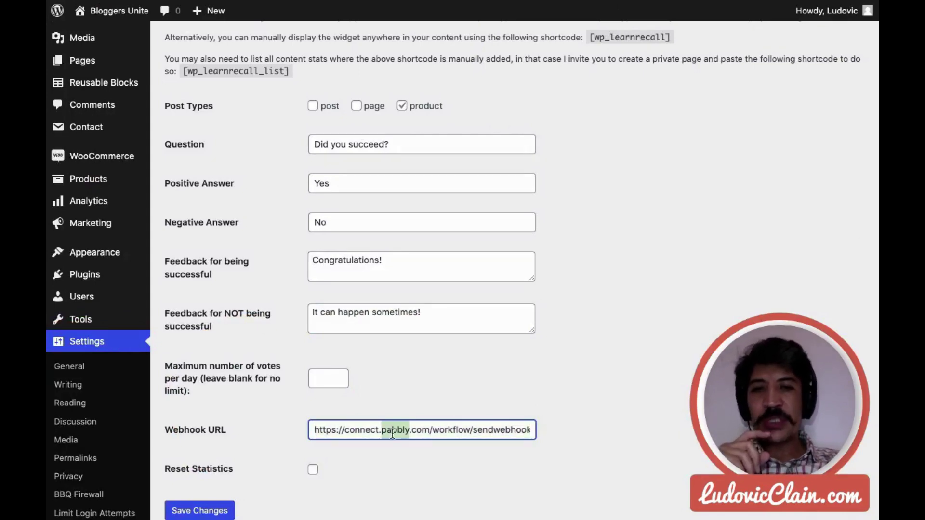
click(611, 366)
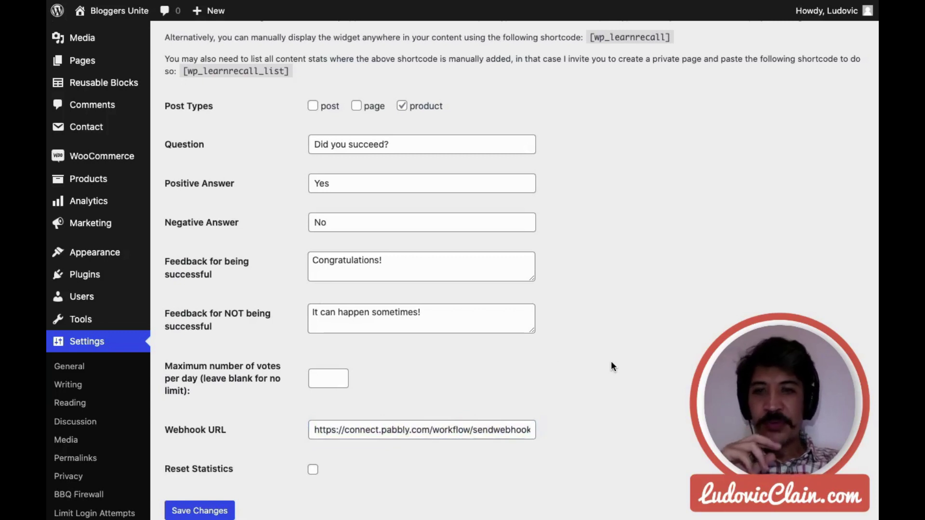
scroll(612, 366, up, 2)
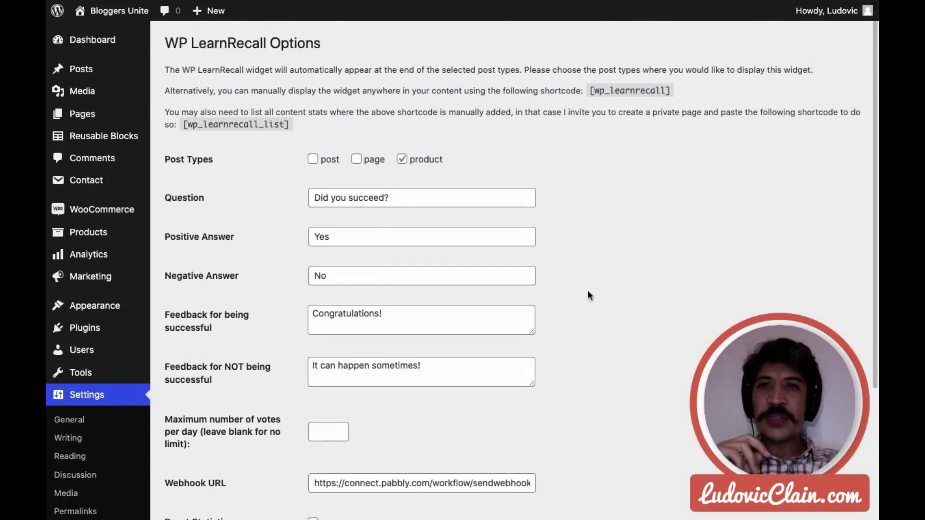
double_click(281, 45)
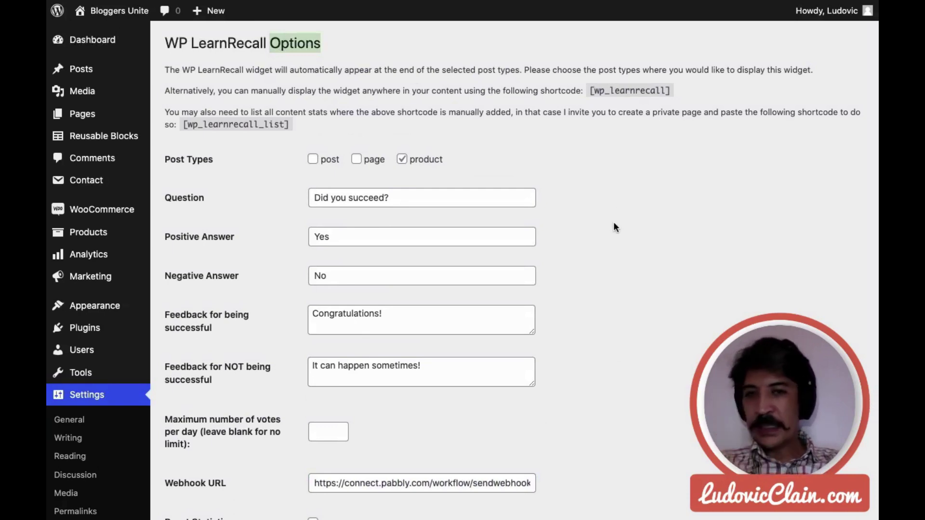
scroll(615, 224, down, 3)
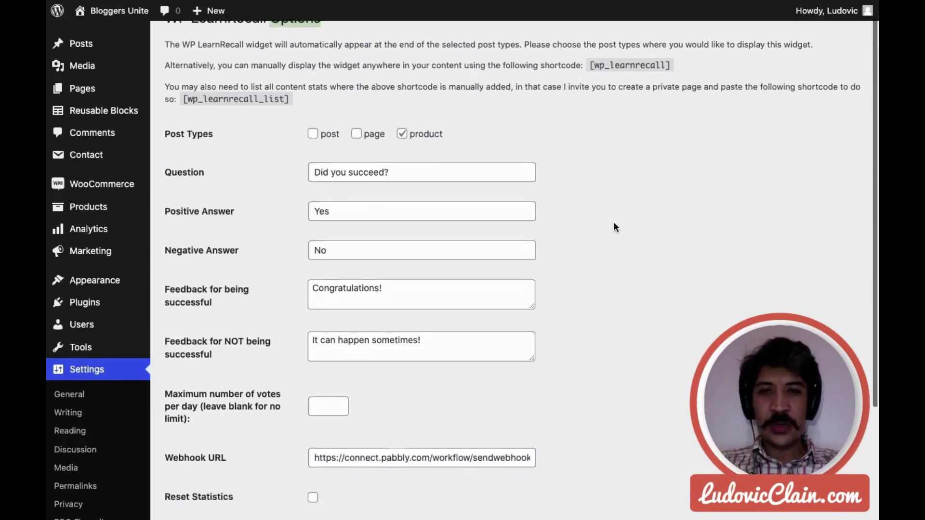
scroll(615, 224, up, 2)
click(673, 275)
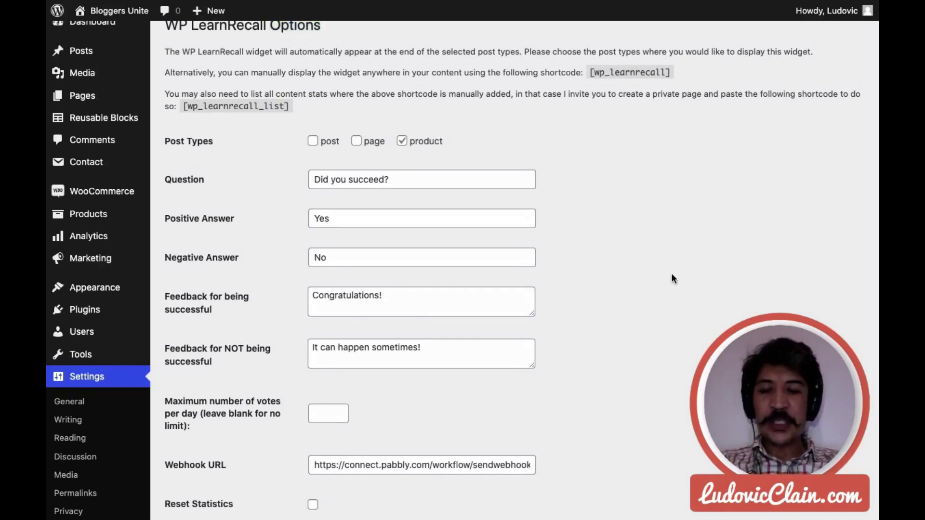
View the Pabbly Connect dashboard, and open the Spaced Repetition Training waiomizik.re spreadsheet in Google Sheets
key(super+1)
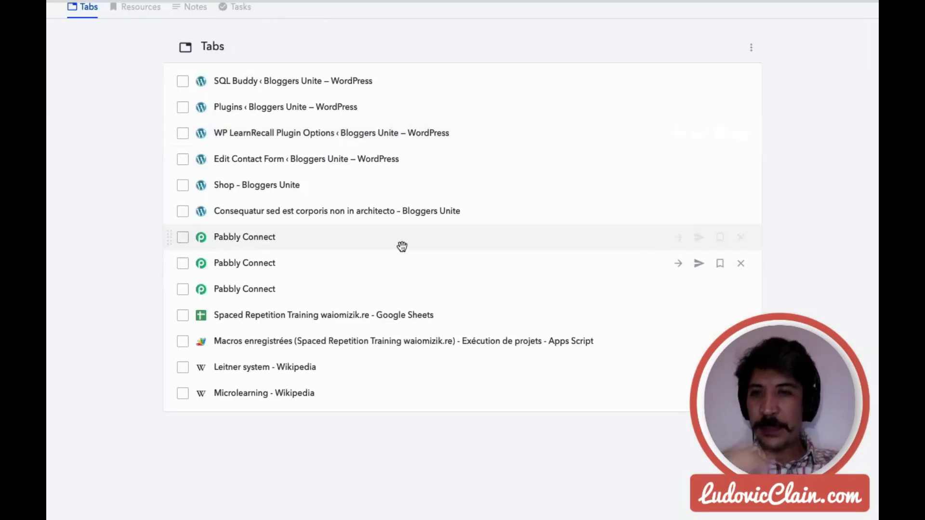
click(335, 249)
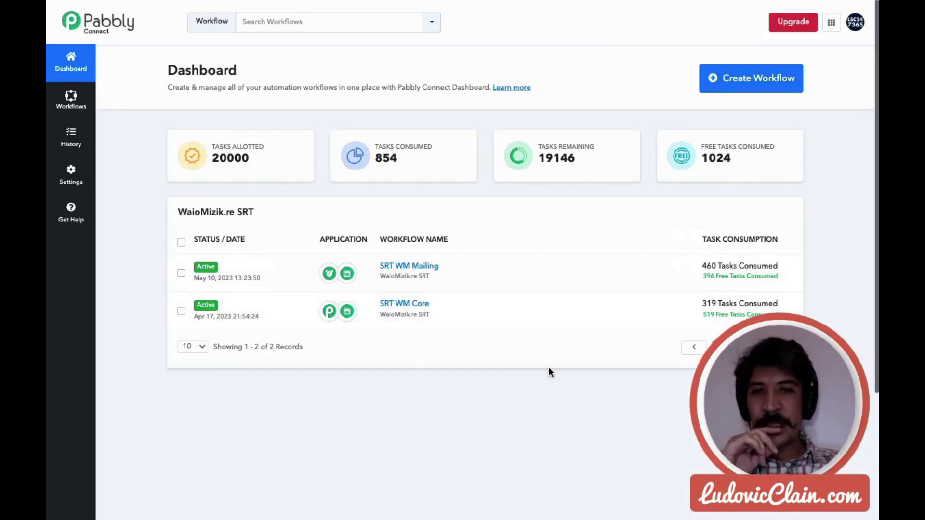
key(super+1)
click(281, 326)
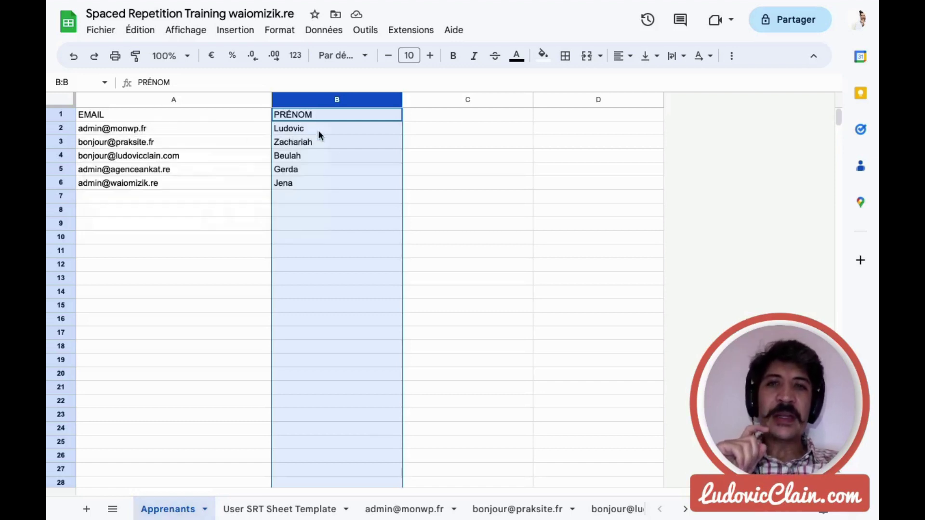
Open the User SRT Sheet Template sheet and inspect its URL, NIVEAU and PROCHAINE RÉVISION (DATE) columns
click(285, 510)
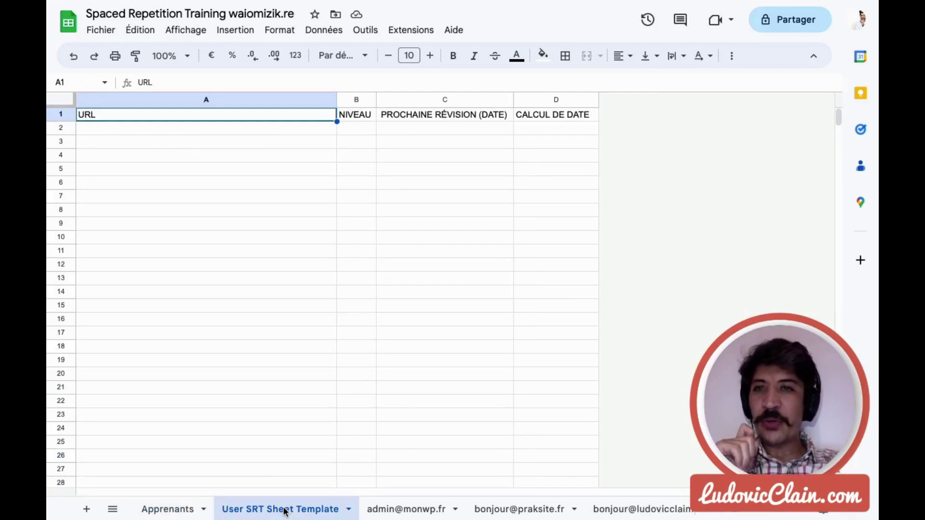
click(291, 128)
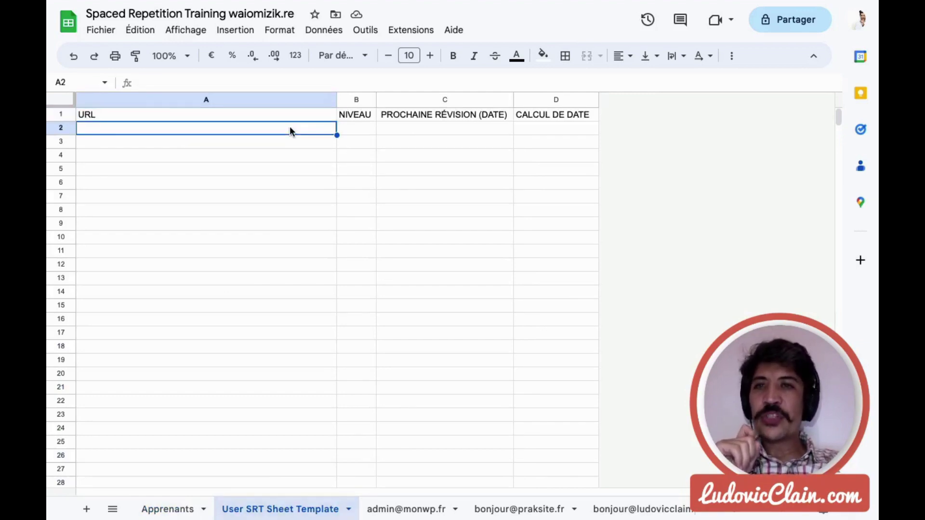
click(363, 126)
click(429, 129)
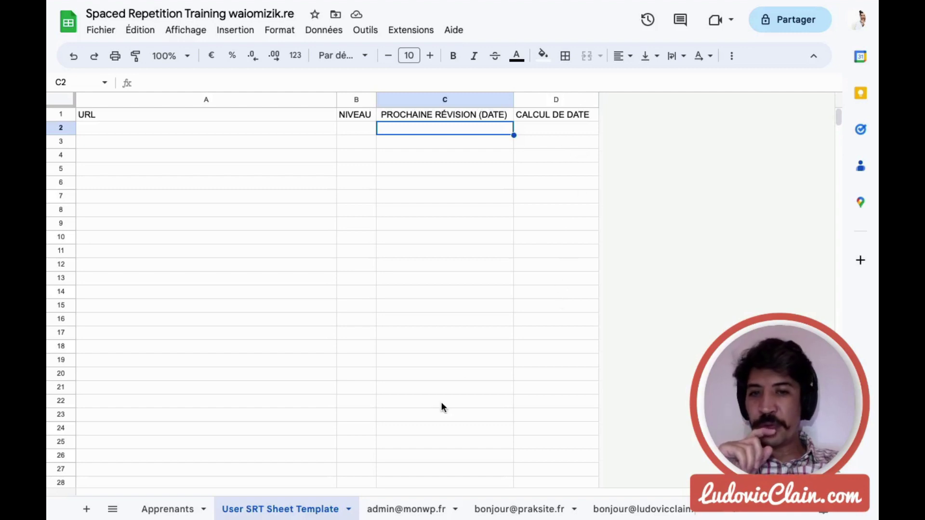
Open the first learner's sheet and inspect the CALCUL DE DATE formulas in D2, D3 and D9
click(419, 510)
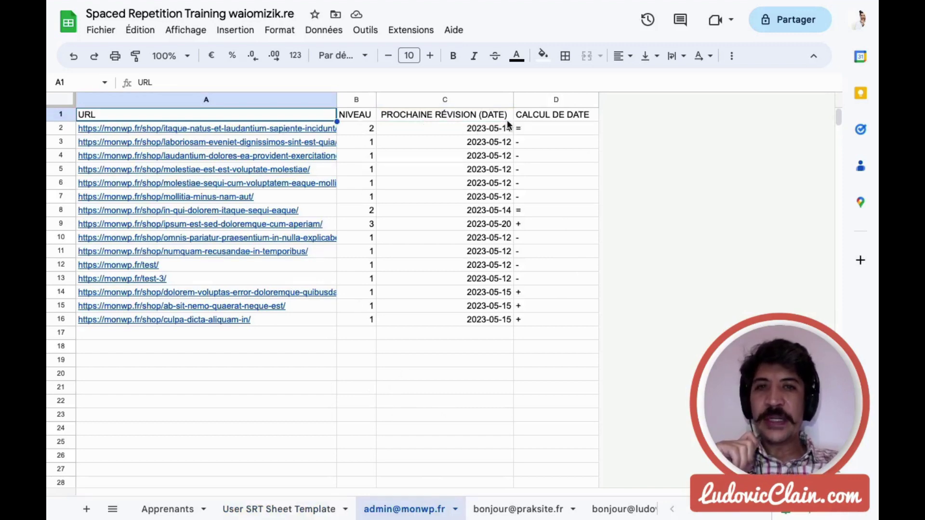
click(565, 129)
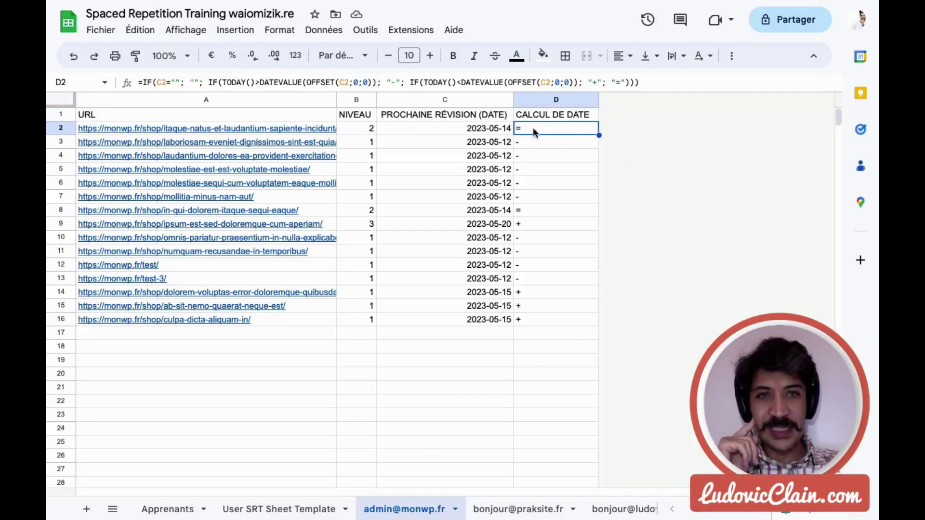
click(540, 143)
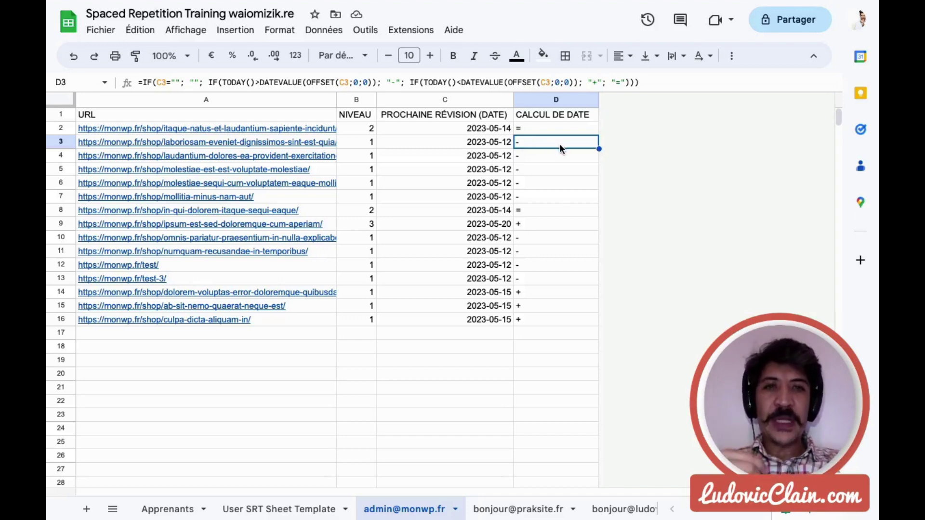
click(546, 225)
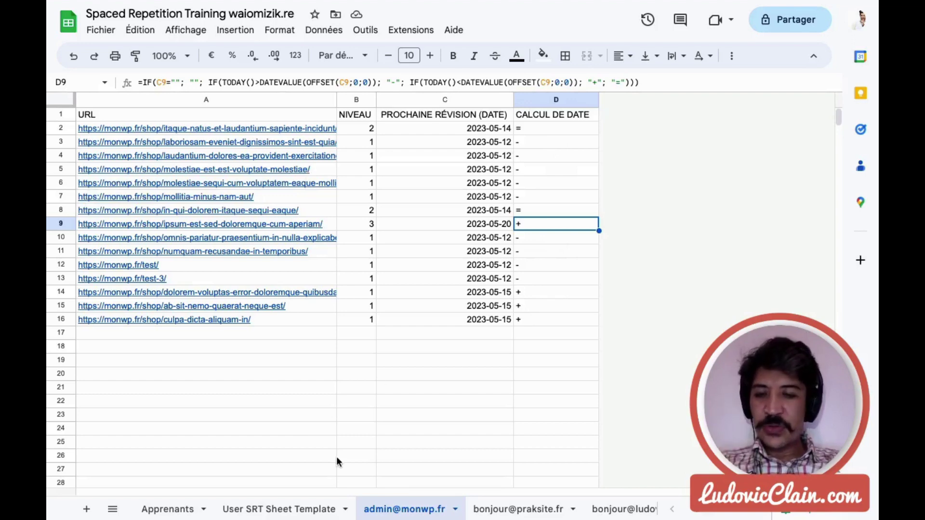
Open the spreadsheet's Apps Script macros project and review its list of function executions
key(super+t)
click(346, 344)
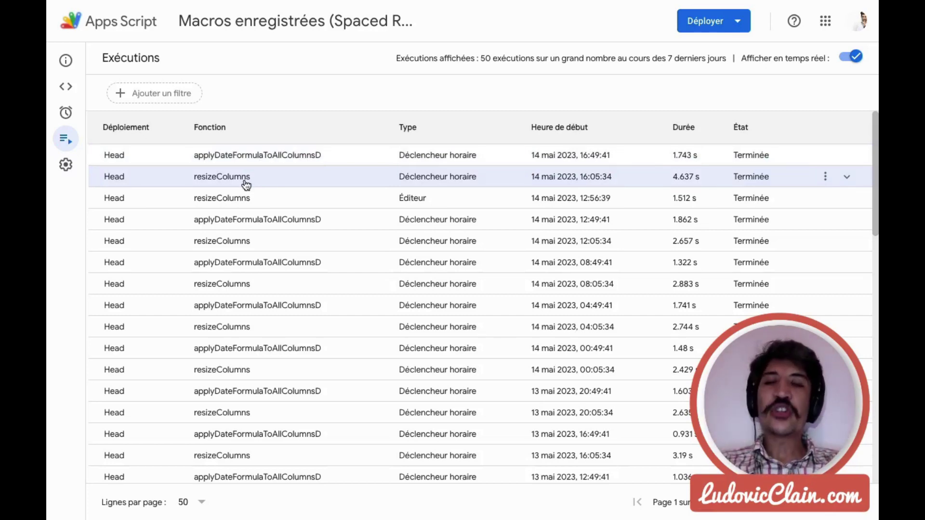
key(ctrl+t)
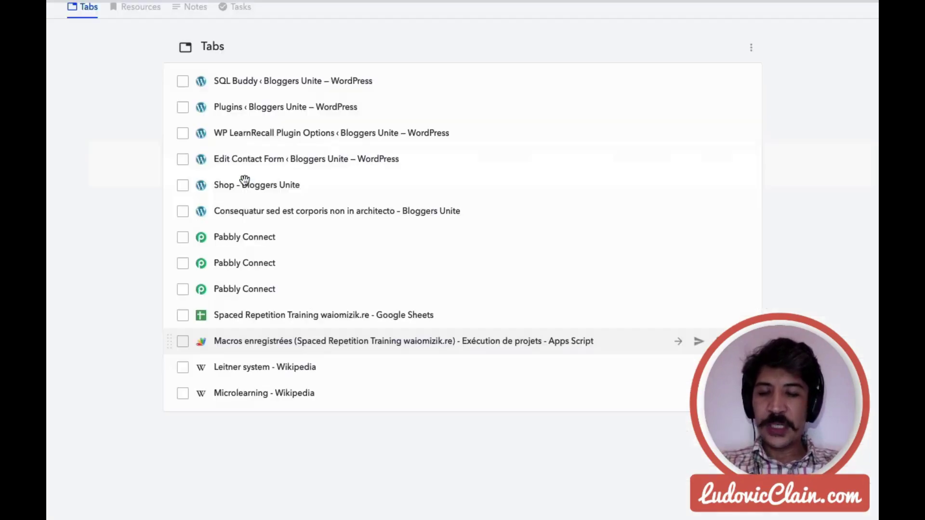
click(303, 319)
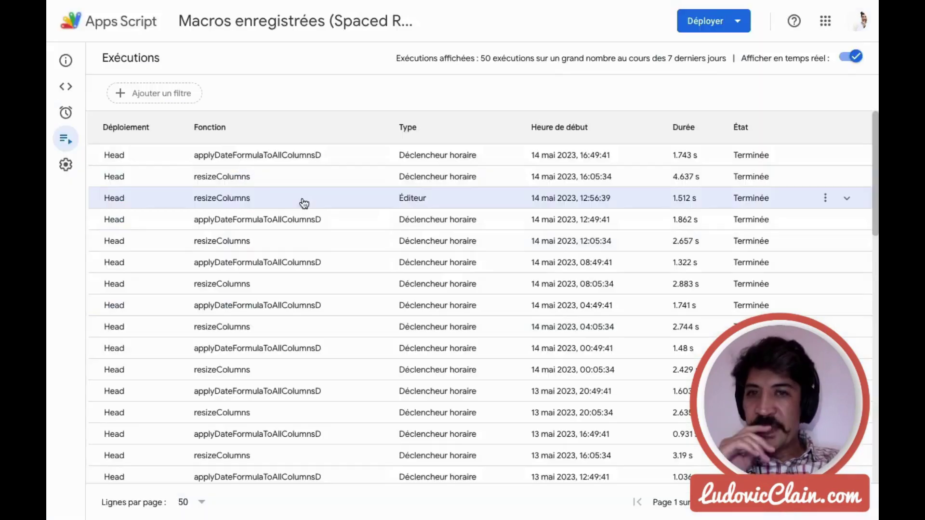
View the Apps Script project's triggers and inspect the settings of the resizeColumns trigger
mouse_move(66, 115)
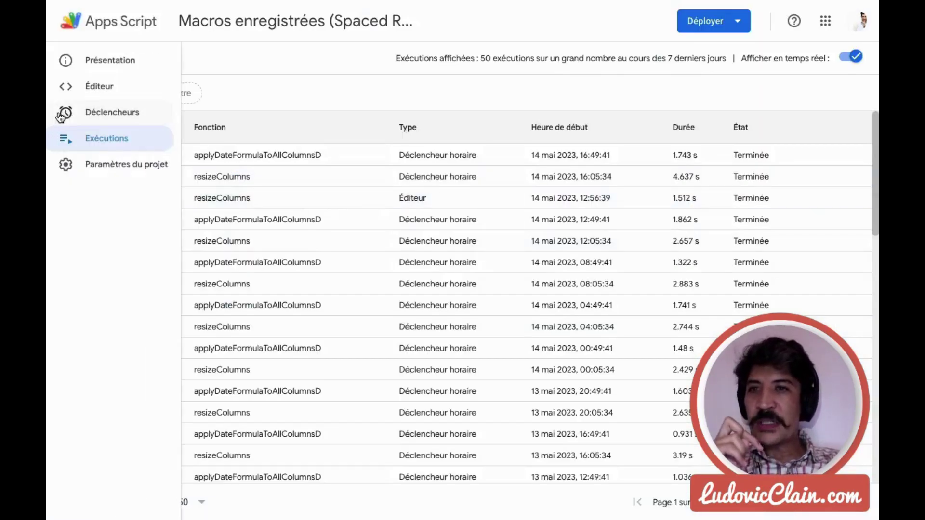
click(104, 114)
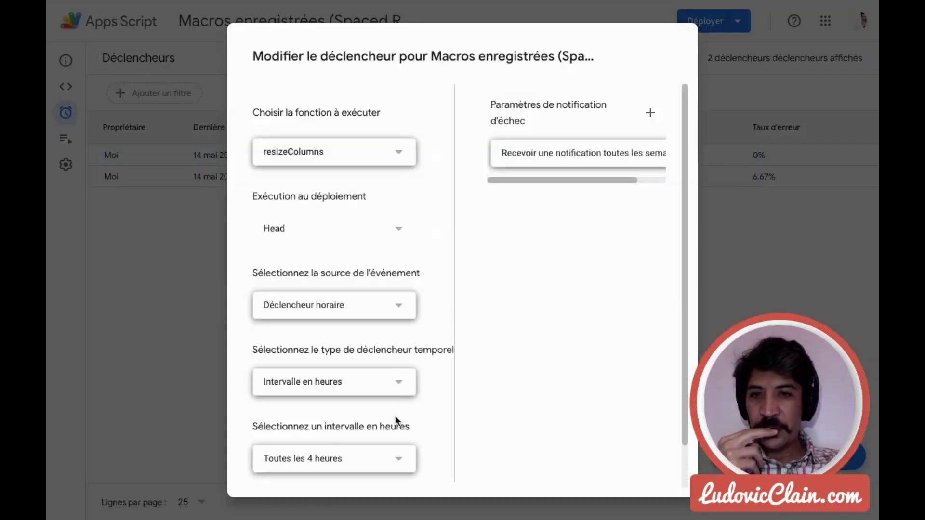
click(718, 206)
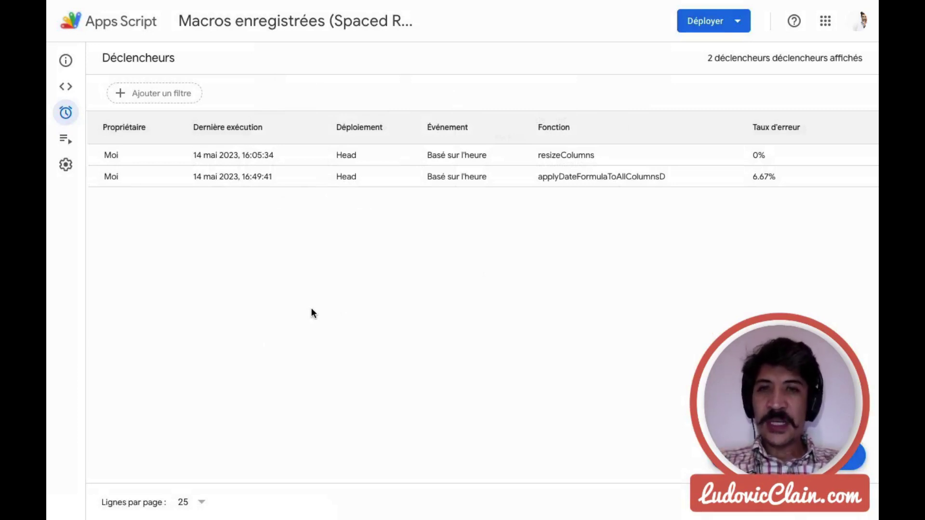
Switch to Joplin and go through the Architecture list in the WP LearnRecall presentation note, down to the Google Sheets macros
key(super+Tab)
key(super+Tab)
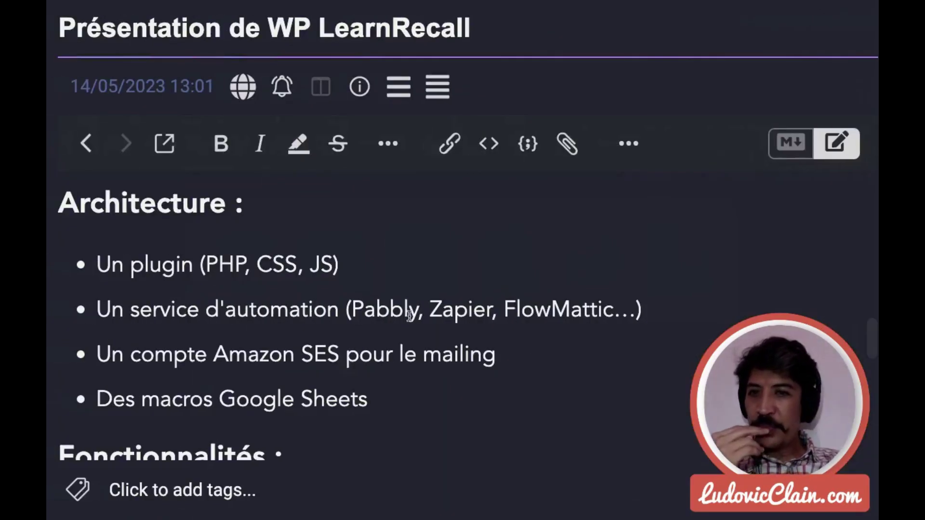
click(170, 258)
click(176, 309)
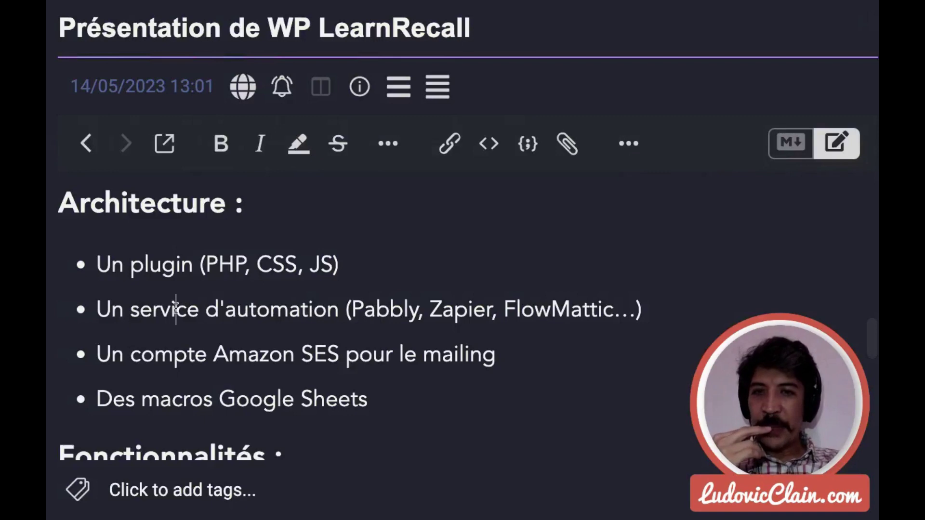
double_click(231, 397)
double_click(359, 394)
click(420, 385)
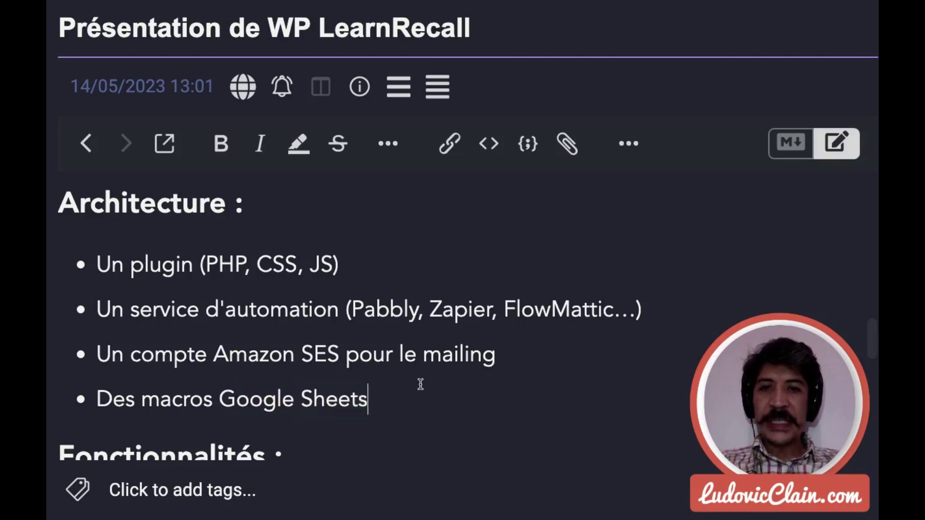
Switch to the mail app and look over the three "Vos révisions" emails sent to the learners
key(super+Tab)
key(super+Tab)
key(super+Tab)
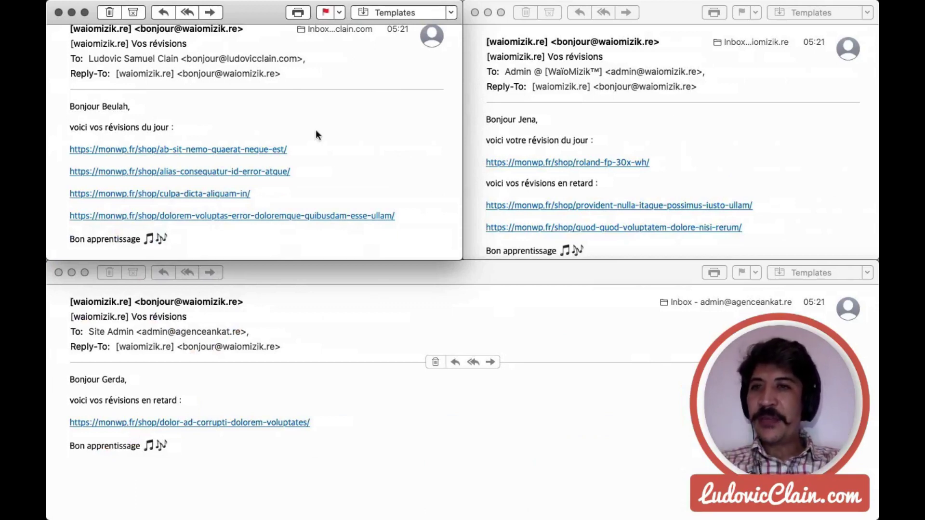
double_click(115, 106)
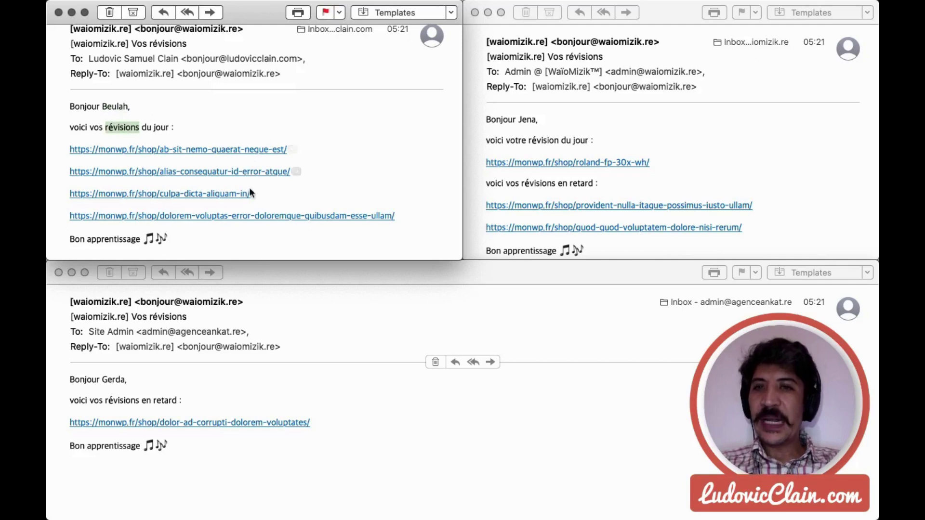
scroll(336, 159, down, 1)
scroll(337, 162, up, 1)
click(723, 151)
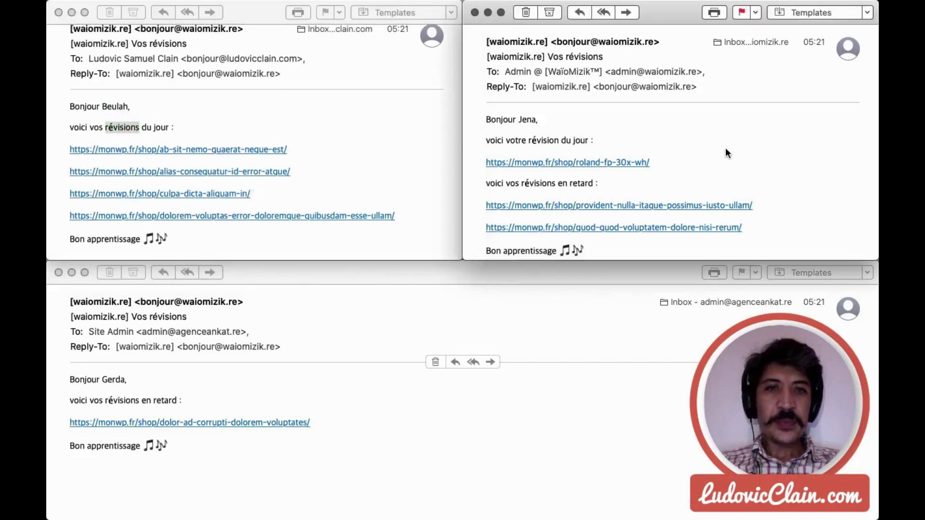
click(443, 401)
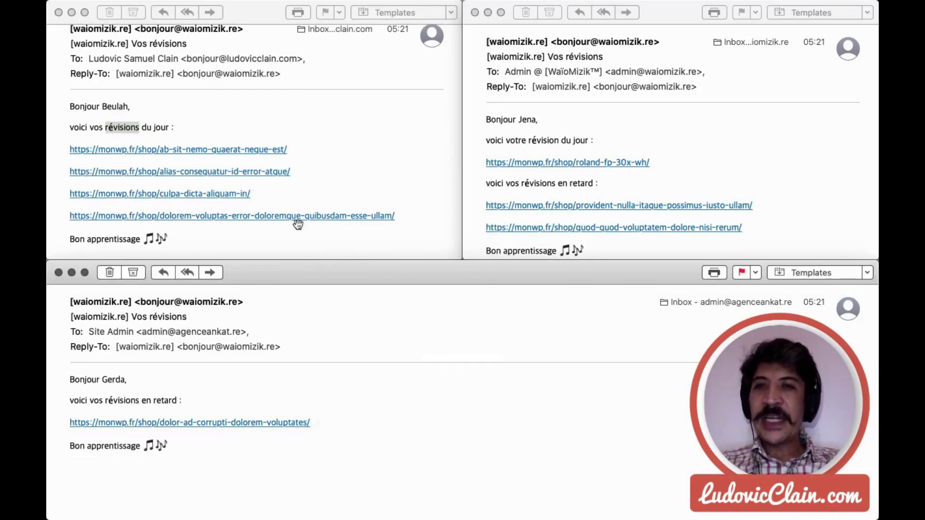
Compare the three emails' wording for revisions due today ("du jour") and overdue revisions ("en retard")
click(156, 127)
double_click(156, 127)
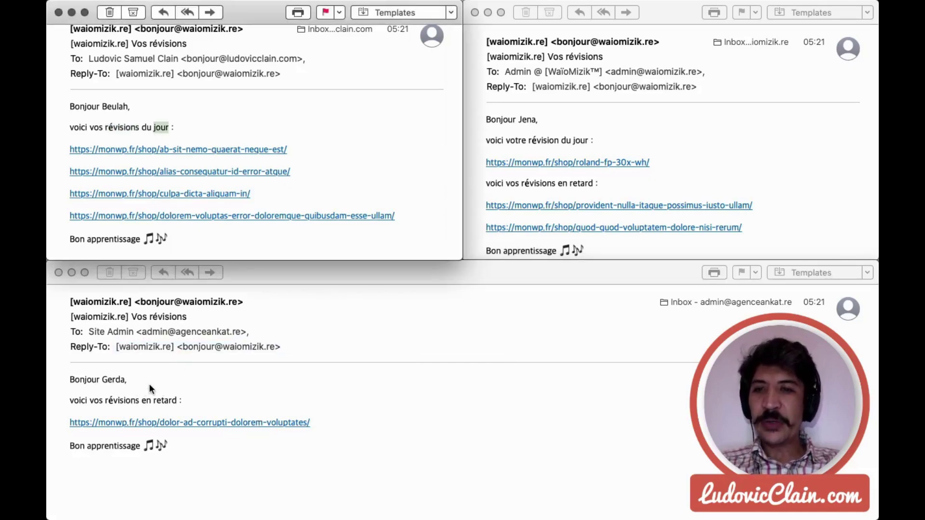
click(679, 141)
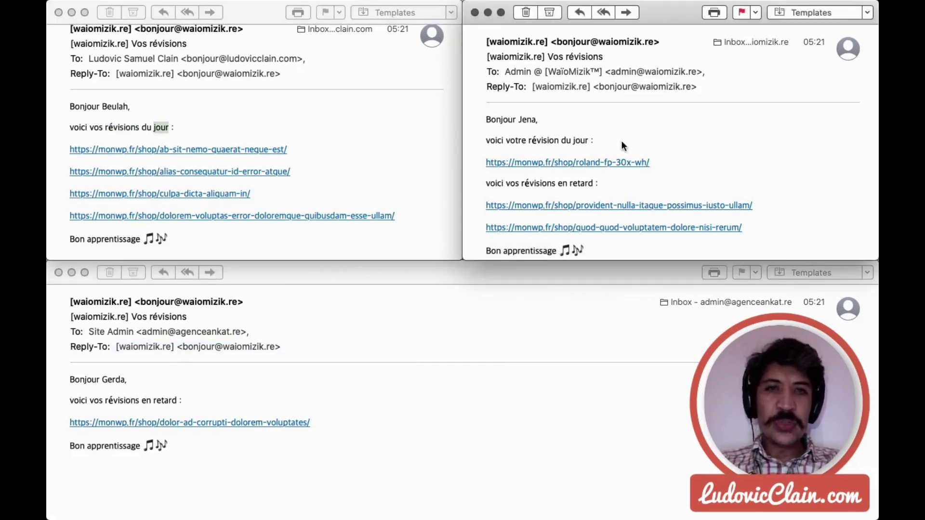
double_click(577, 139)
double_click(581, 183)
click(386, 412)
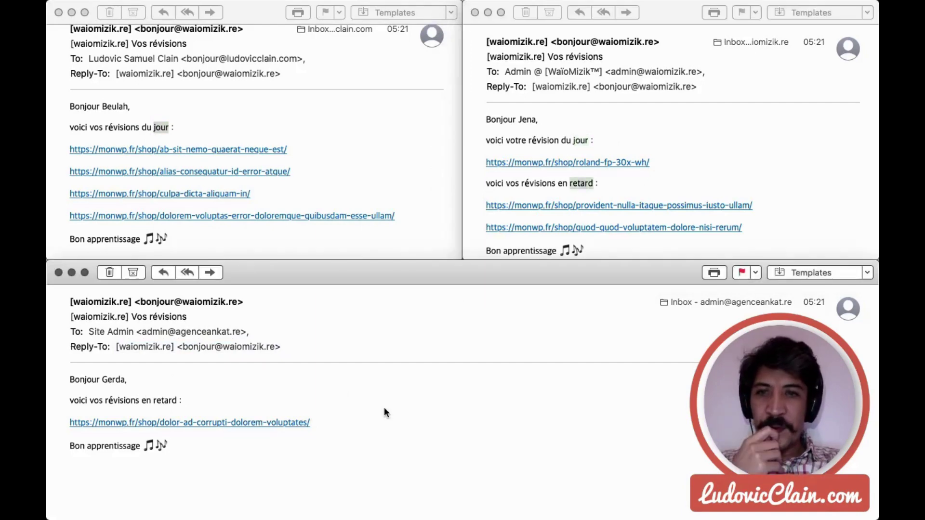
Switch to Chrome and look over the WP LearnRecall plugin options, then return to the list of open pages
key(super+Tab)
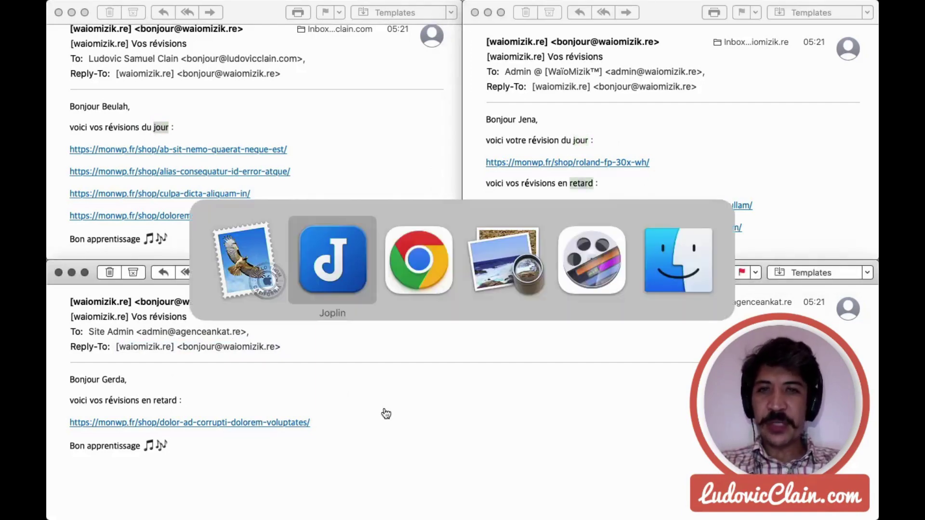
key(super+Tab)
key(super+t)
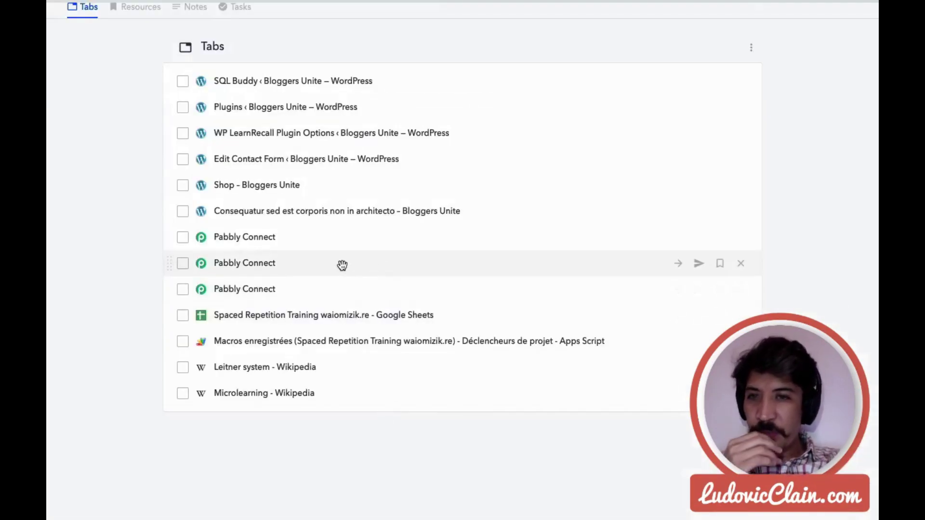
click(339, 139)
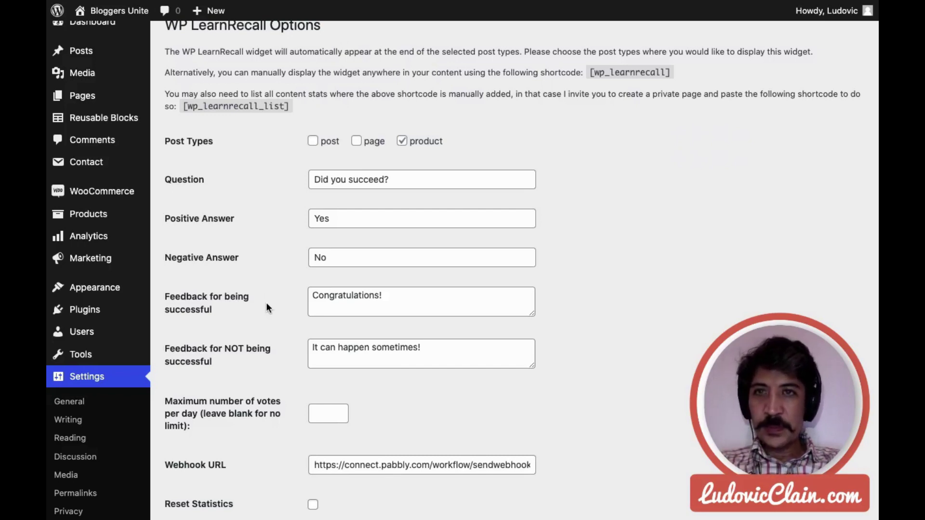
key(super+1)
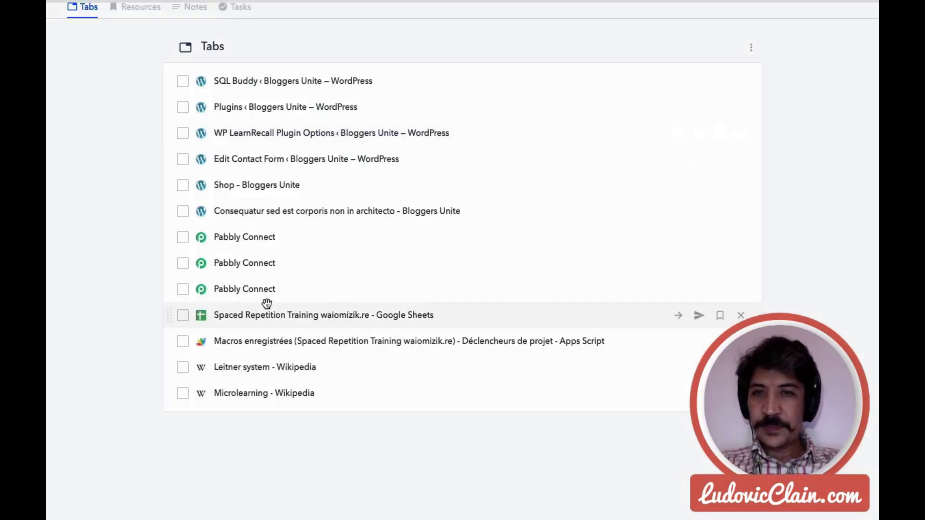
Open the "Atque voluptatem a nam" product from the Bloggers Unite shop
click(285, 192)
scroll(479, 238, up, 1)
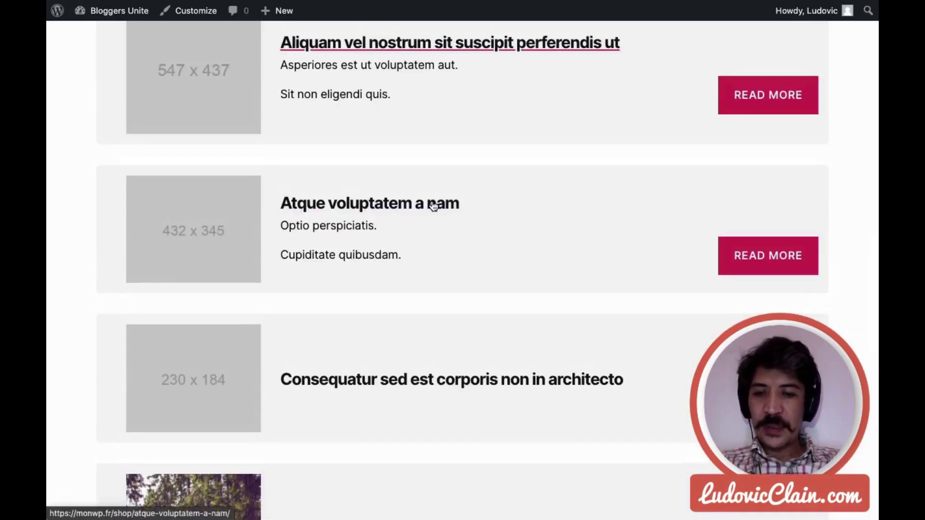
click(433, 206)
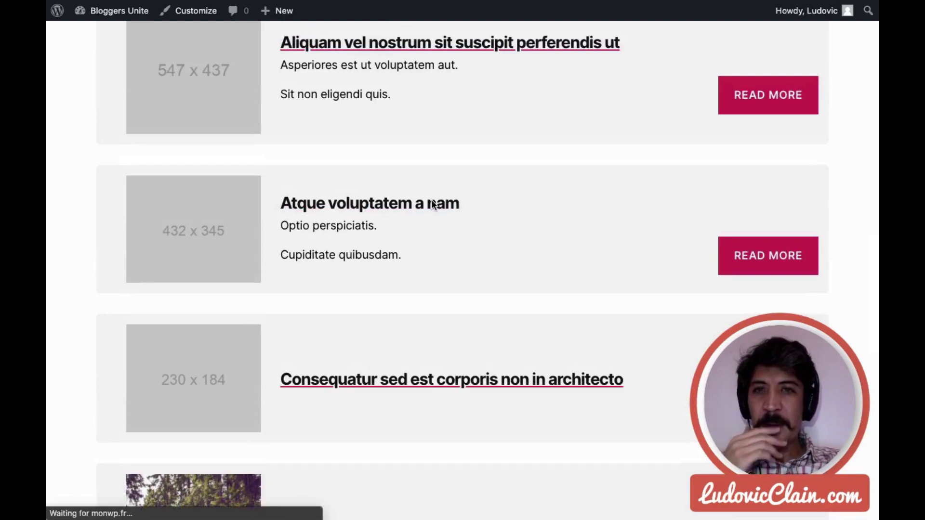
Answer Yes in the "Did you succeed?" widget at the end of the product's content
scroll(702, 233, down, 3)
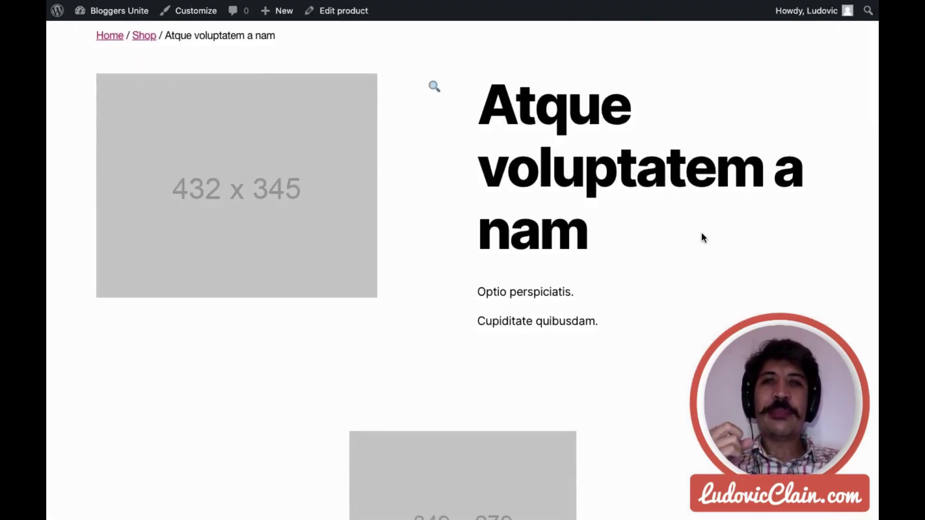
scroll(702, 233, down, 8)
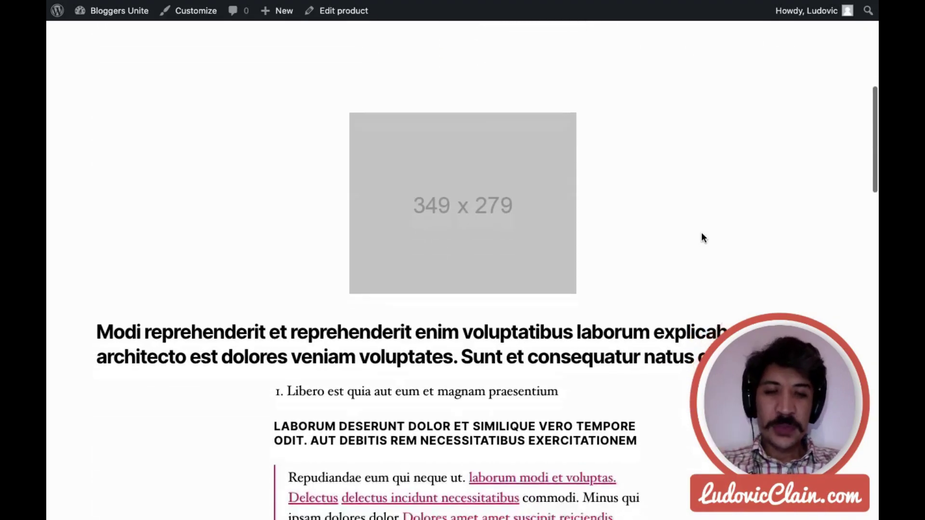
scroll(701, 232, down, 20)
scroll(701, 233, down, 10)
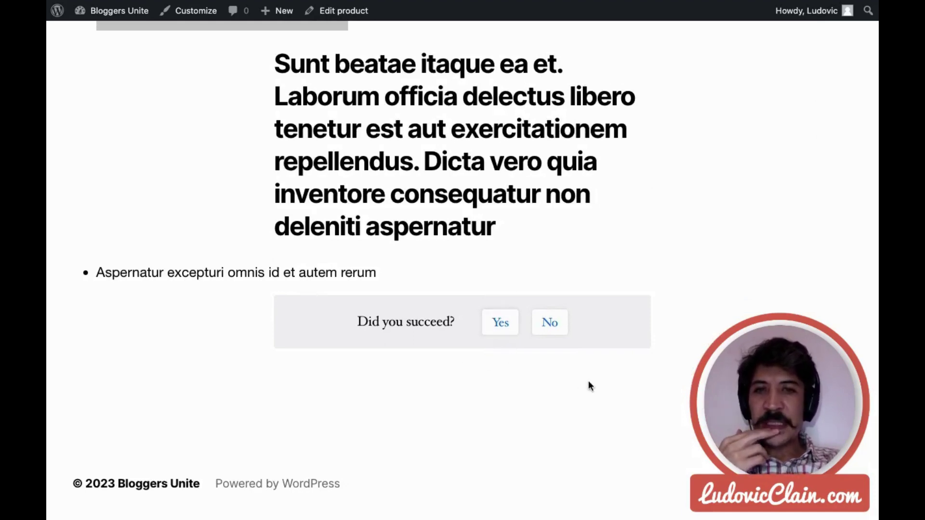
scroll(471, 161, up, 10)
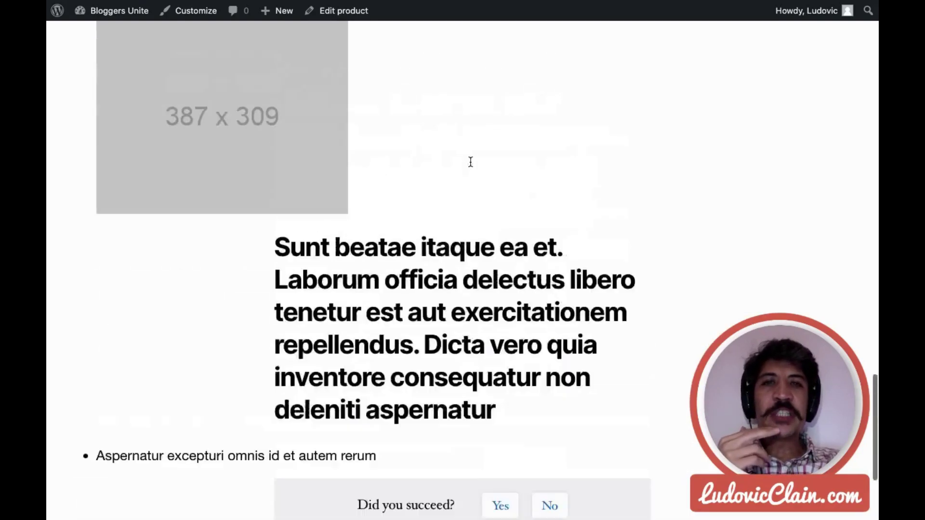
scroll(470, 162, down, 15)
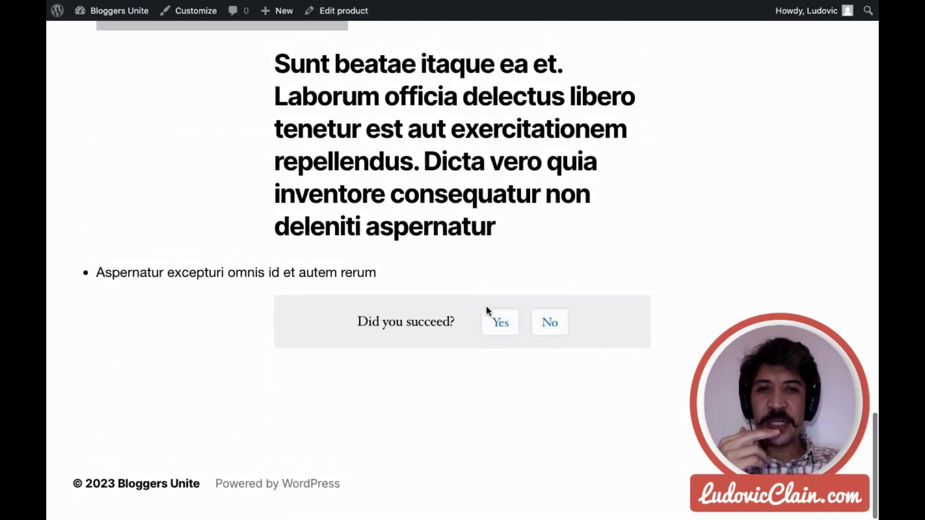
click(490, 328)
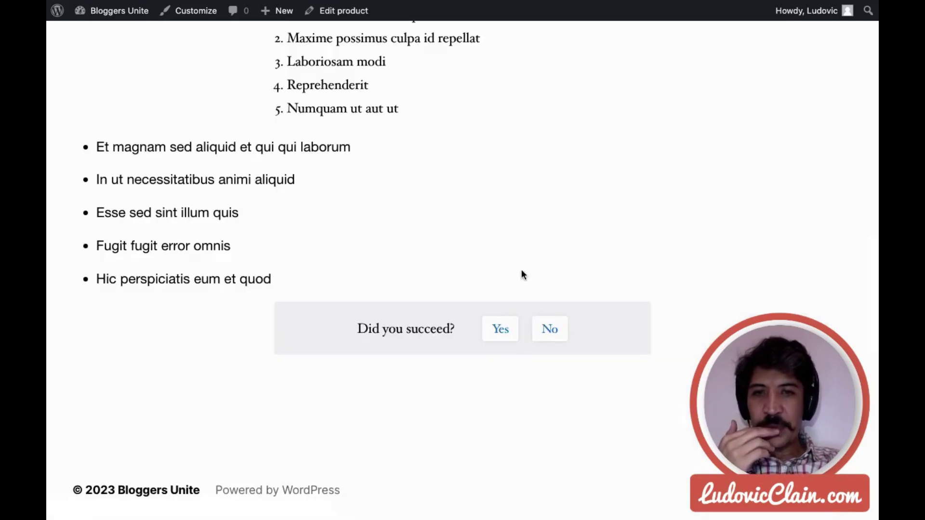
Answer No in the "Did you succeed?" widget at the end of the "Consequatur sed est corporis non in architecto" product
click(549, 332)
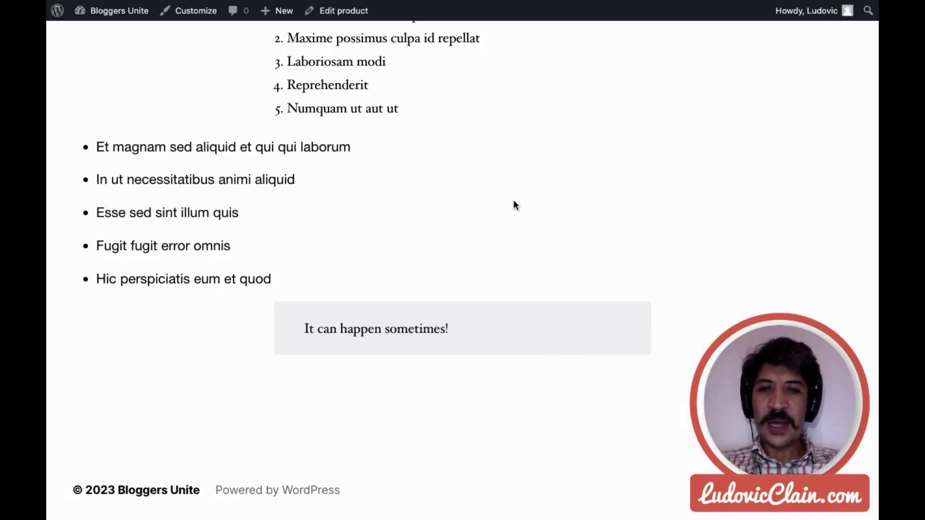
scroll(513, 199, up, 4)
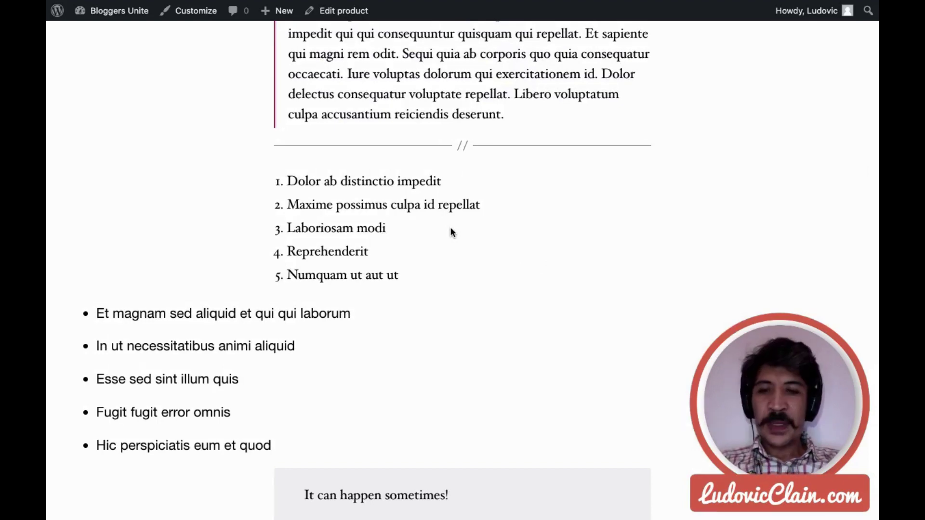
Check the answers recorded in the "Spaced Repetition Training waiomizik.re" spreadsheet, then return to the list of open pages
key(ctrl+Tab)
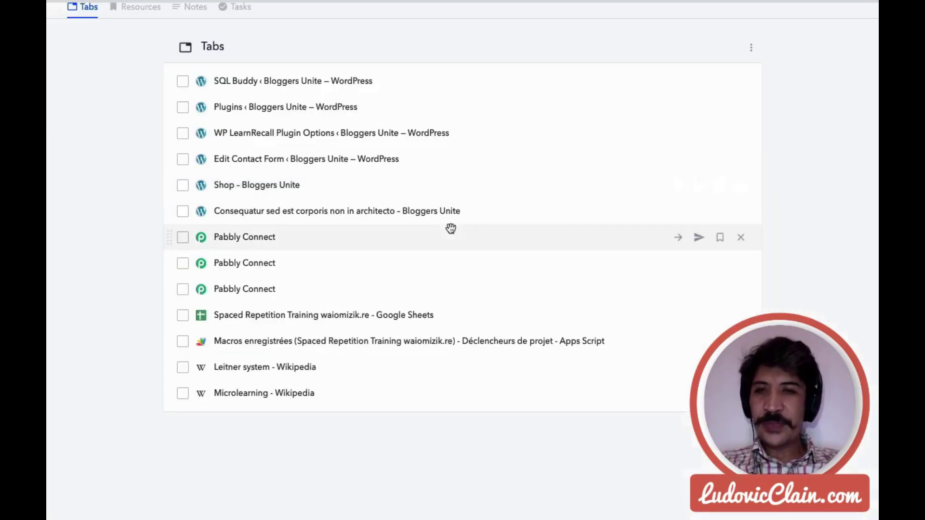
click(314, 322)
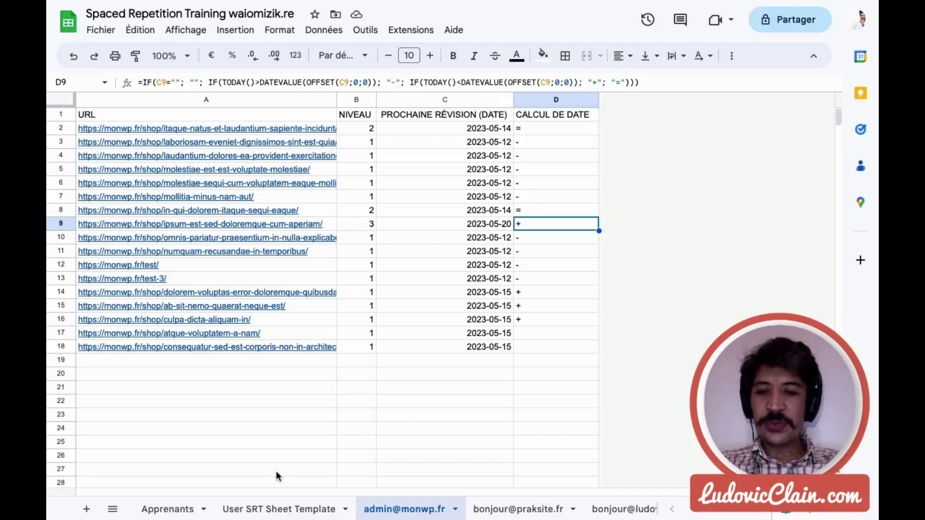
key(super+1)
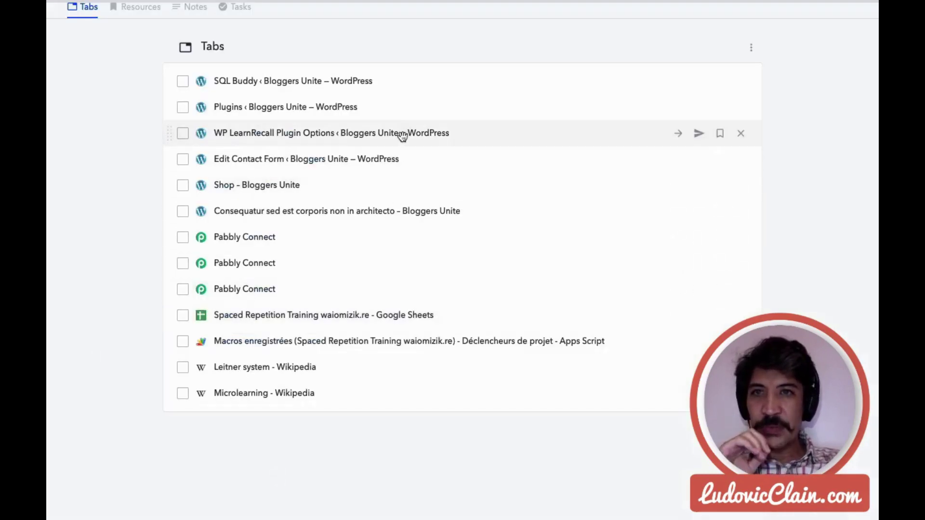
mouse_move(132, 18)
click(84, 22)
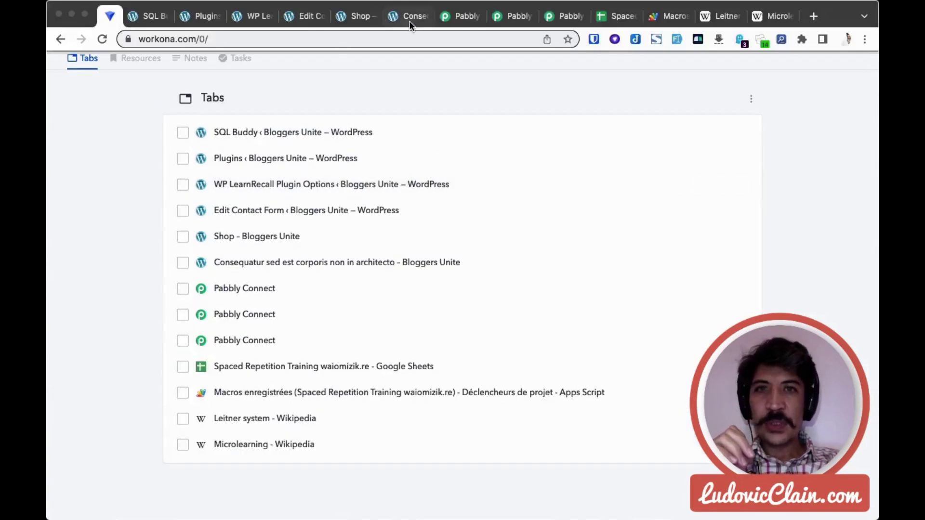
Return to the "Consequatur sed est corporis non in architecto" product and reload it to check the widget at its end
click(410, 16)
scroll(435, 332, up, 10)
scroll(443, 308, down, 15)
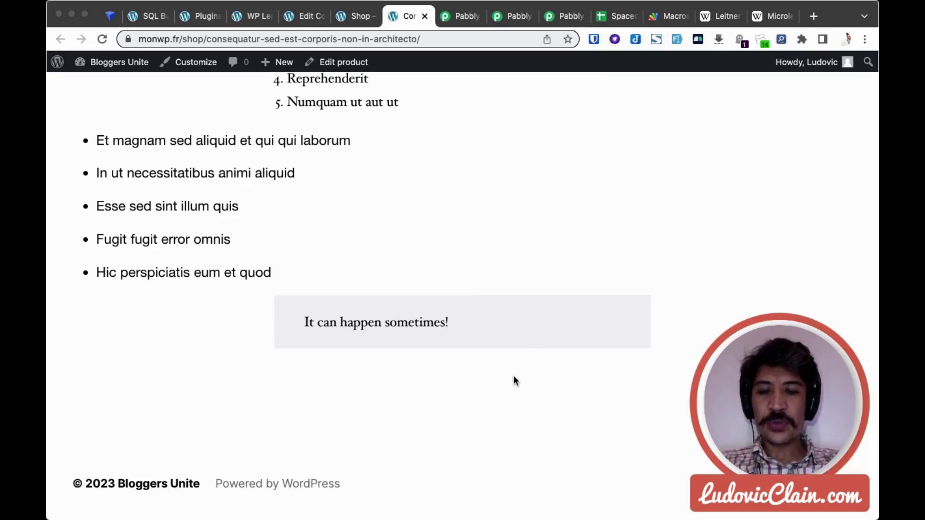
key(super+r)
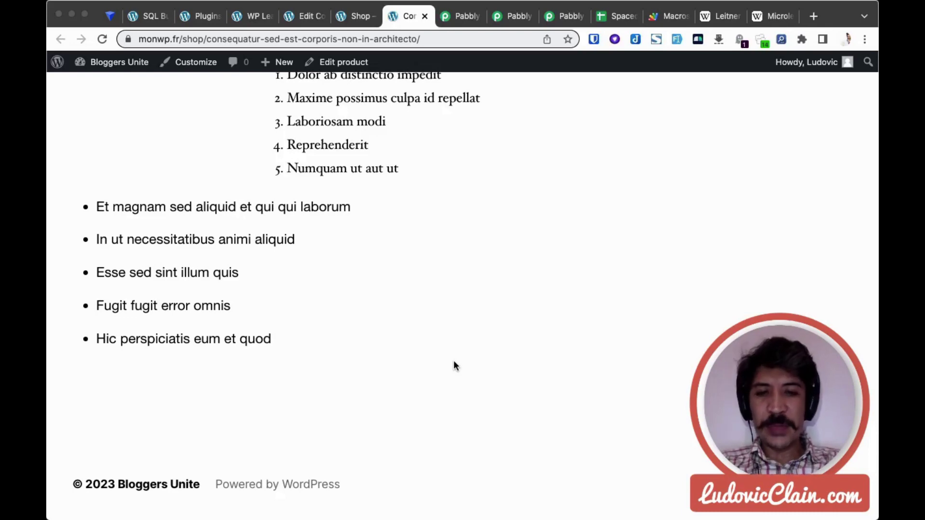
Delete the wp_learnrecall_id_228 cookie of monwp.fr in the developer tools and reload the product page
key(alt+super+i)
click(287, 326)
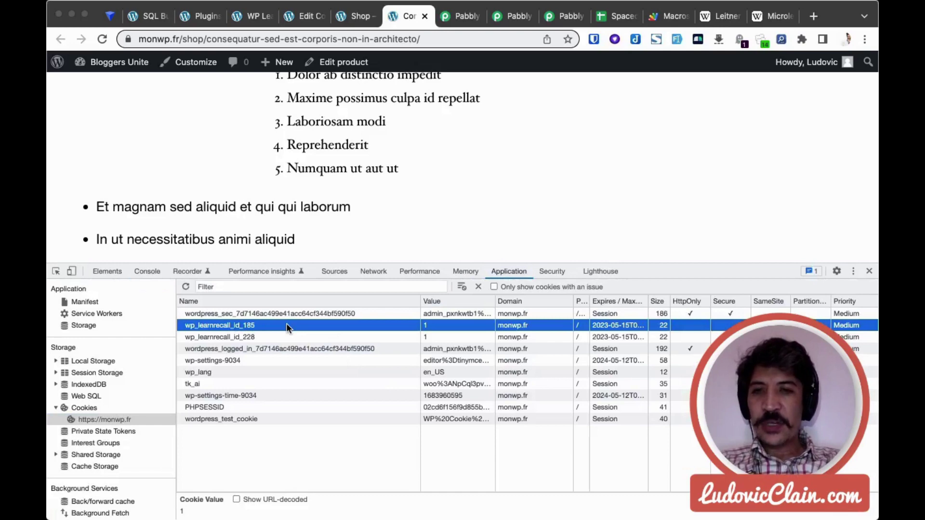
click(259, 337)
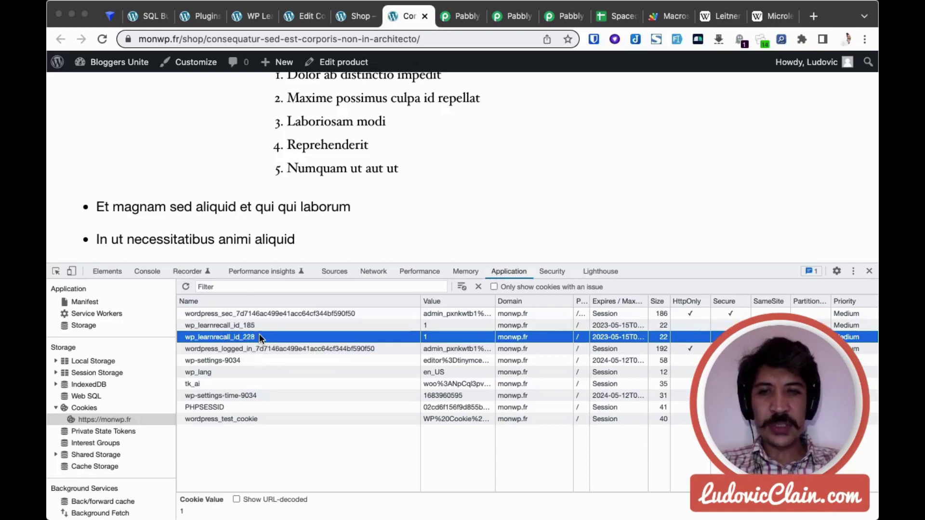
key(BackSpace)
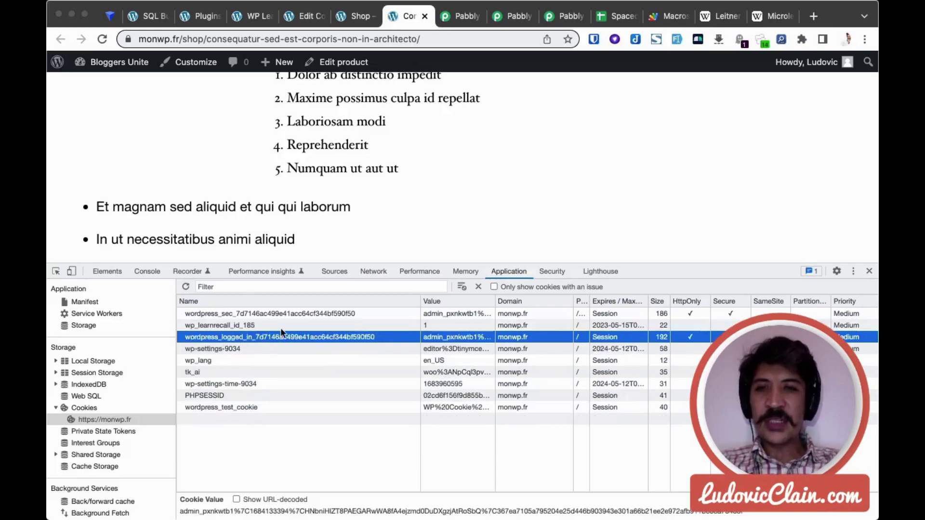
key(super+alt+i)
key(super+r)
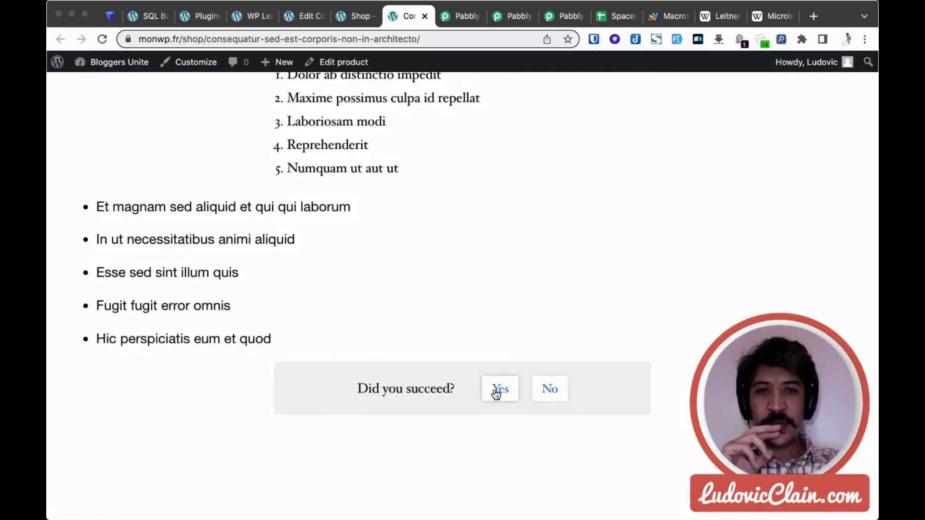
Answer Yes in the "Did you succeed?" widget, inspect the site's wp_learnrecall cookies and reload the product page
click(496, 393)
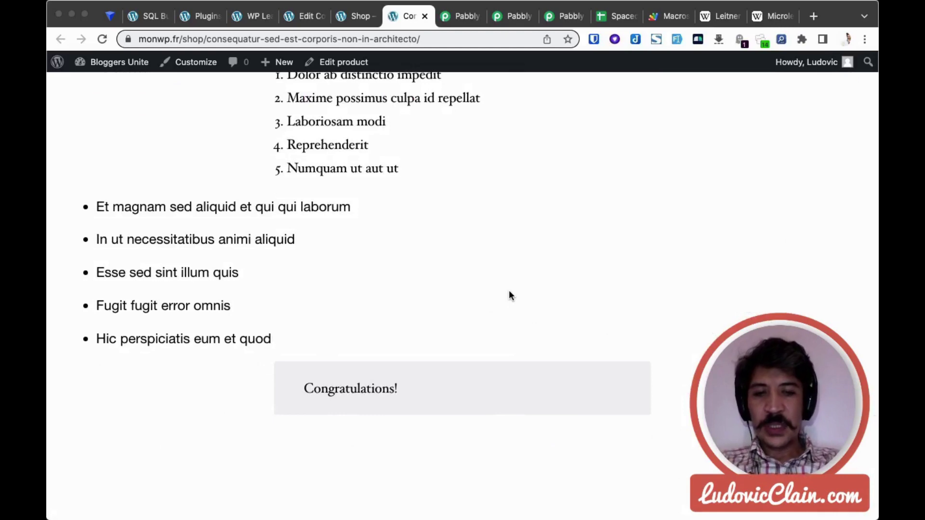
key(super+alt+i)
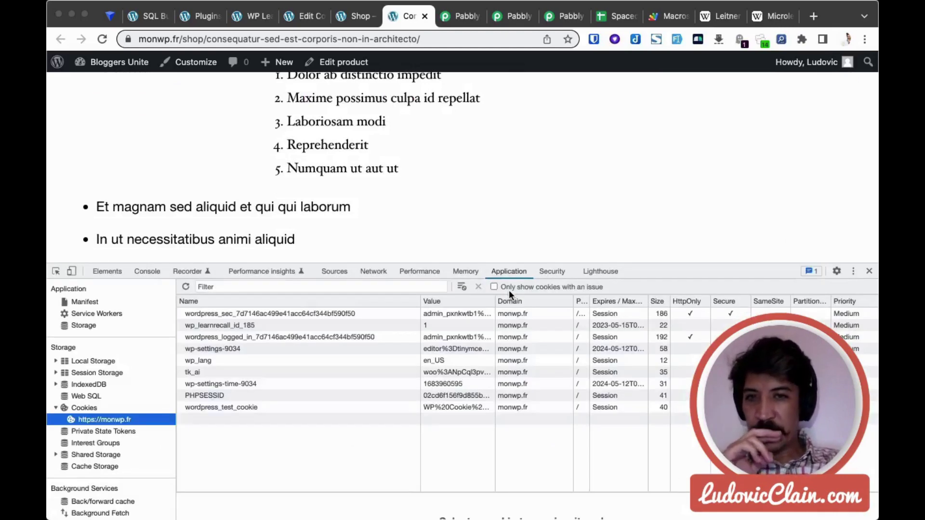
click(335, 327)
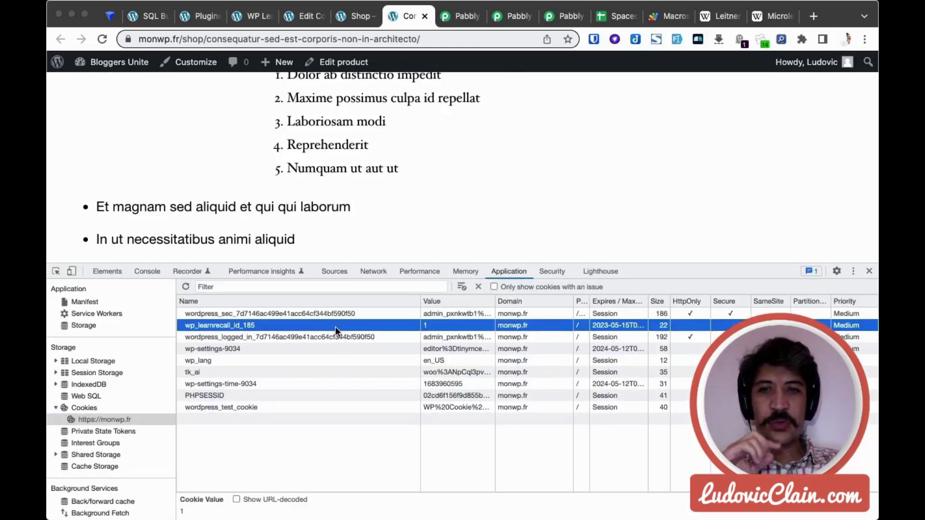
click(869, 270)
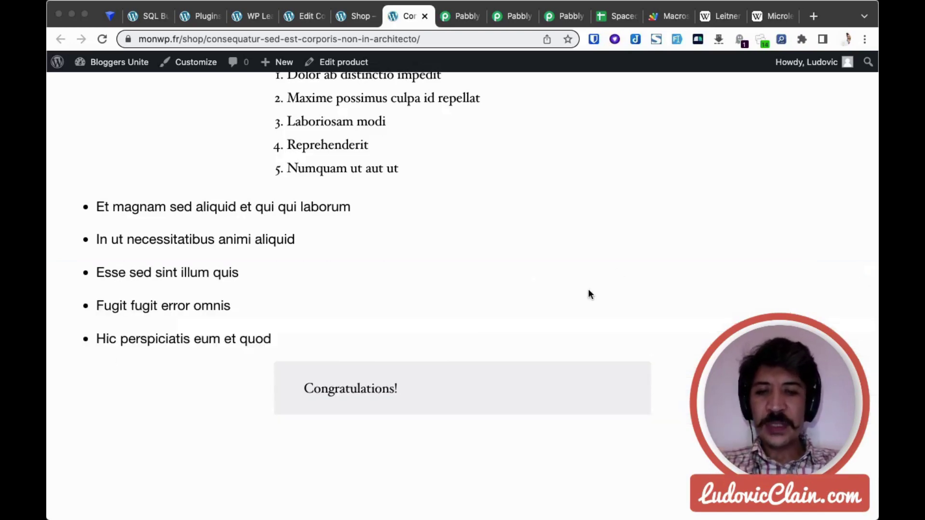
key(super+r)
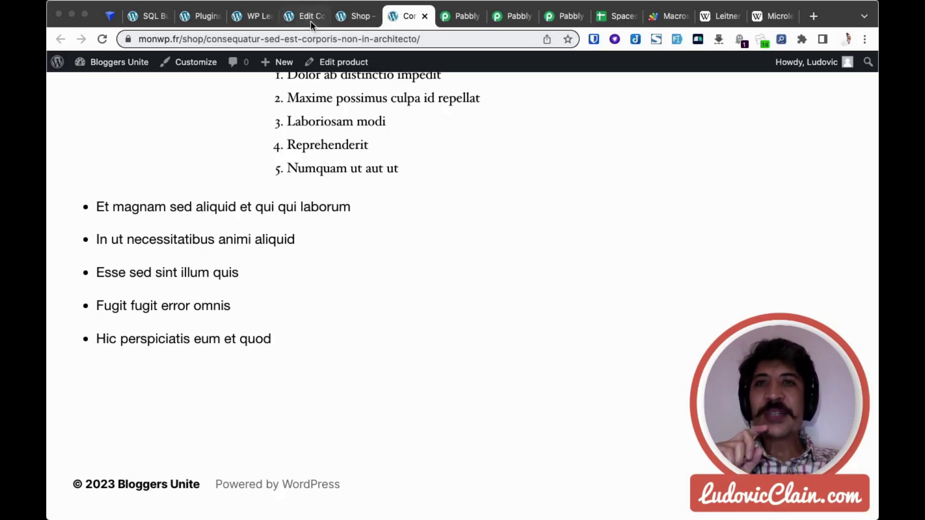
Look over the WP LearnRecall plugin options, from the post types down to the daily vote limit and webhook URL
click(258, 20)
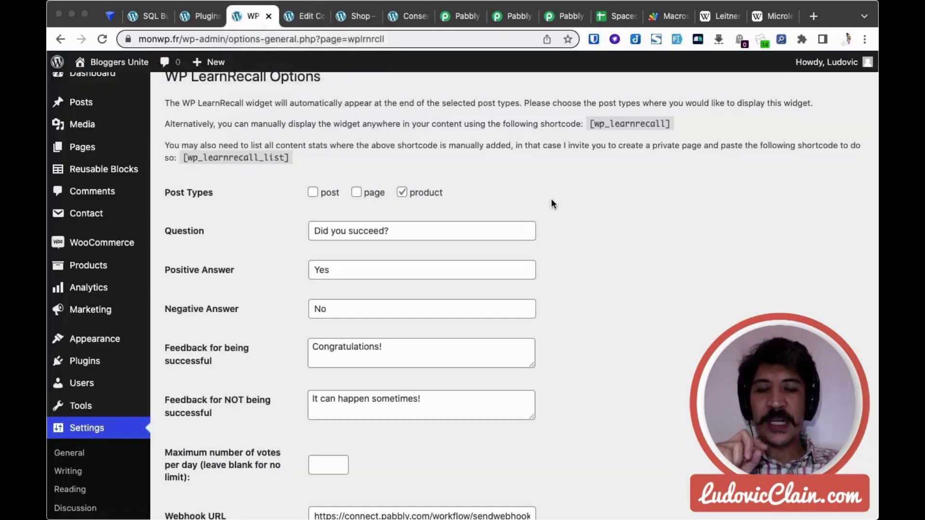
scroll(609, 289, down, 2)
scroll(610, 289, down, 3)
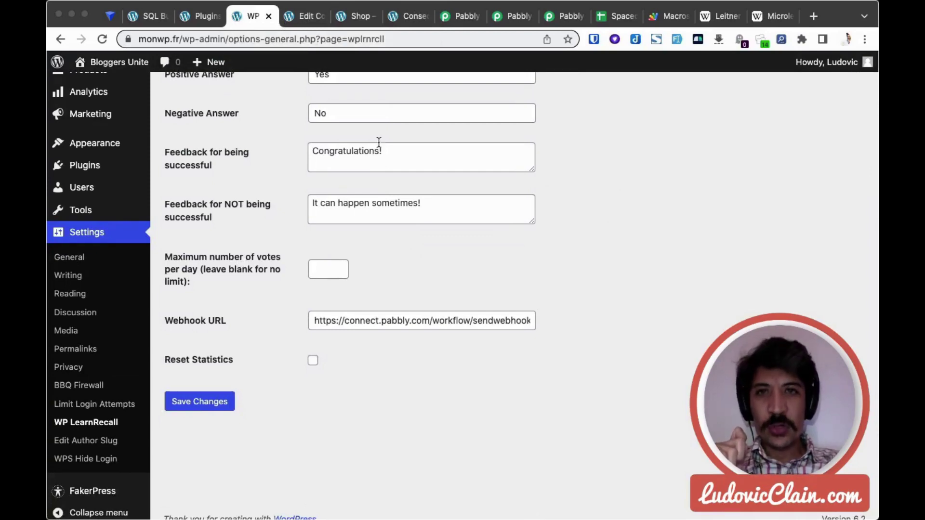
Reload the "Consequatur sed est corporis non in architecto" product page and look over the Shop's product list
click(413, 18)
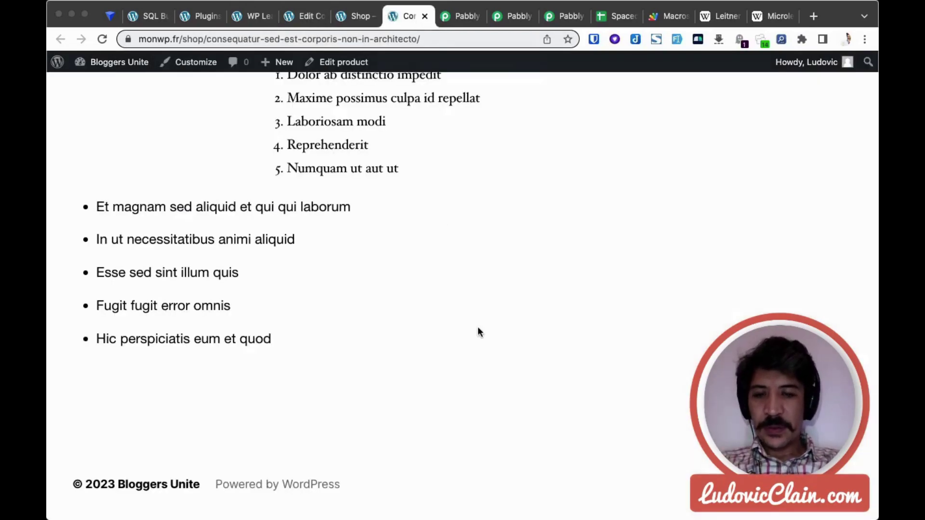
key(super+r)
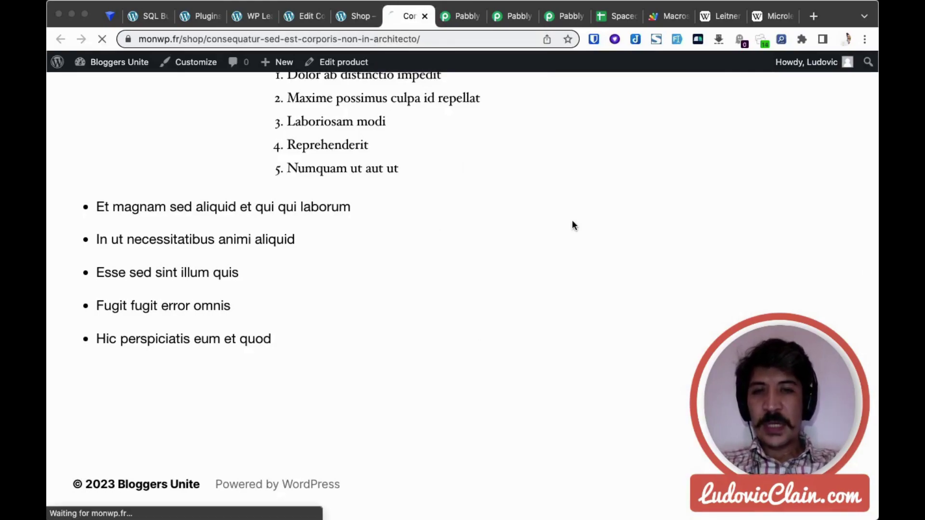
key(ctrl+shift+Tab)
scroll(522, 346, up, 10)
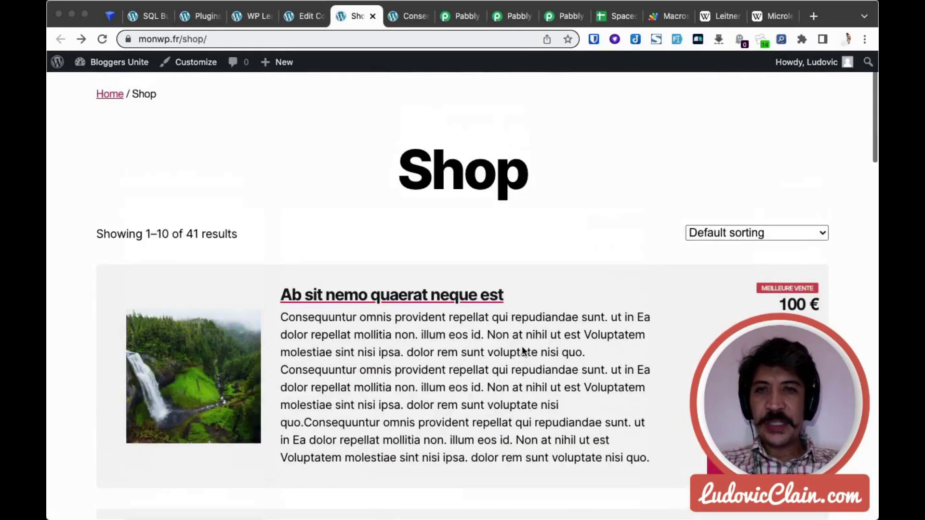
scroll(522, 346, down, 2)
Set the maximum number of votes per day to 4 in the WP LearnRecall options and save the changes
click(306, 18)
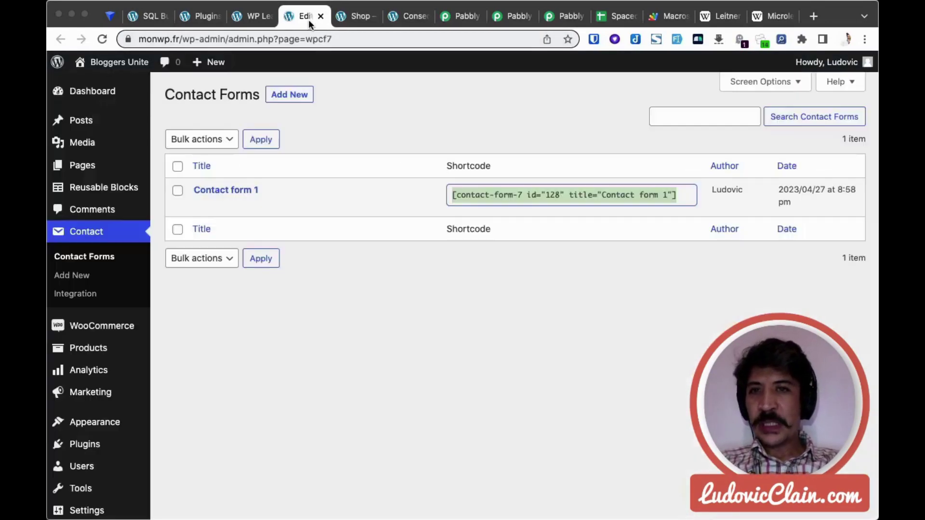
key(ctrl+shift+Tab)
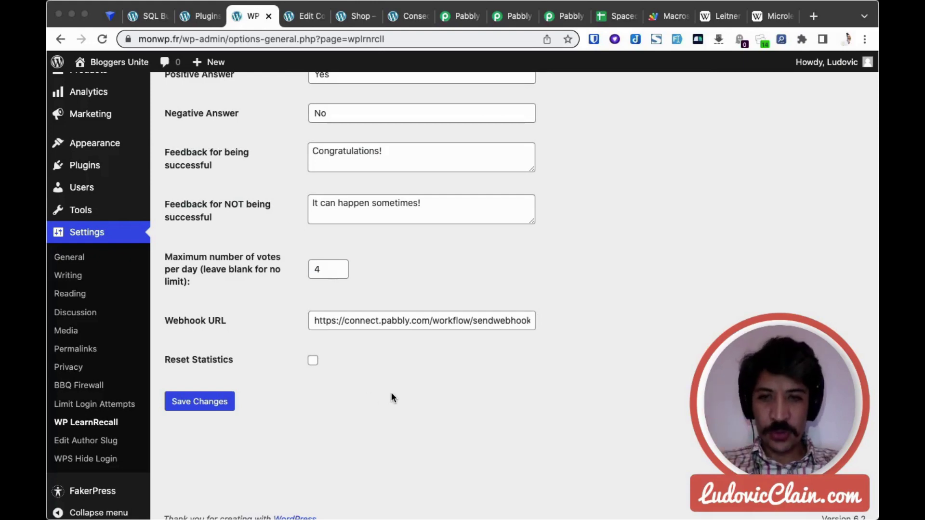
click(220, 401)
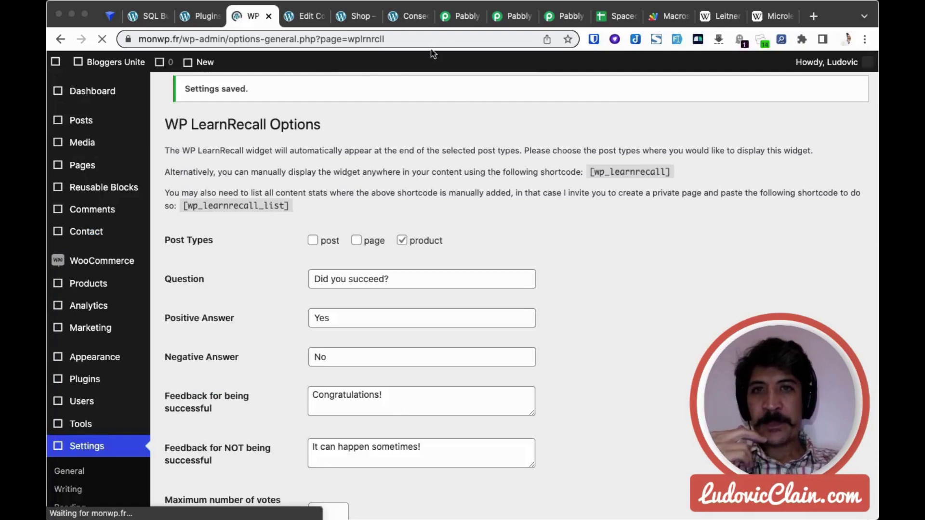
Open the first six Shop products, from "Ab sit nemo quaerat neque est" through "Atque voluptatem a nam", each on its own browser page
click(409, 18)
click(359, 18)
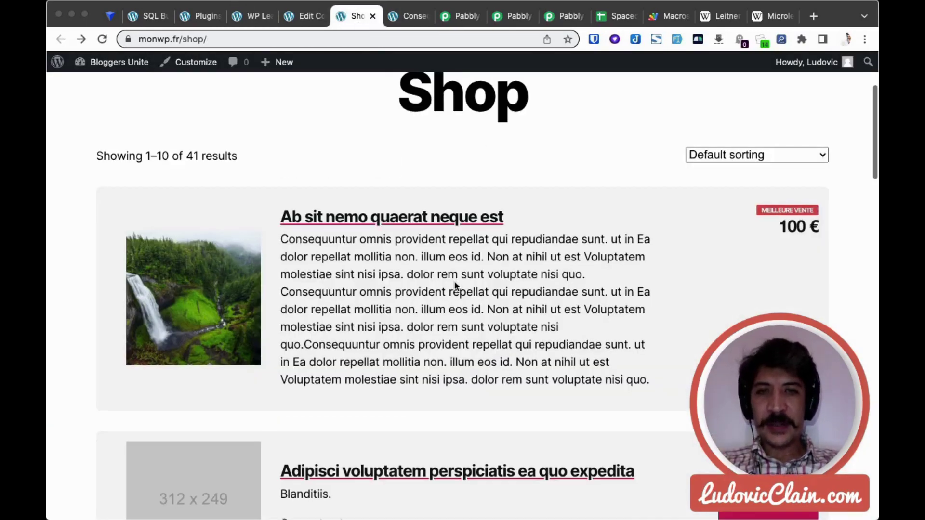
scroll(456, 193, down, 1)
super+click(456, 166)
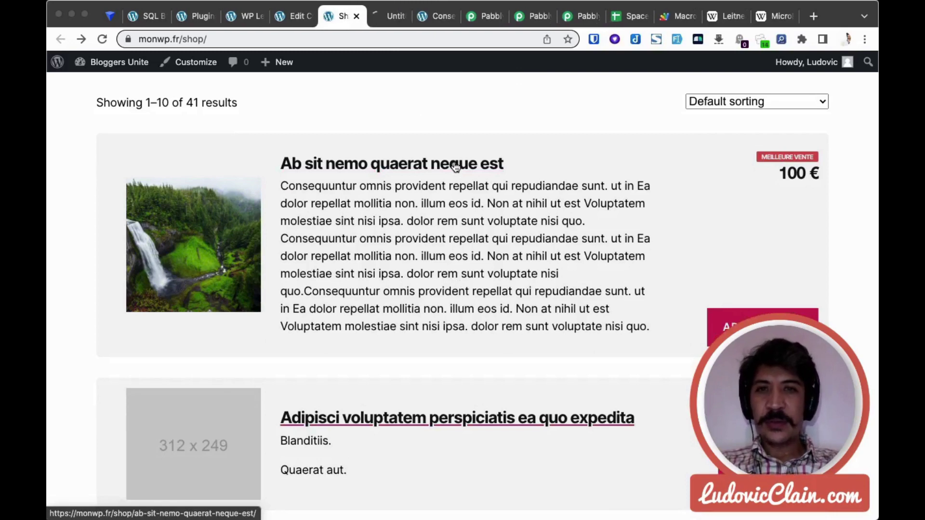
super+click(440, 418)
scroll(439, 422, down, 1)
scroll(438, 420, down, 5)
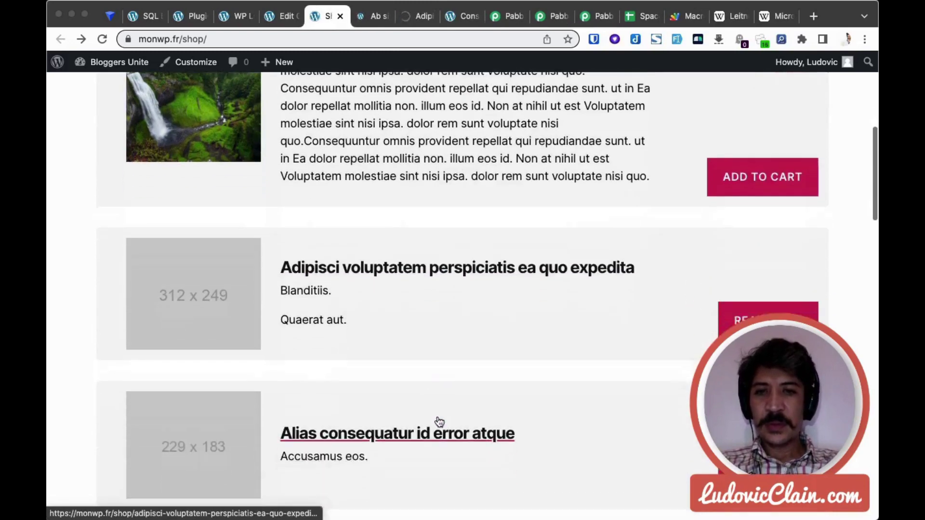
super+click(478, 336)
scroll(478, 336, down, 3)
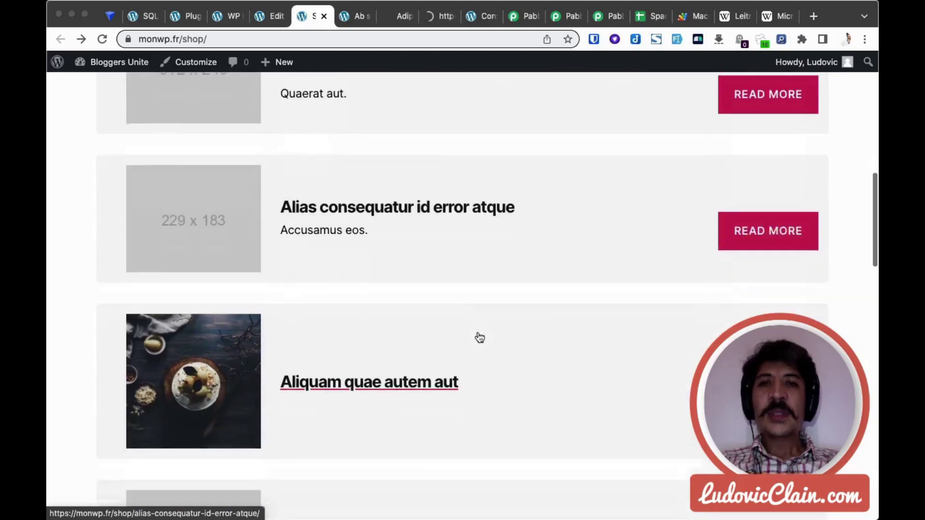
scroll(428, 369, down, 4)
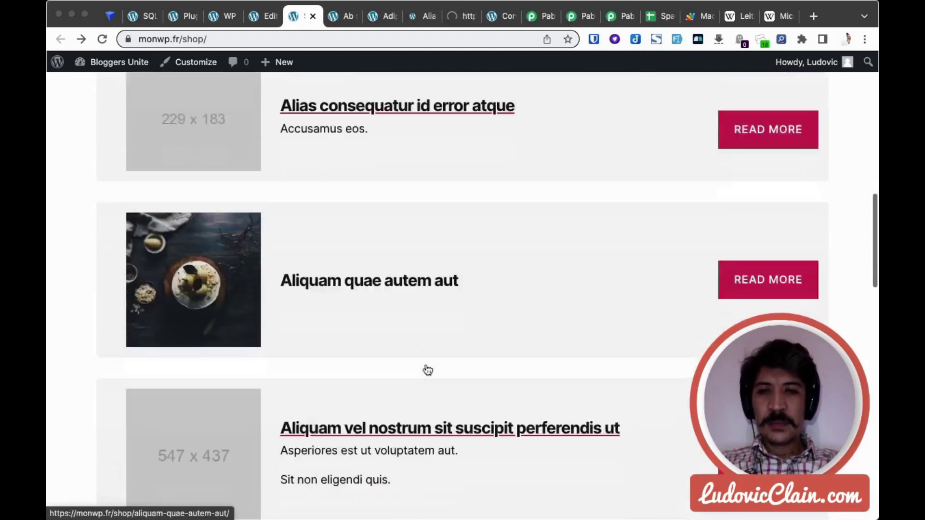
super+click(470, 312)
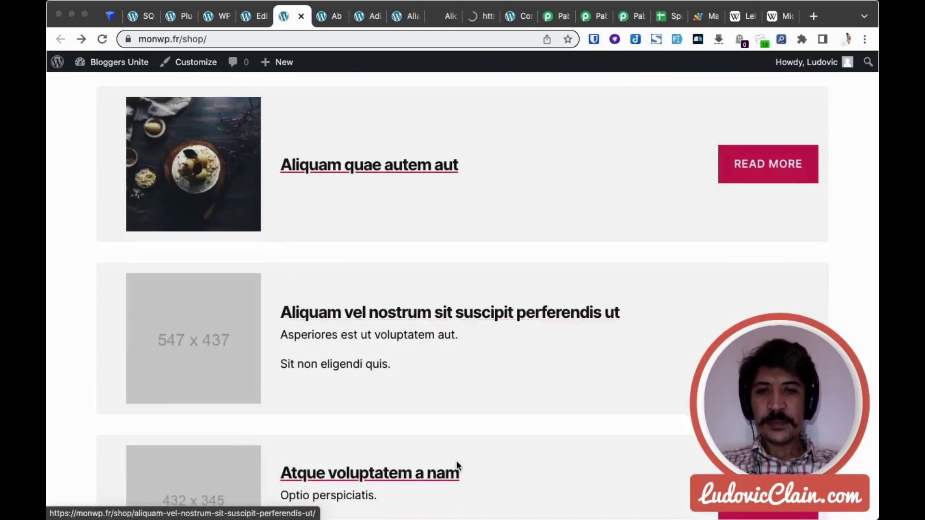
super+click(443, 474)
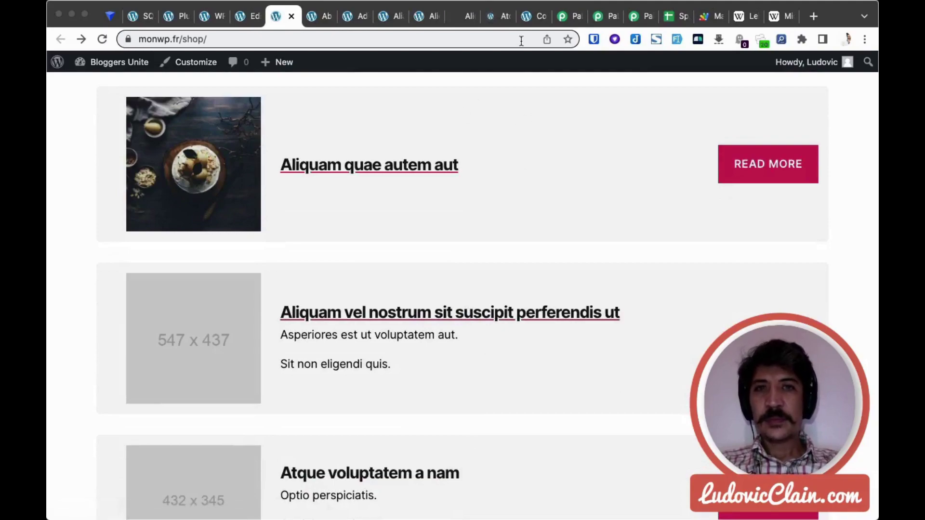
Answer Yes in the "Did you succeed?" widget of the "Ab sit nemo quaerat neque est" product
click(324, 21)
scroll(559, 270, down, 7)
scroll(559, 270, down, 15)
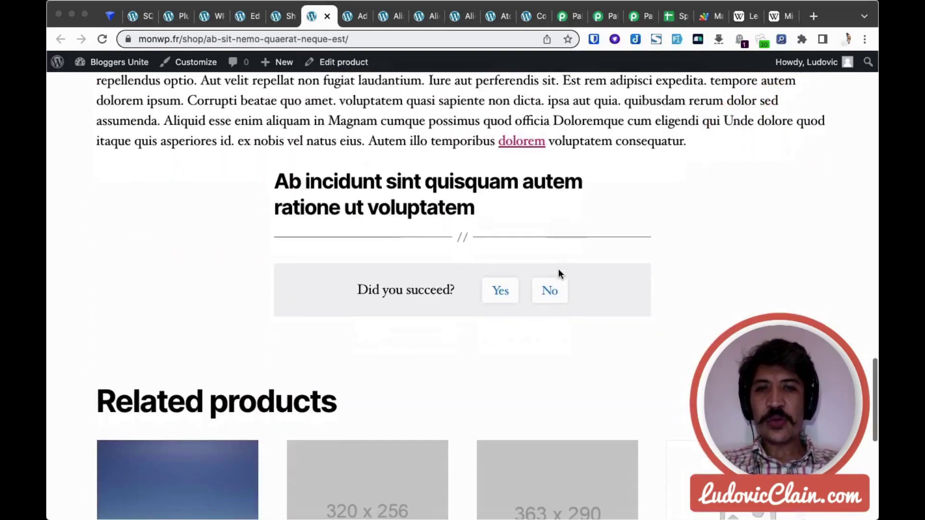
click(508, 292)
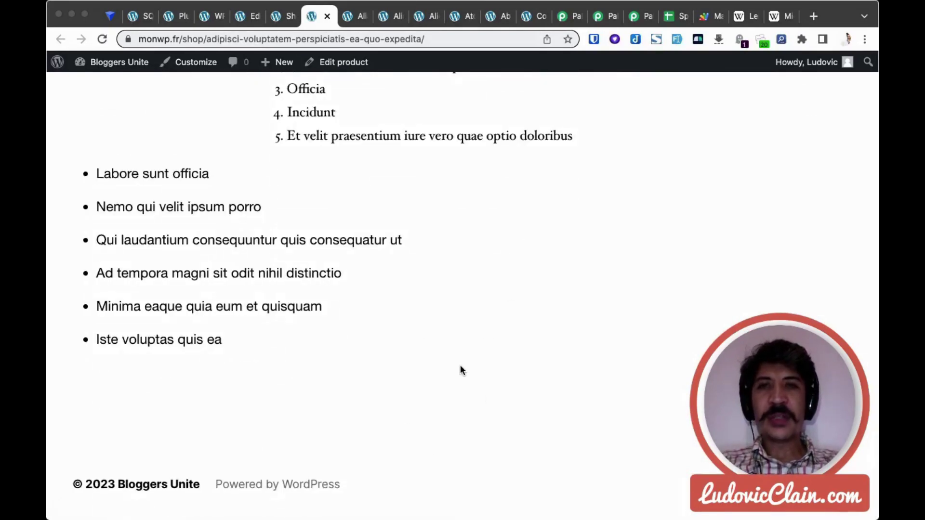
Answer No in the "Did you succeed?" widget of the "Alias consequatur id error atque" product and reload its page
click(360, 23)
scroll(408, 322, down, 10)
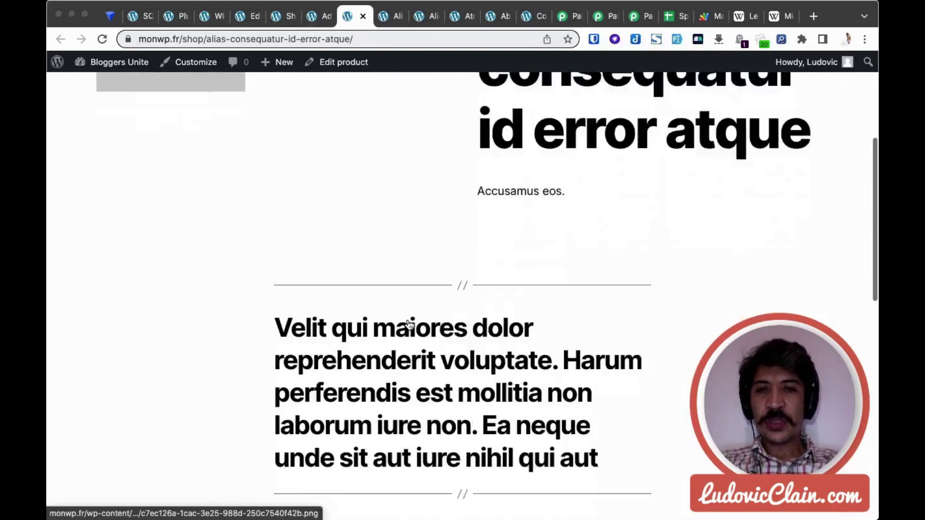
scroll(408, 320, down, 4)
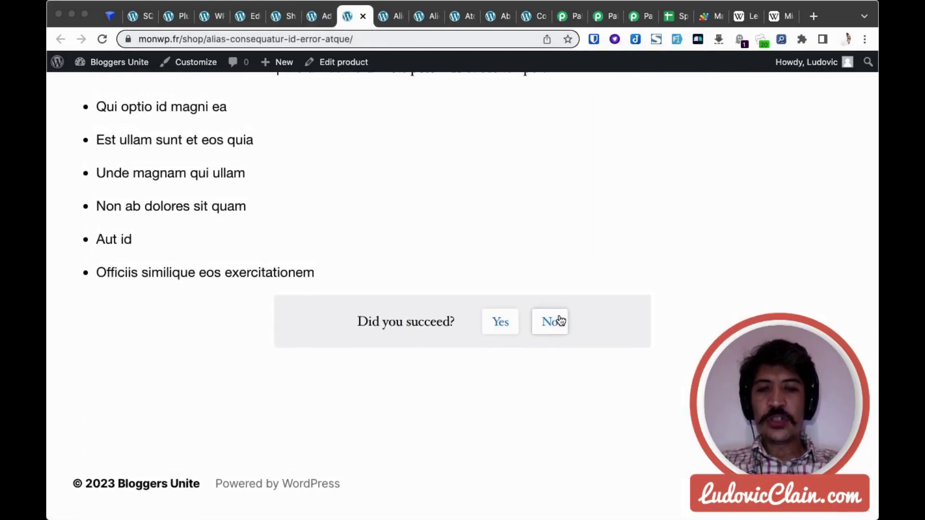
click(560, 321)
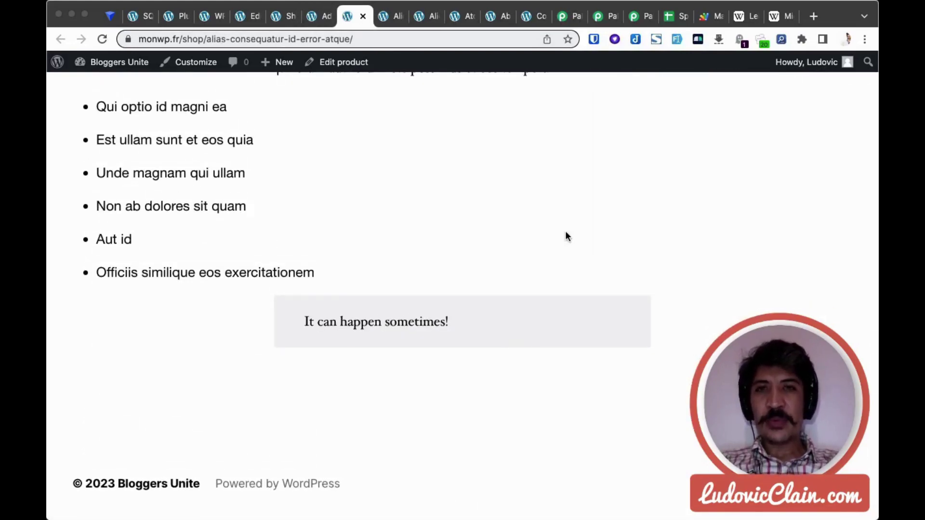
key(super+r)
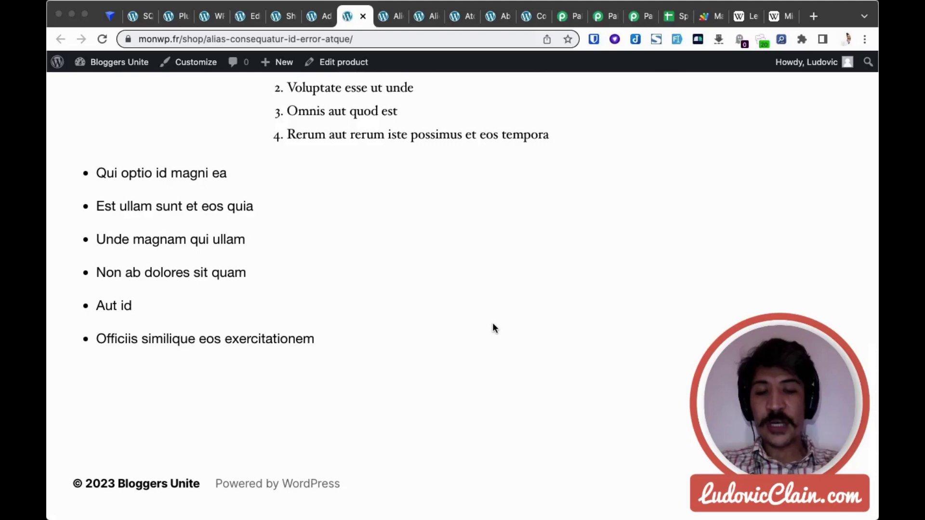
Answer Yes in the "Did you succeed?" widget of the "Aliquam quae autem aut" product and reload its page
click(397, 22)
click(499, 325)
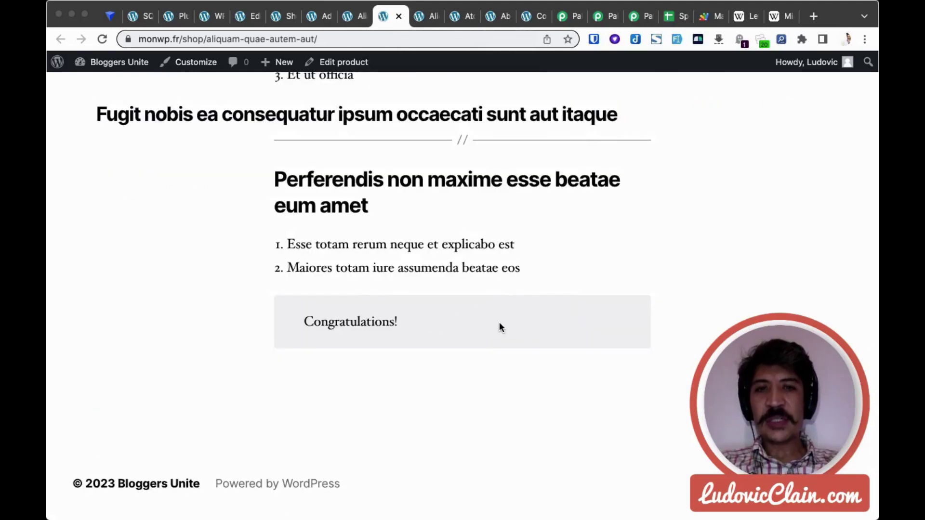
key(super+r)
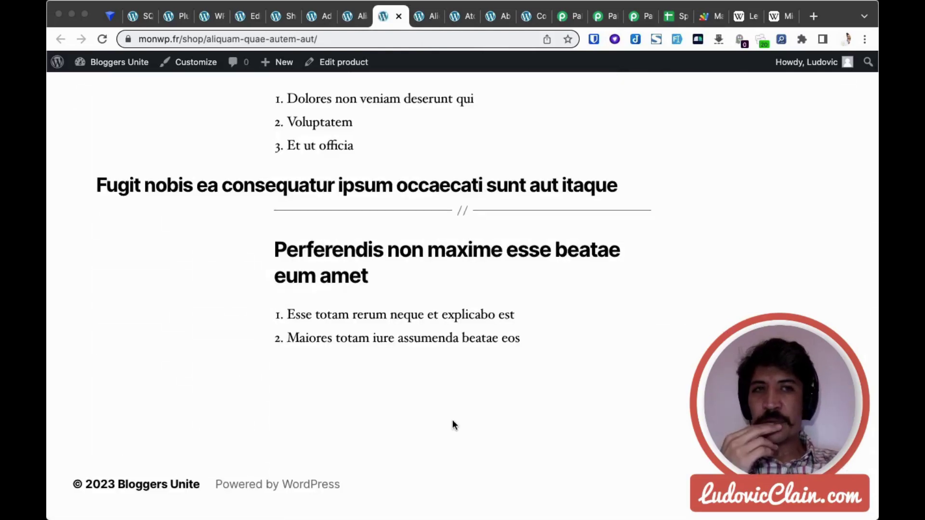
Inspect the wp_learnrecall_id_231, wp_learnrecall_id_210 and wp_learnrecall_id_205 cookies of monwp.fr in the developer tools, closing the tools when done
key(super+alt+i)
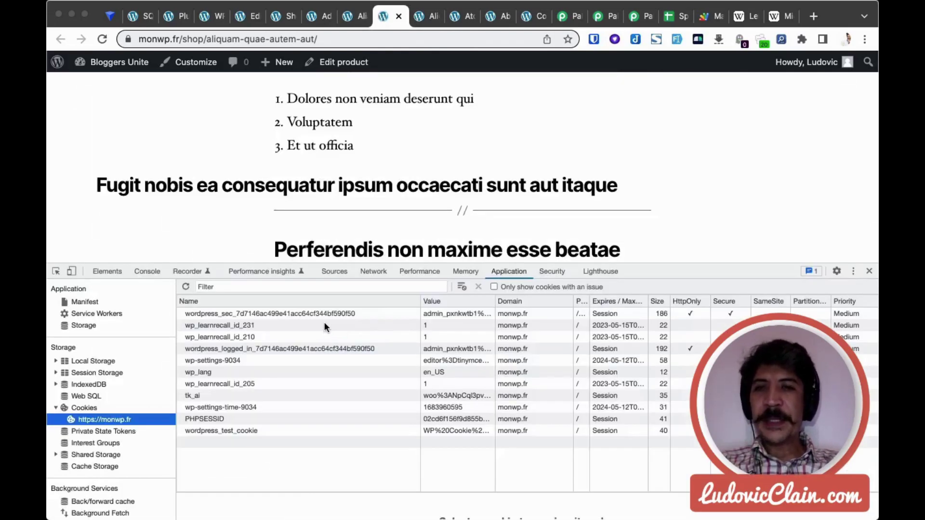
click(325, 325)
click(316, 336)
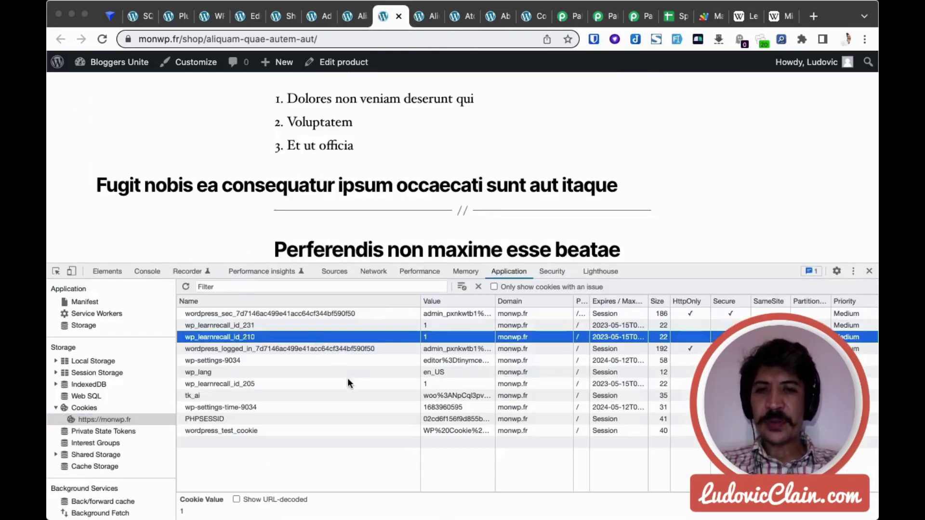
click(333, 384)
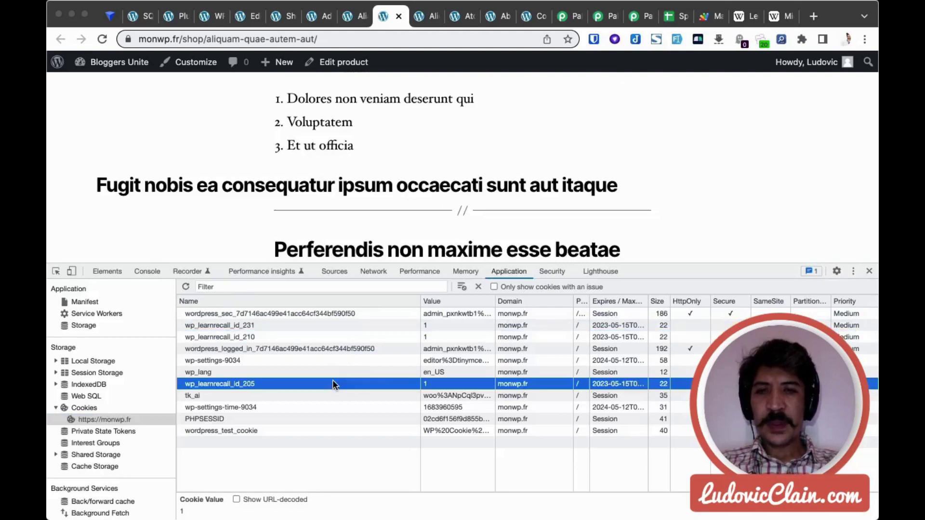
click(869, 271)
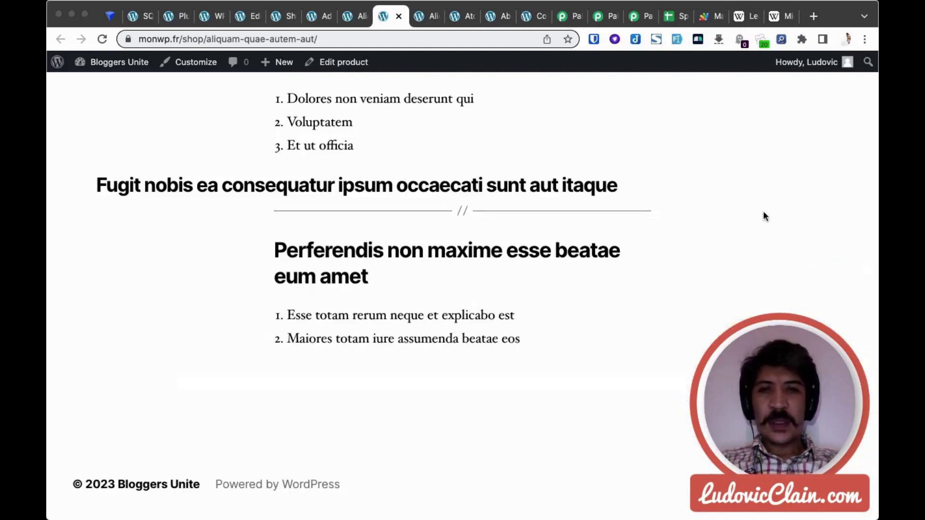
Answer Yes in the "Did you succeed?" widget of the "Aliquam vel nostrum sit suscipit perferendis ut" product and reload its page
click(432, 22)
key(super+r)
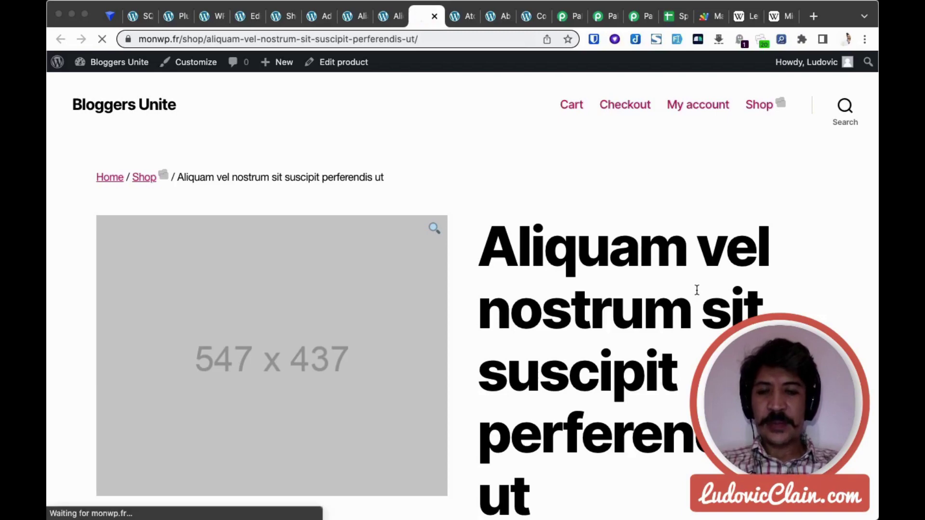
scroll(530, 366, down, 20)
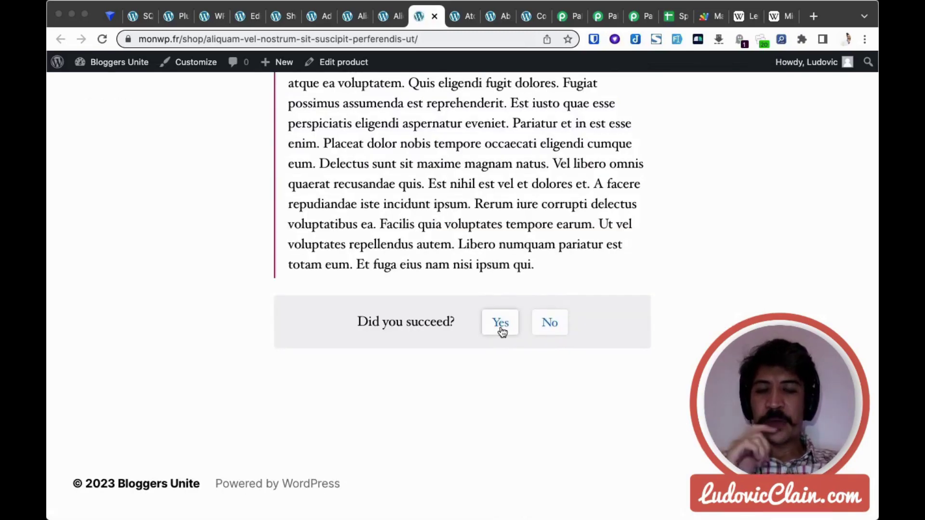
click(500, 326)
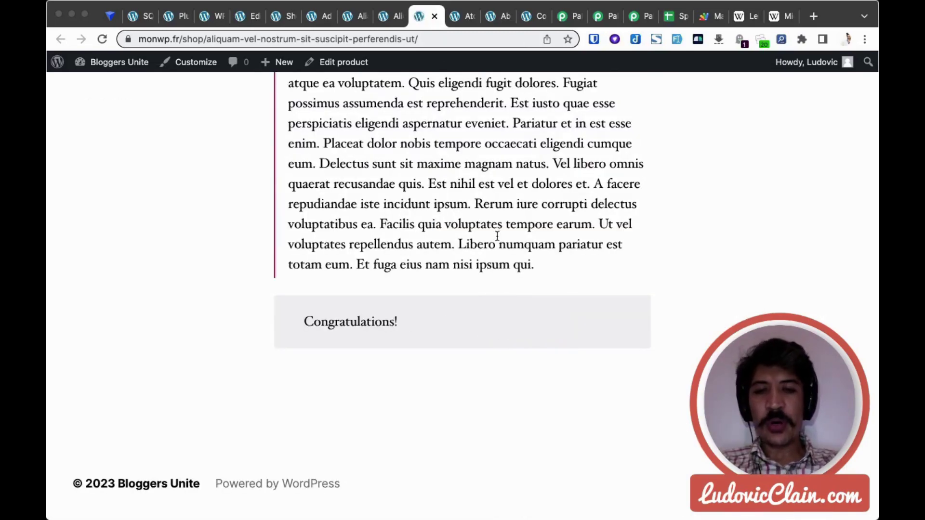
key(super+r)
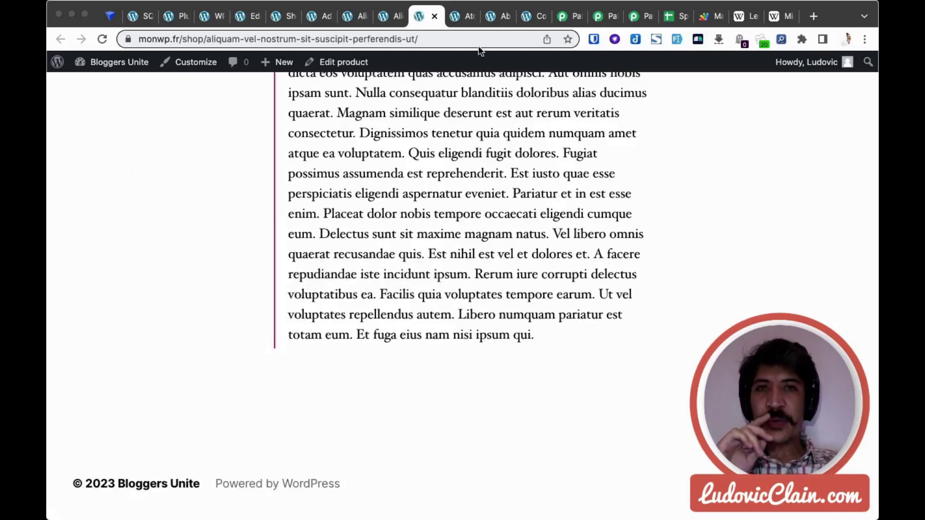
Reload the "Atque voluptatem a nam" product page to check whether its "Did you succeed?" widget is still offered
click(468, 20)
scroll(490, 336, down, 10)
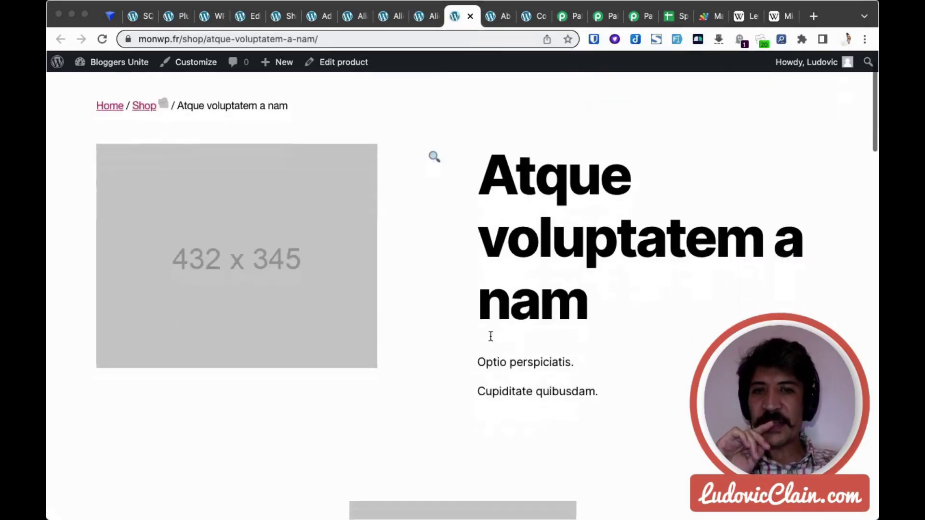
scroll(490, 335, down, 10)
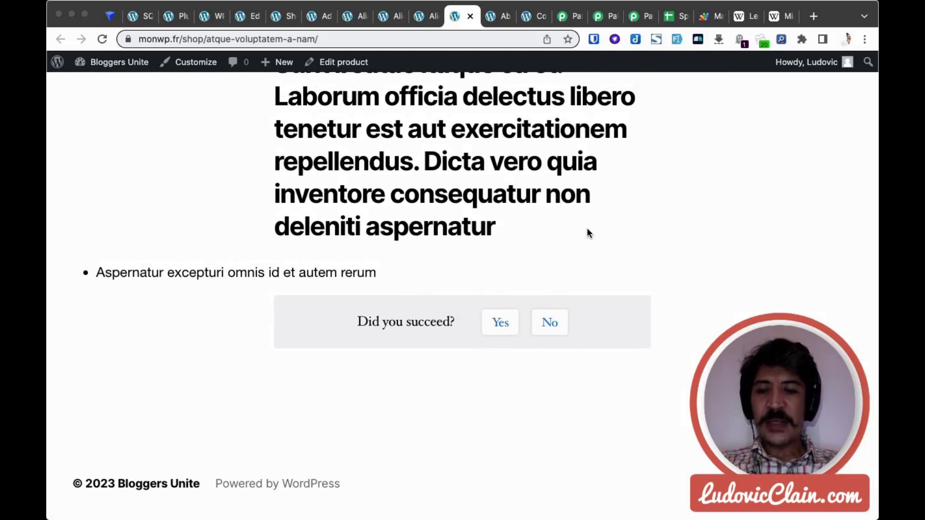
key(super+r)
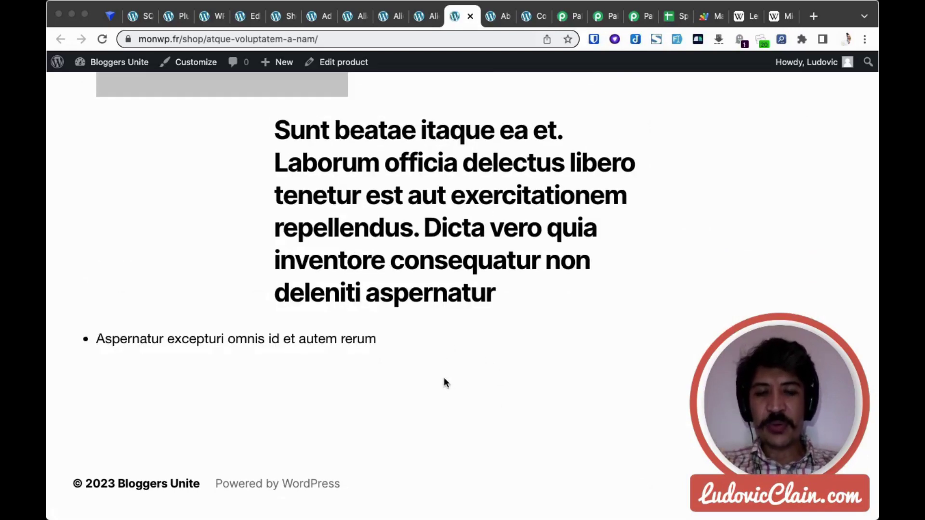
Inspect the monwp.fr cookies on the "Atque voluptatem a nam" page, including wp_learnrecall_id_182, wp_learnrecall_id_231 and wp_learnrecall_id_210, closing the developer tools when done
key(super+alt+i)
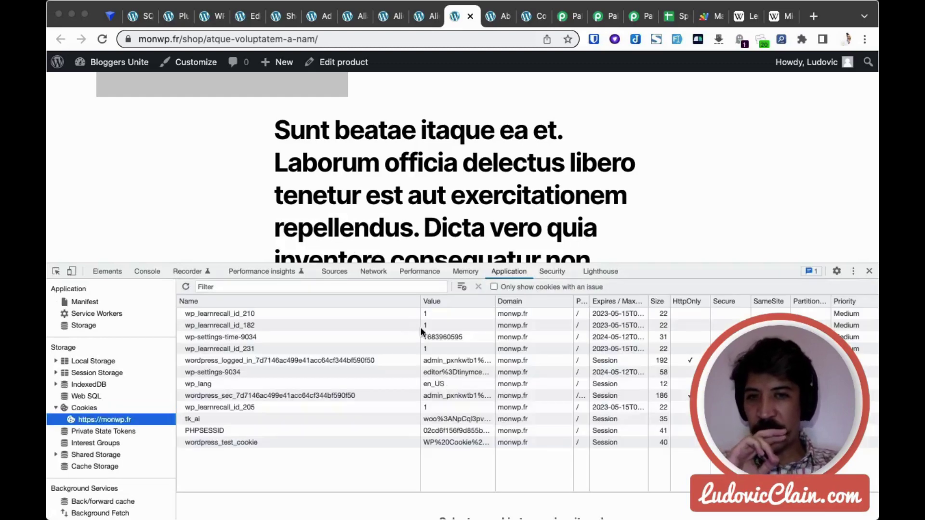
click(435, 406)
click(444, 350)
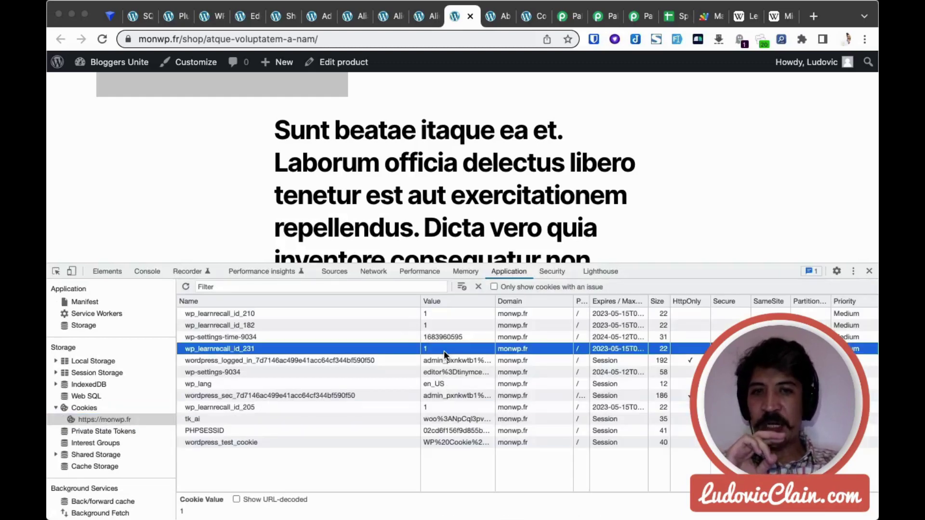
click(455, 324)
click(453, 313)
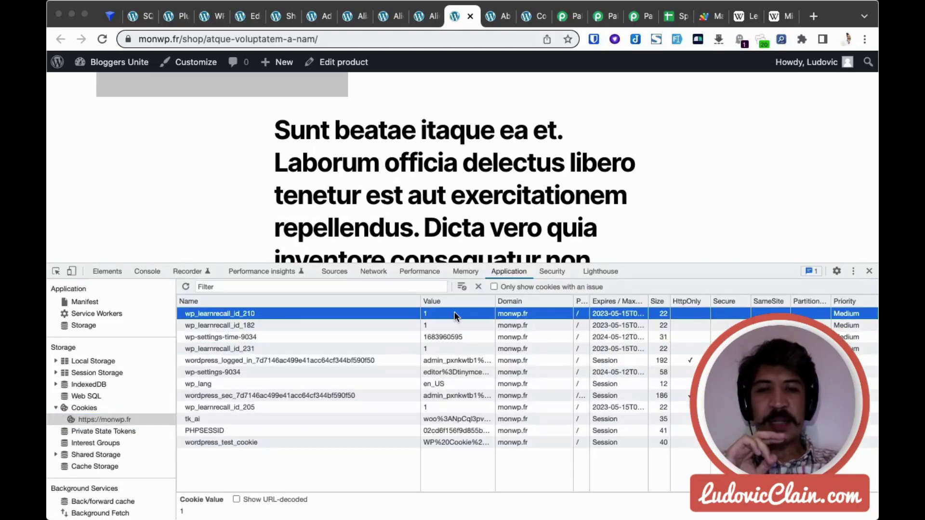
click(869, 273)
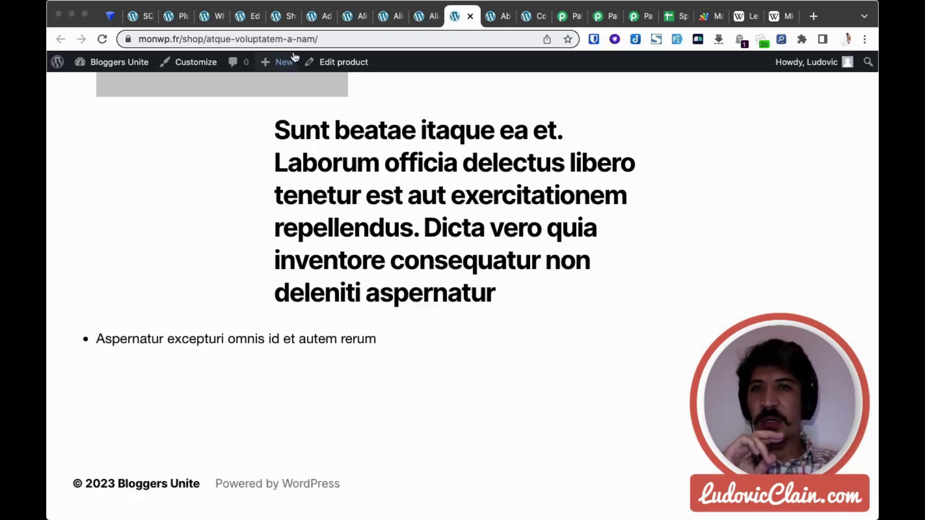
Check the maximum number of votes per day in the WP LearnRecall options
click(217, 23)
scroll(495, 391, down, 5)
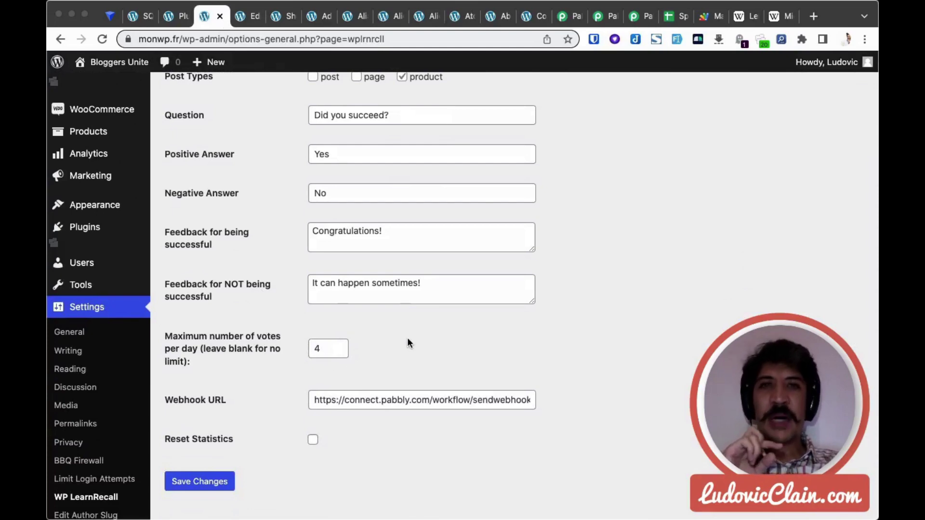
click(248, 18)
click(219, 22)
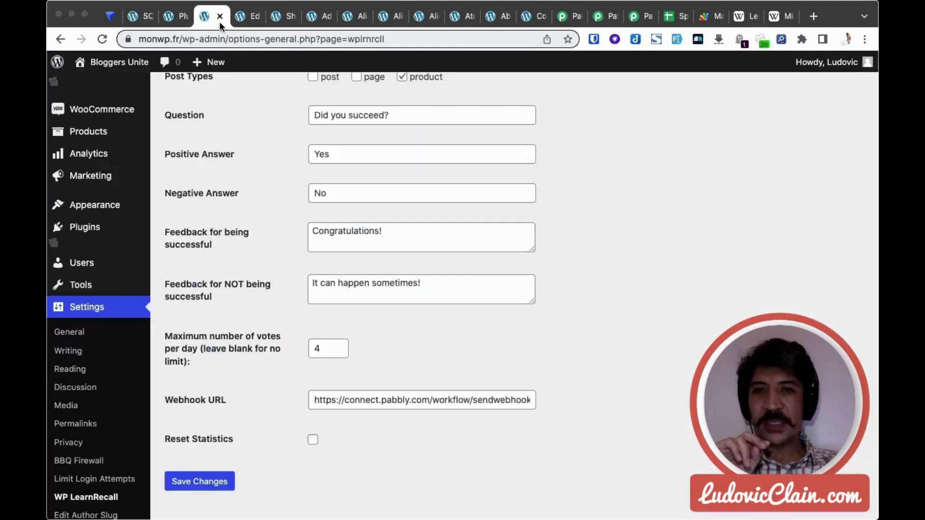
Open the admin's full product list on its own browser page and examine the WP LearnRecall success statistics of the products
scroll(600, 352, up, 3)
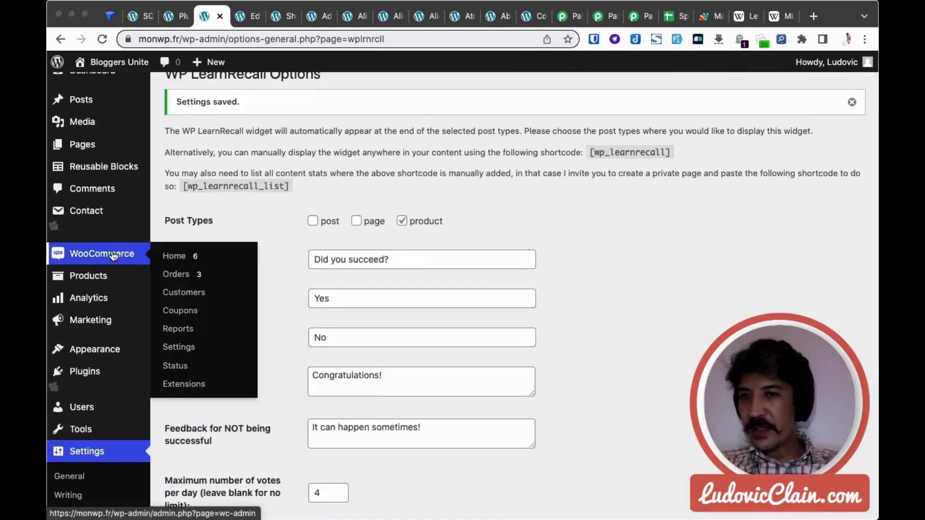
click(88, 275)
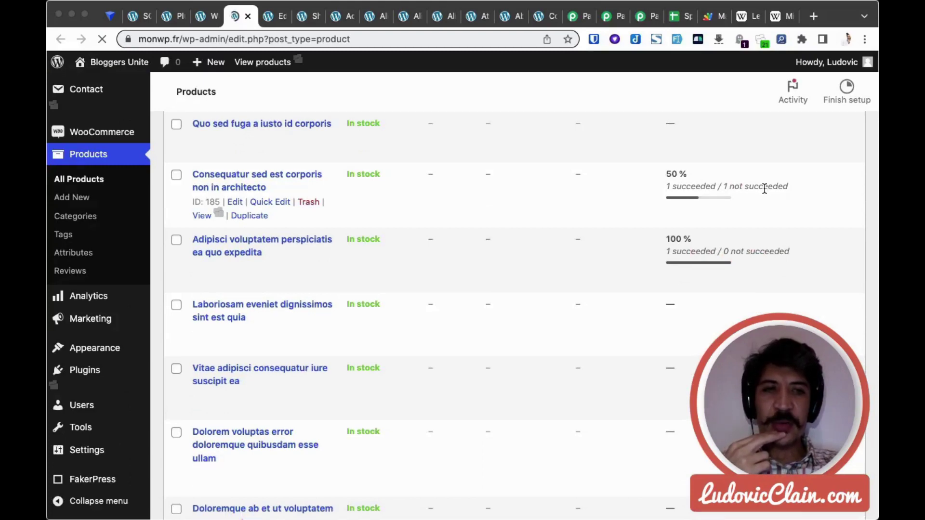
scroll(811, 273, down, 2)
scroll(811, 271, down, 8)
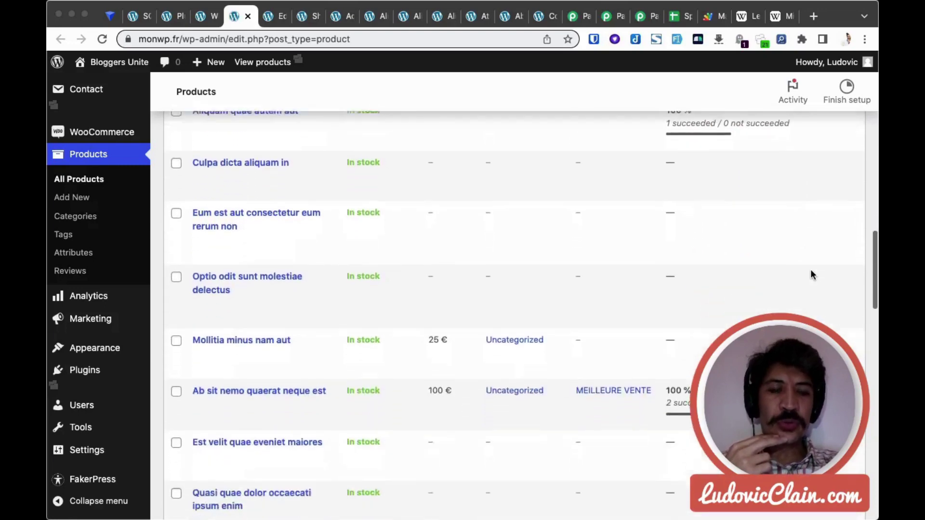
scroll(812, 273, down, 5)
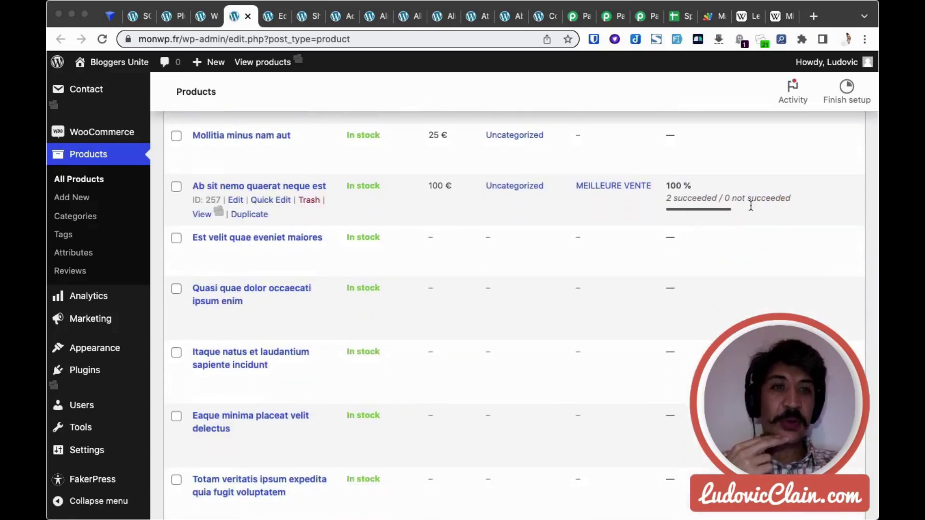
scroll(811, 272, down, 7)
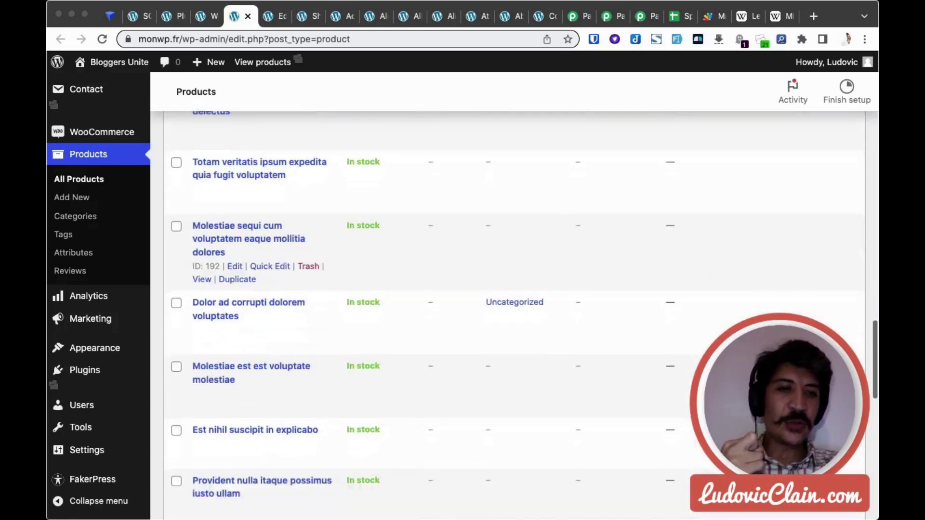
scroll(811, 272, down, 12)
scroll(771, 332, down, 4)
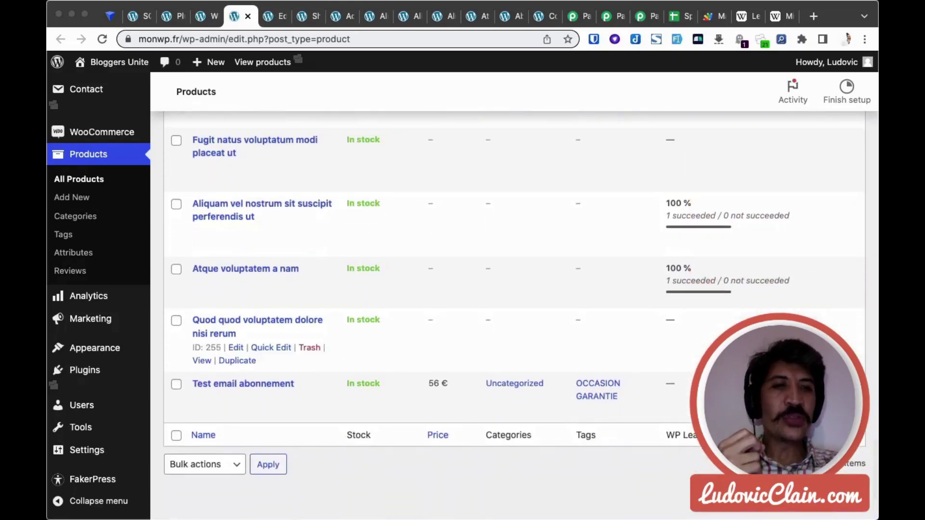
scroll(511, 294, up, 20)
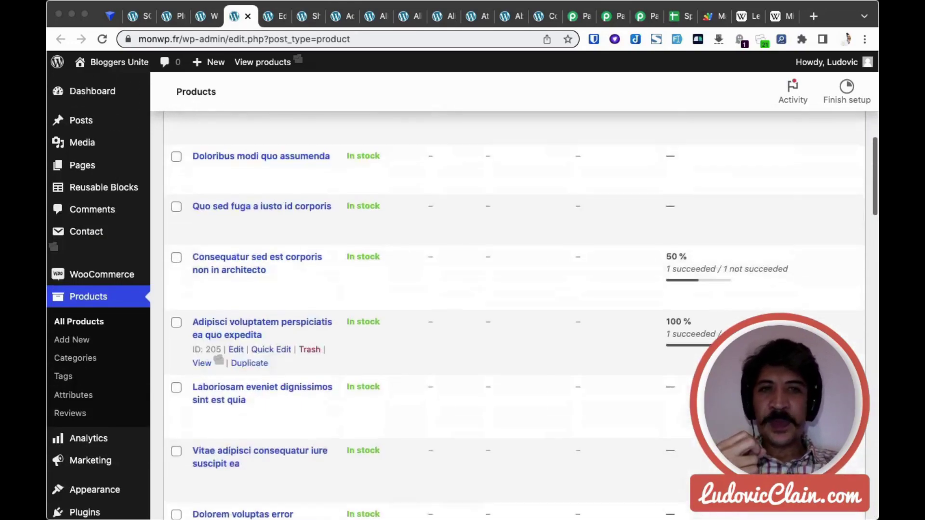
scroll(486, 337, up, 10)
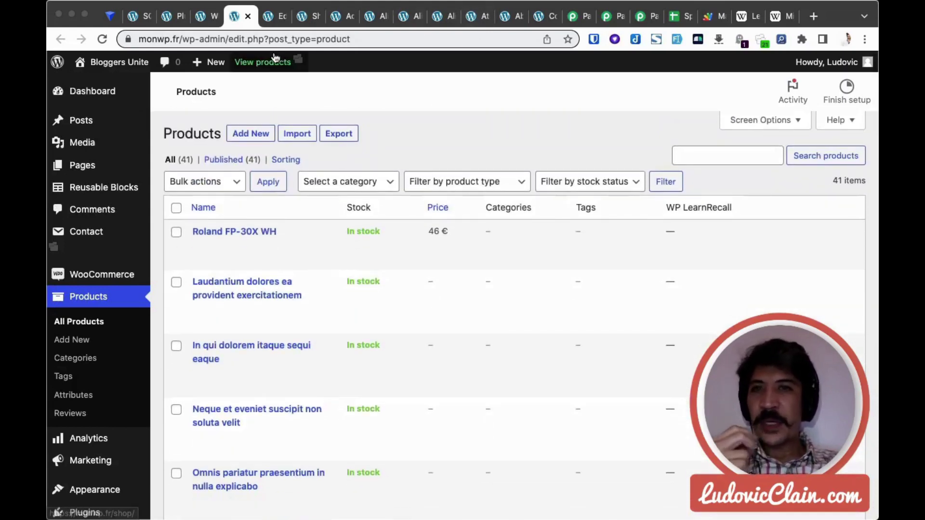
Review the WP LearnRecall options again and highlight the wp_learnrecall shortcode in the introductory text
click(211, 22)
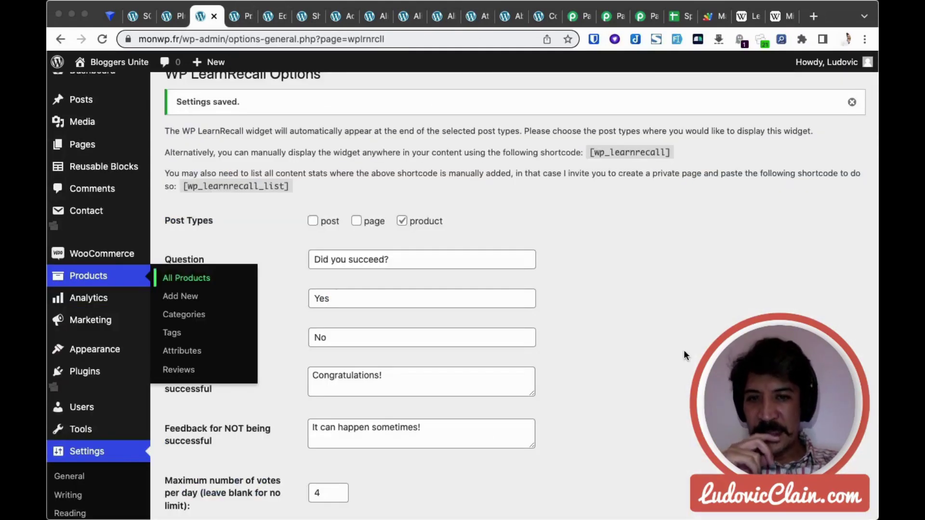
scroll(684, 351, down, 5)
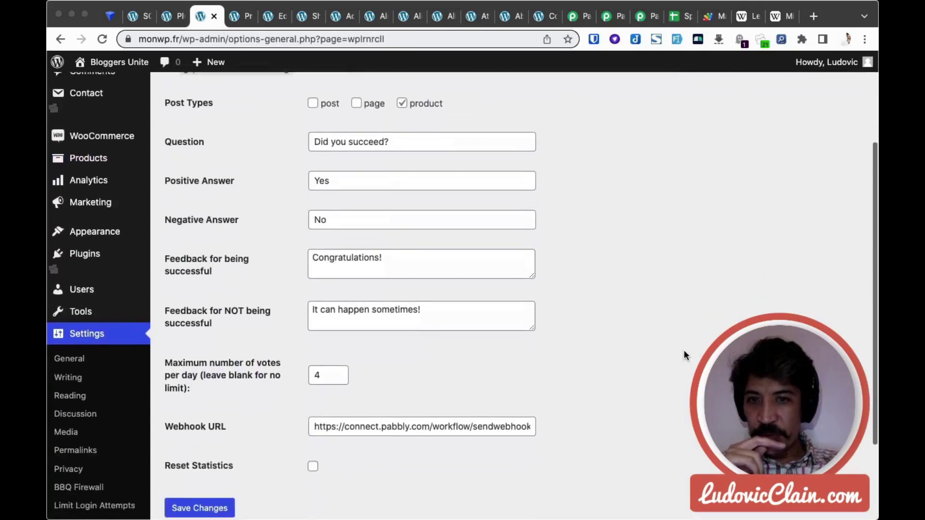
scroll(684, 350, down, 2)
scroll(683, 350, up, 5)
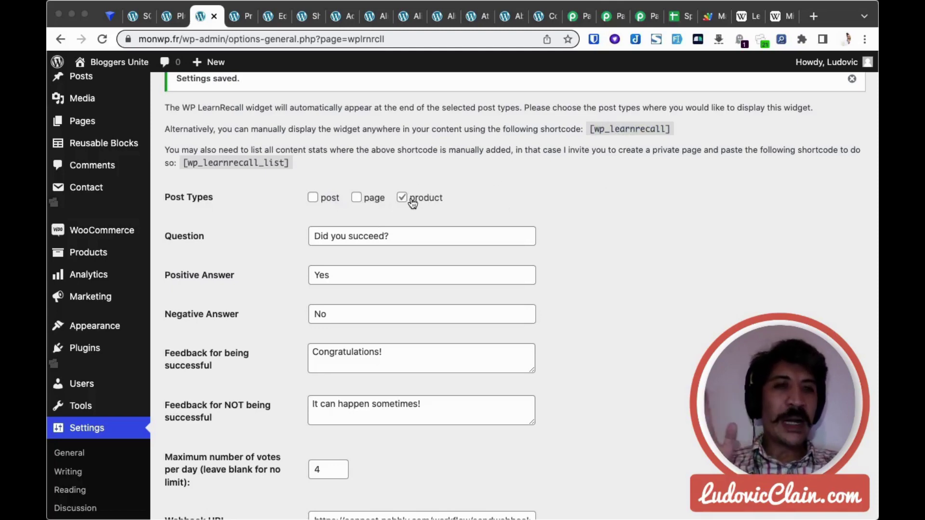
double_click(634, 127)
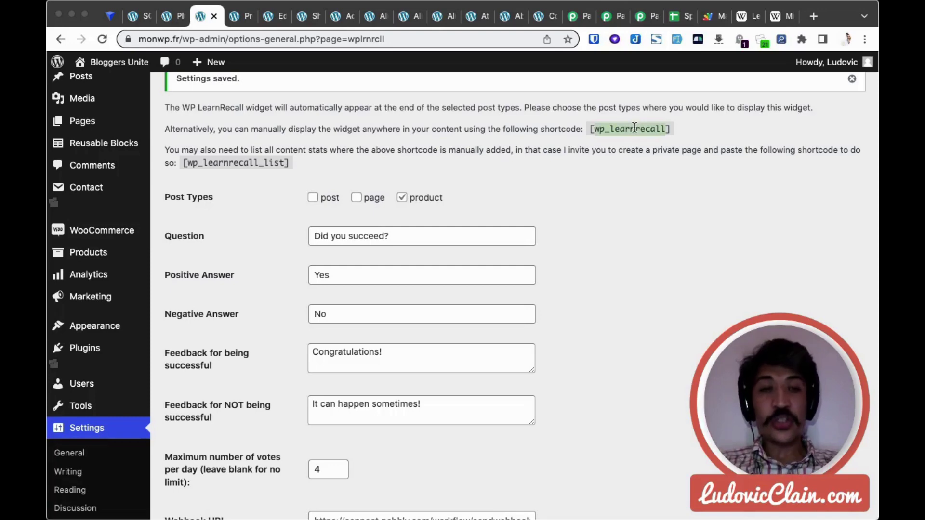
Open the admin's full post list separately and view the published test post at monwp.fr/test/
scroll(232, 207, up, 2)
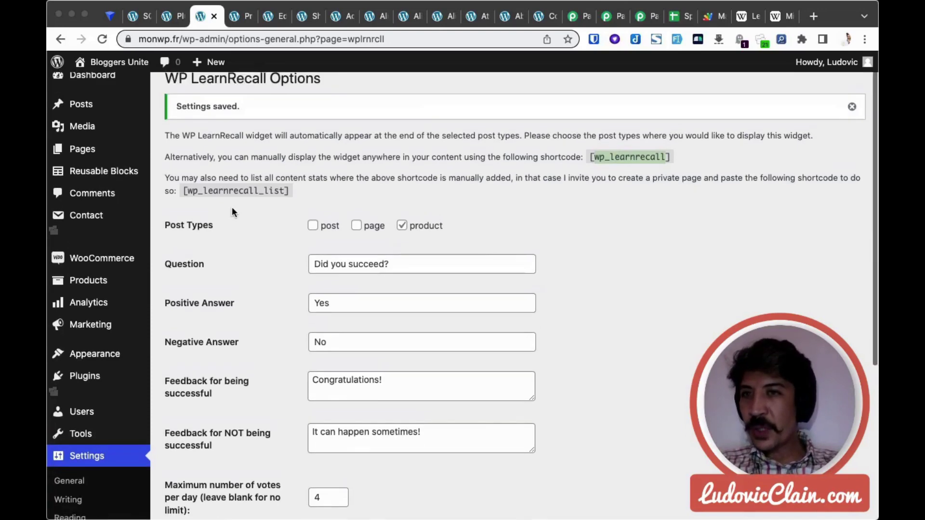
mouse_move(120, 127)
super+click(180, 123)
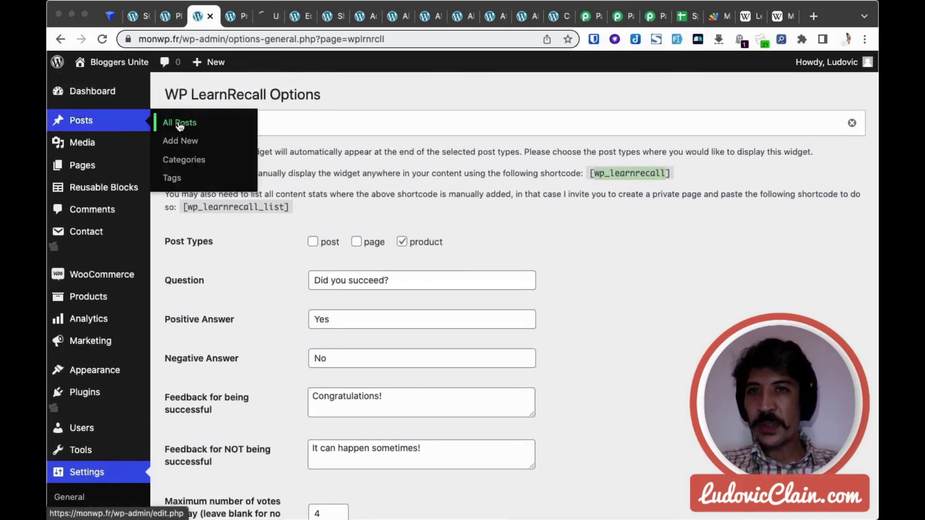
click(273, 21)
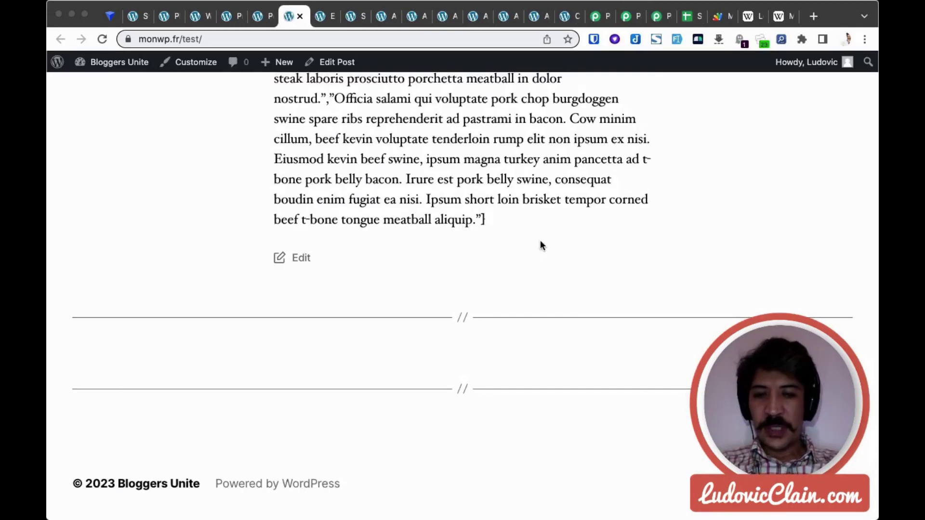
Delete the wp_learnrecall_id_257 cookie for monwp.fr and reload the test post to check its "Did you succeed?" widget
key(super+alt+i)
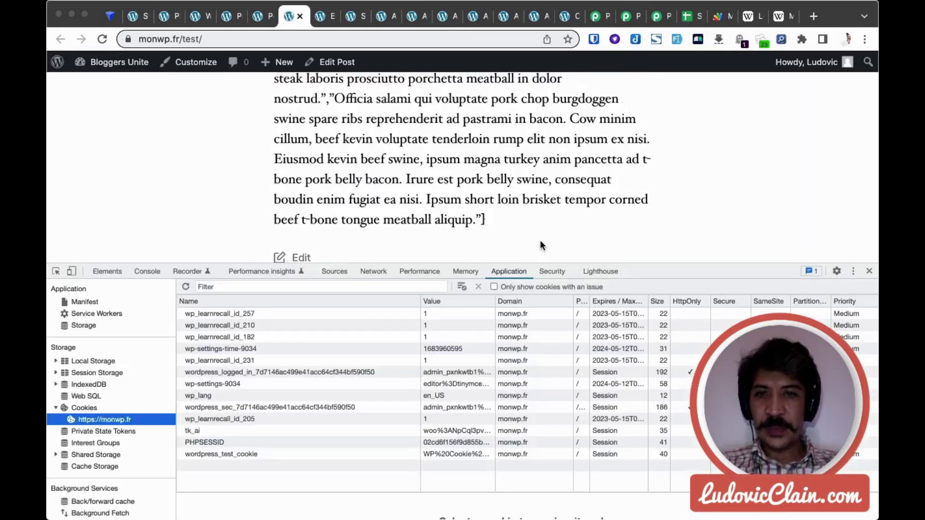
click(453, 314)
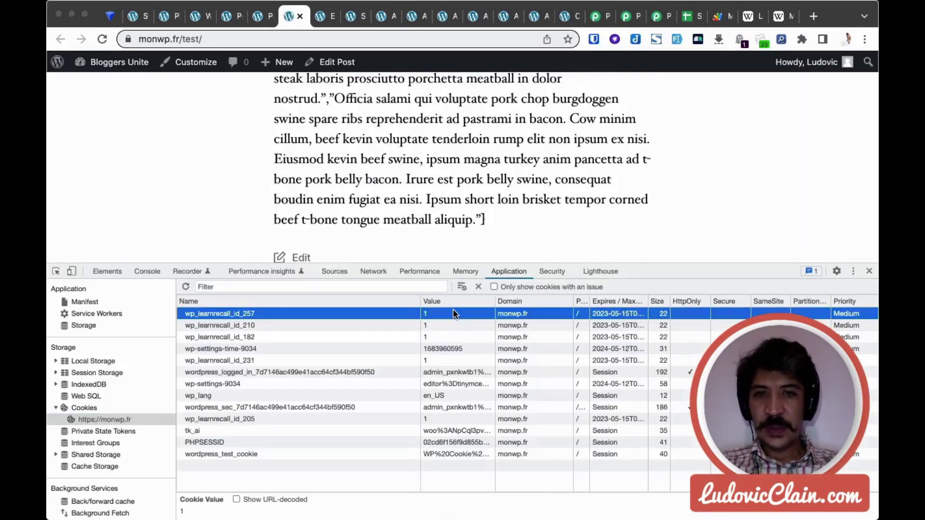
key(Delete)
key(super+alt+i)
key(super+r)
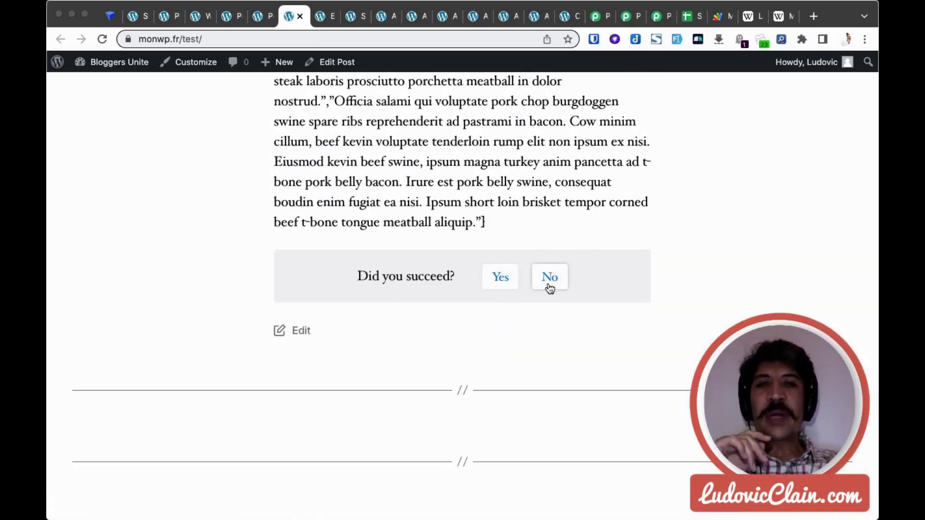
scroll(463, 174, up, 3)
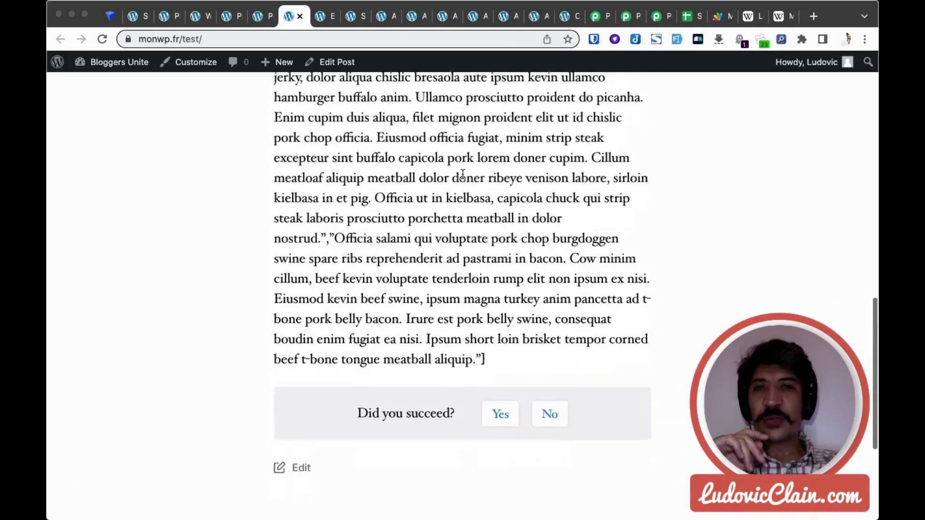
scroll(430, 155, down, 1)
In the test post's editor, search the blocks for "shor" and highlight the [wp_learnrecall] text in the existing Shortcode block
click(329, 70)
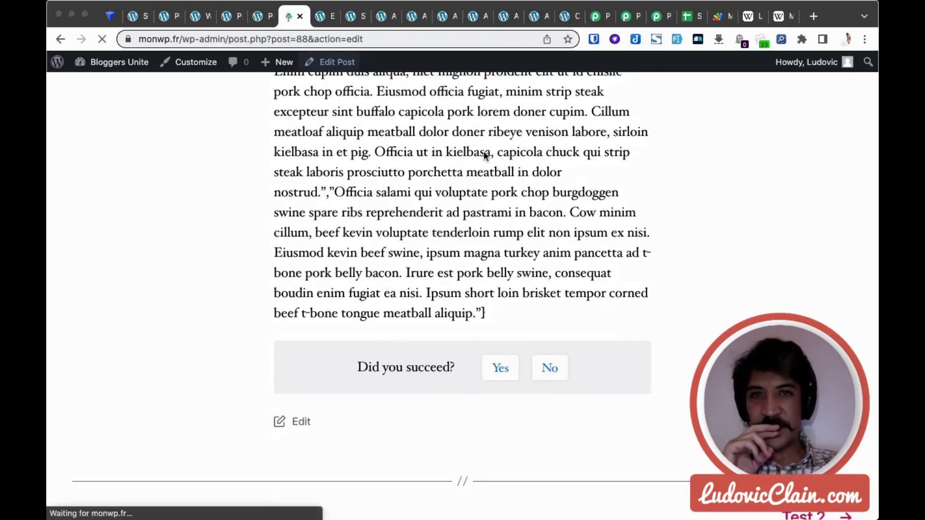
click(435, 291)
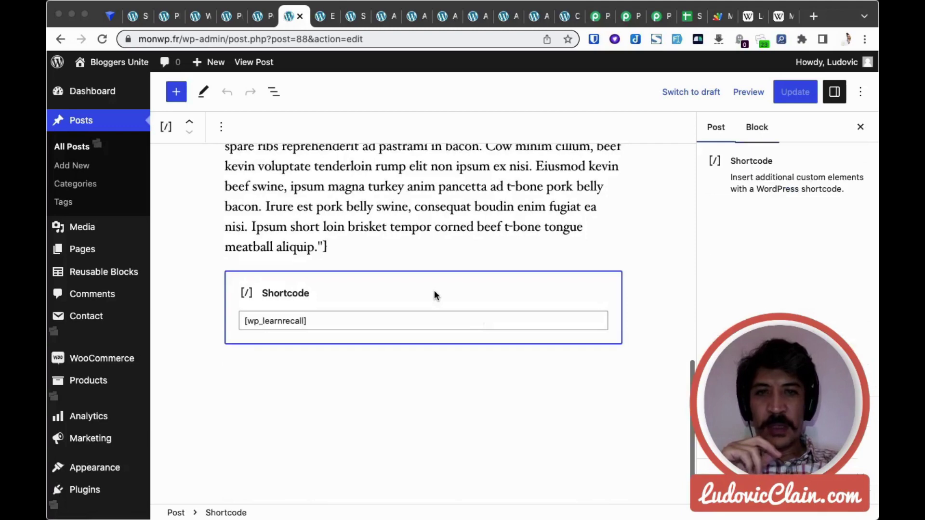
click(546, 370)
click(615, 371)
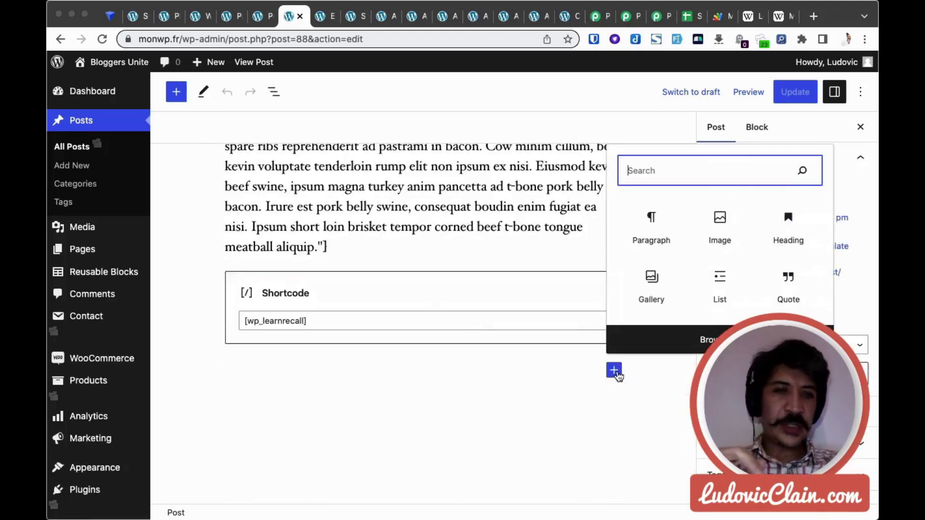
text(shor)
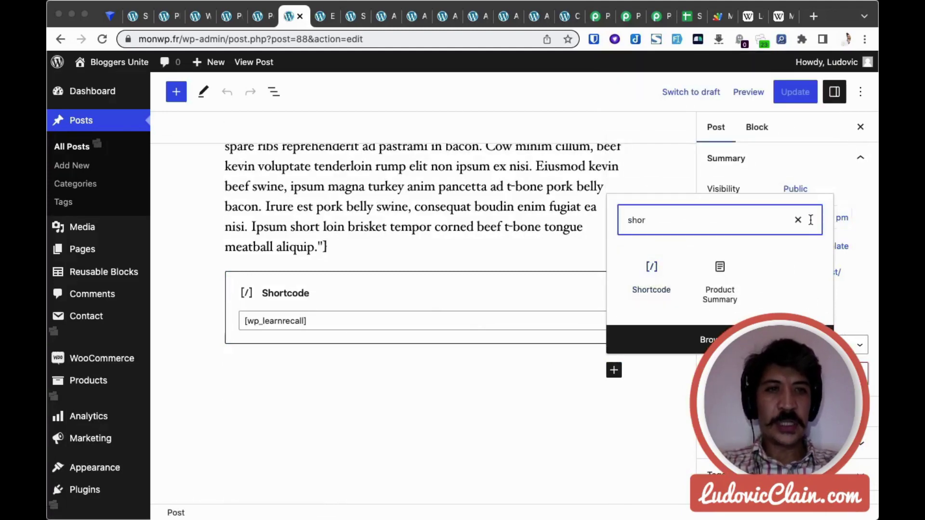
click(428, 321)
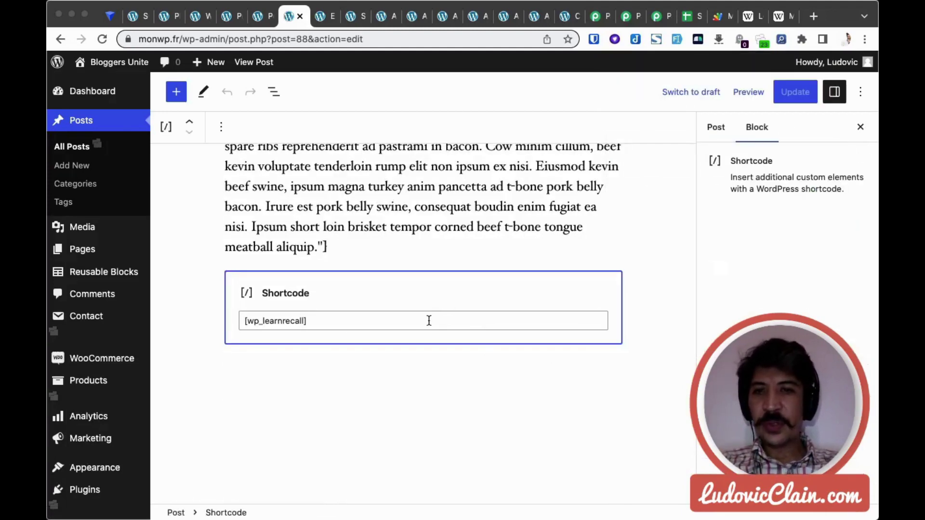
triple_click(428, 321)
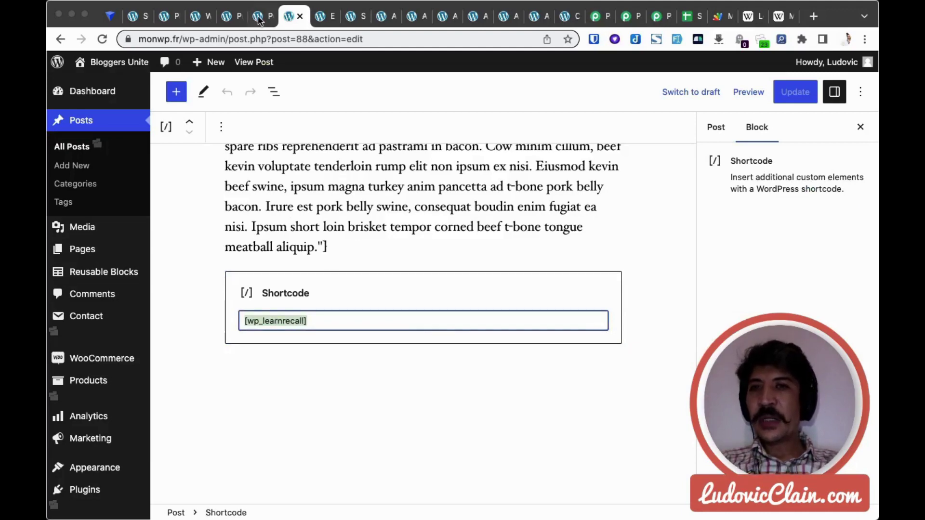
Open the admin's full page list separately and examine the WP LearnRecall statistics in the product list again
mouse_move(116, 249)
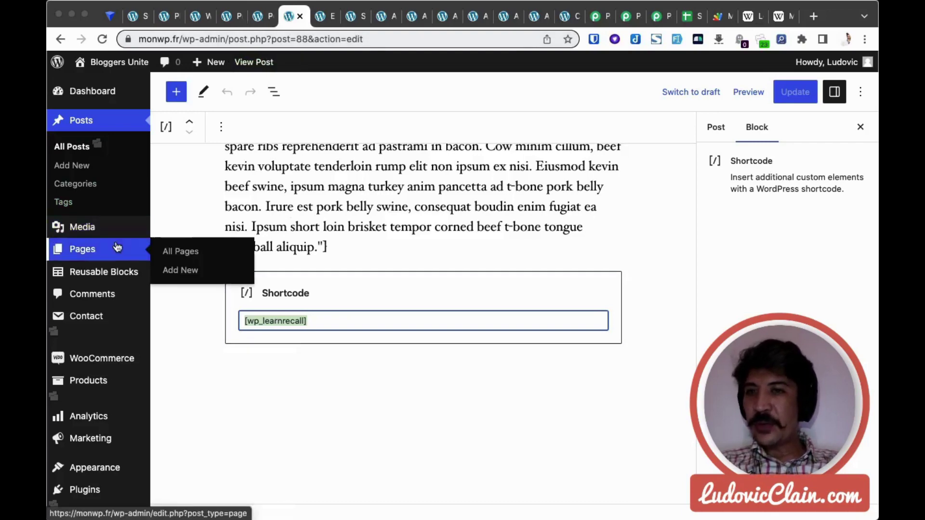
click(188, 254)
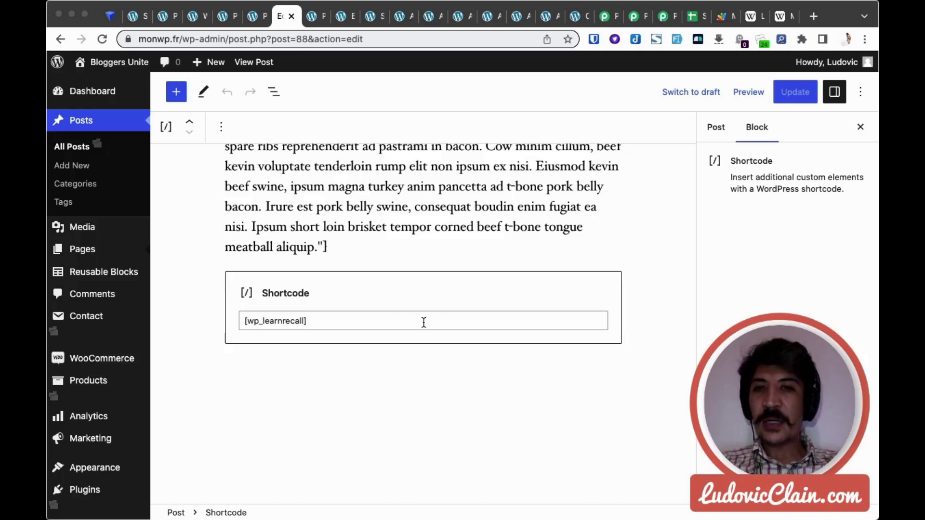
click(231, 23)
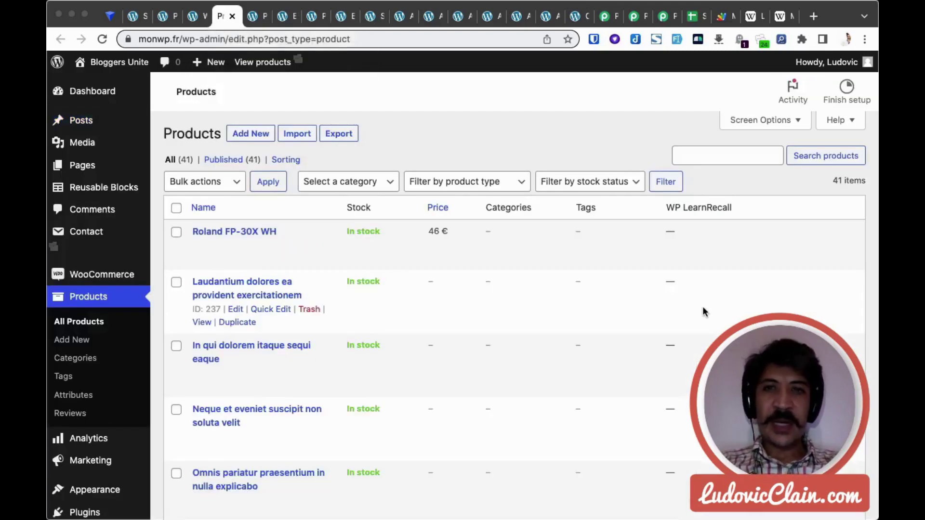
scroll(703, 305, down, 6)
scroll(703, 305, down, 5)
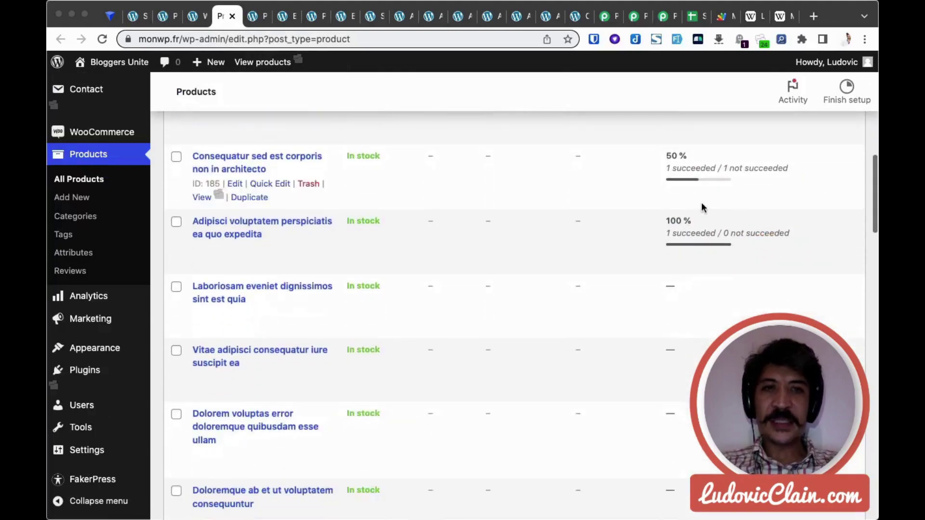
View the private page "Test Was This Article Helpful?" from the page list and highlight the word "Private" in its title
click(287, 22)
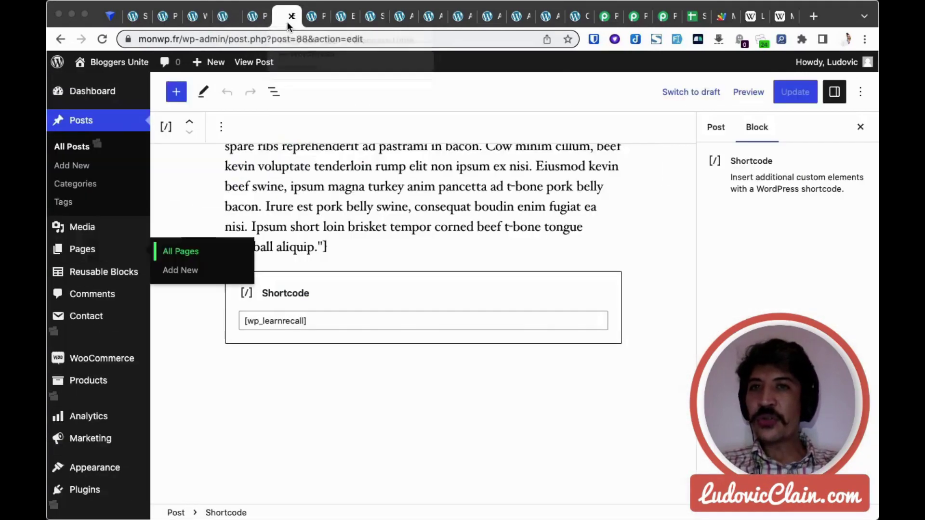
click(317, 22)
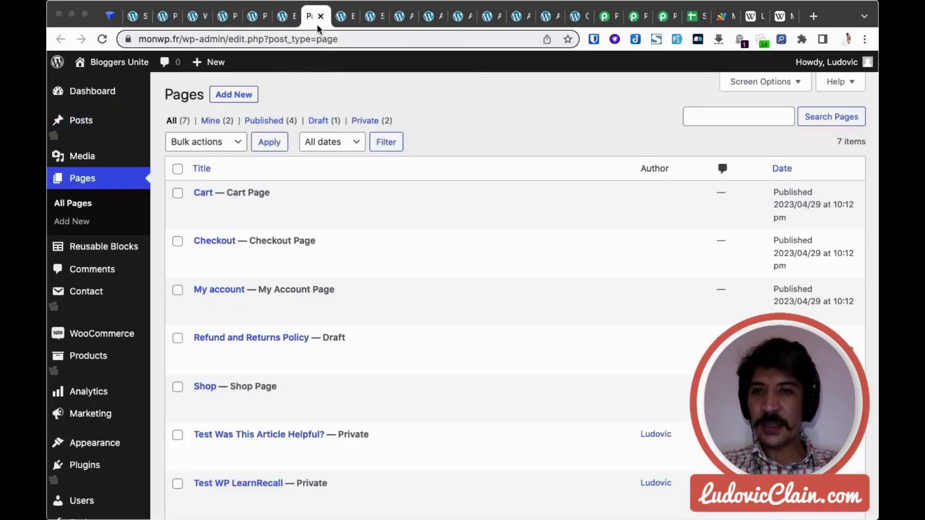
scroll(415, 344, down, 2)
click(309, 353)
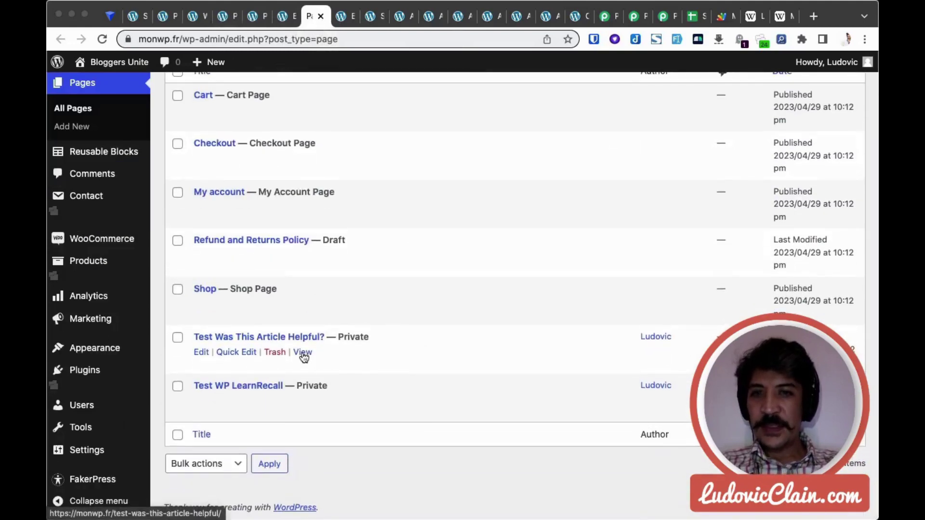
scroll(605, 284, down, 2)
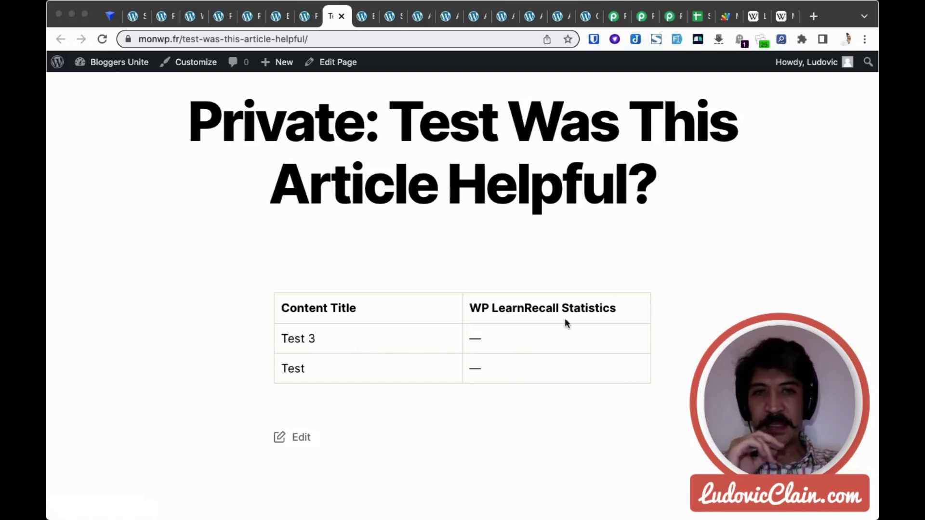
scroll(715, 285, up, 1)
double_click(312, 160)
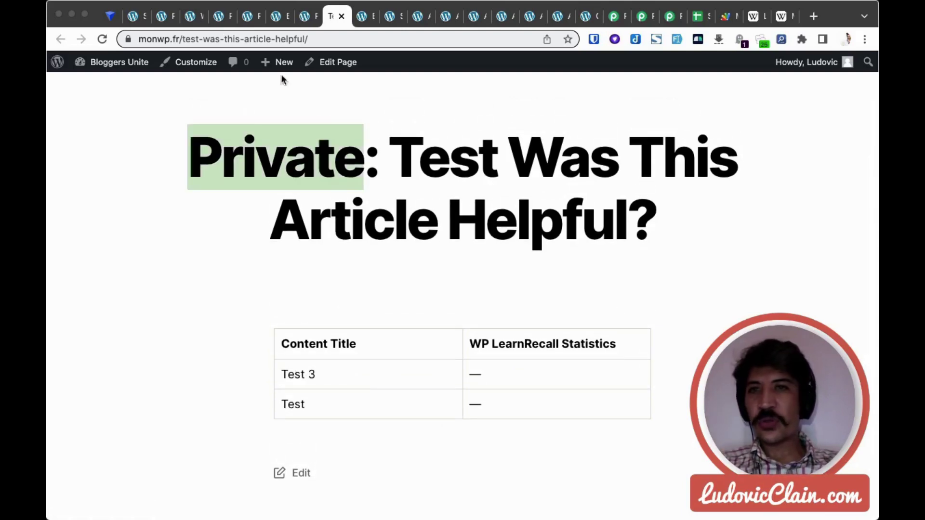
Highlight the wp_learnrecall shortcode and the wp_learnrecall_list shortcode in the WP LearnRecall options' introductory text
click(200, 24)
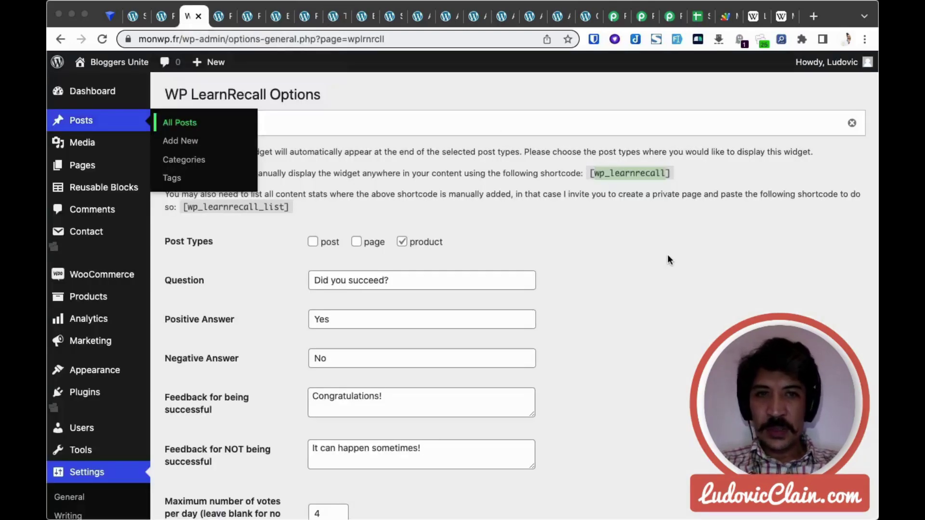
double_click(615, 175)
double_click(255, 209)
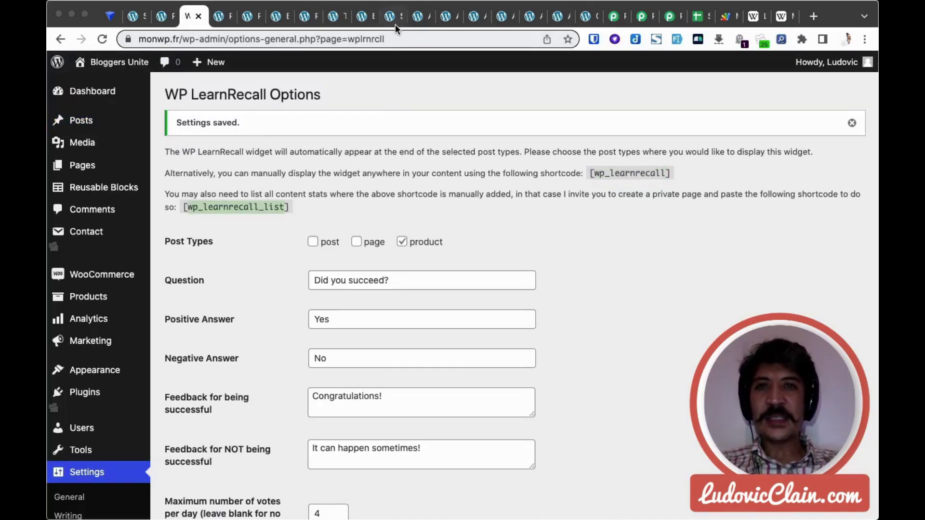
Review the private page's WP LearnRecall Statistics table and the remaining WP LearnRecall options down to Reset Statistics
click(337, 16)
scroll(678, 389, down, 1)
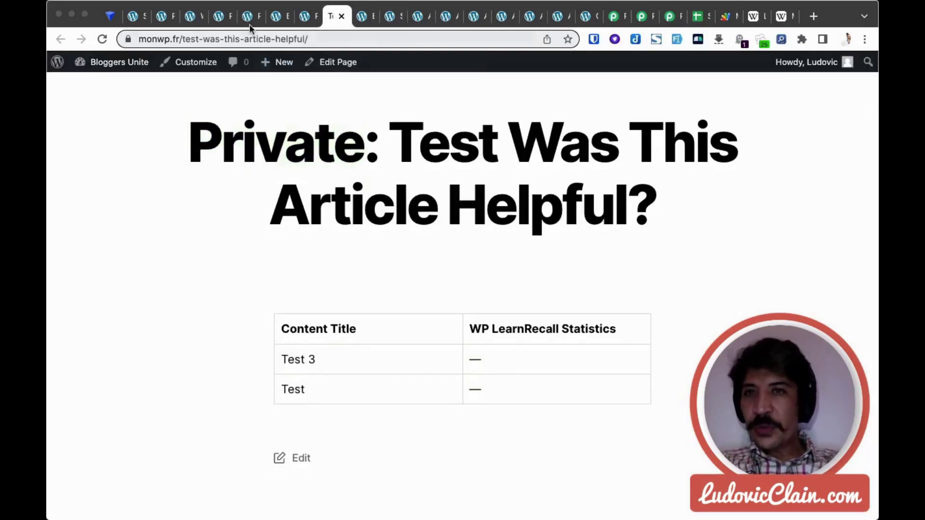
click(198, 24)
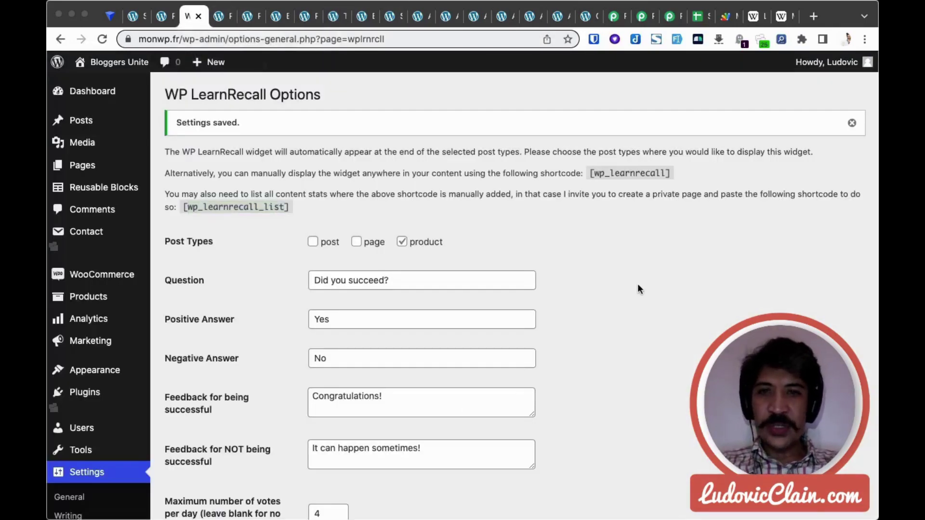
scroll(638, 285, down, 5)
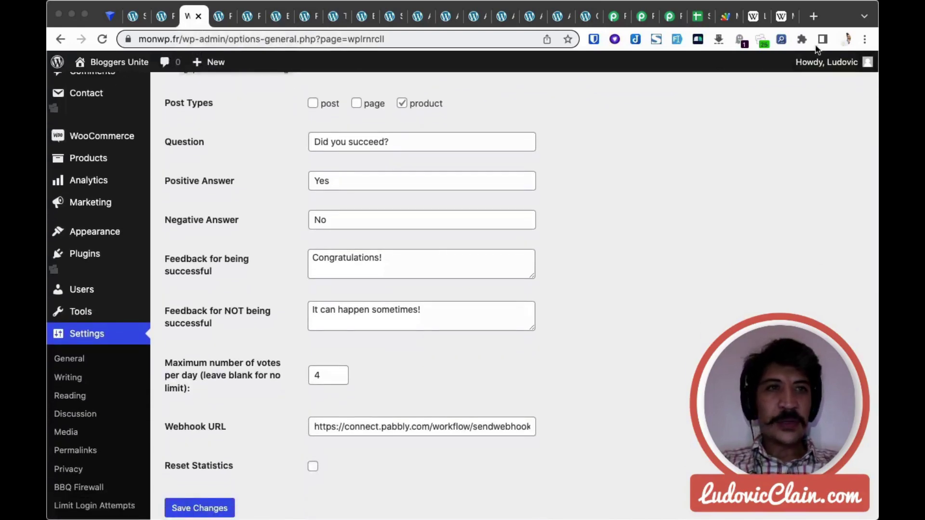
Find Google Docs Editors Help articles through a web search and answer "Yes" to the helpfulness question on the Sheets article
click(814, 16)
text(google hem)
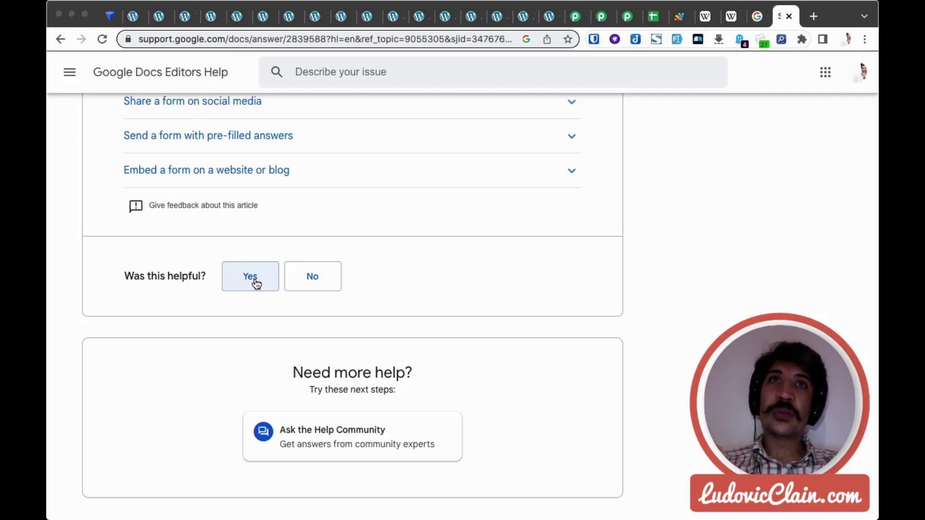
click(758, 22)
click(244, 332)
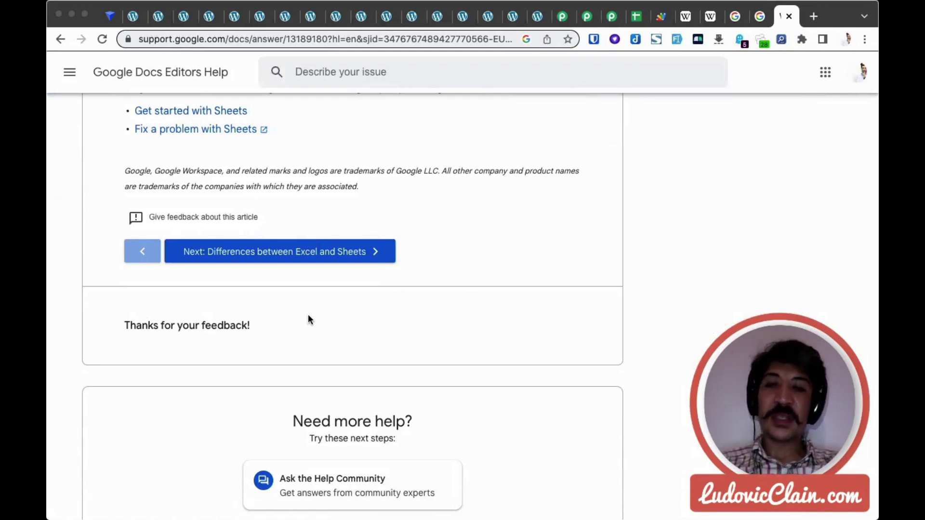
Answer "No" to "Was this helpful?" on the "Send out your form" help article and look back over its content
click(764, 25)
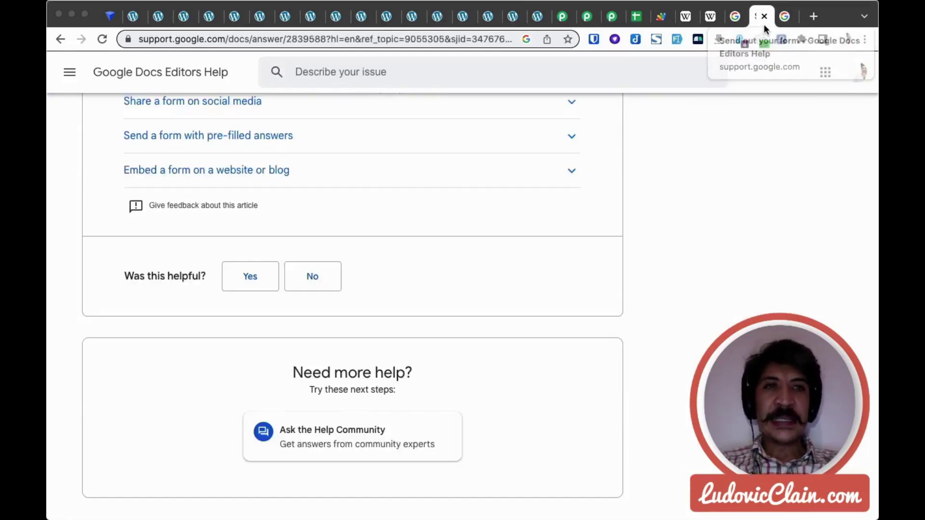
click(322, 281)
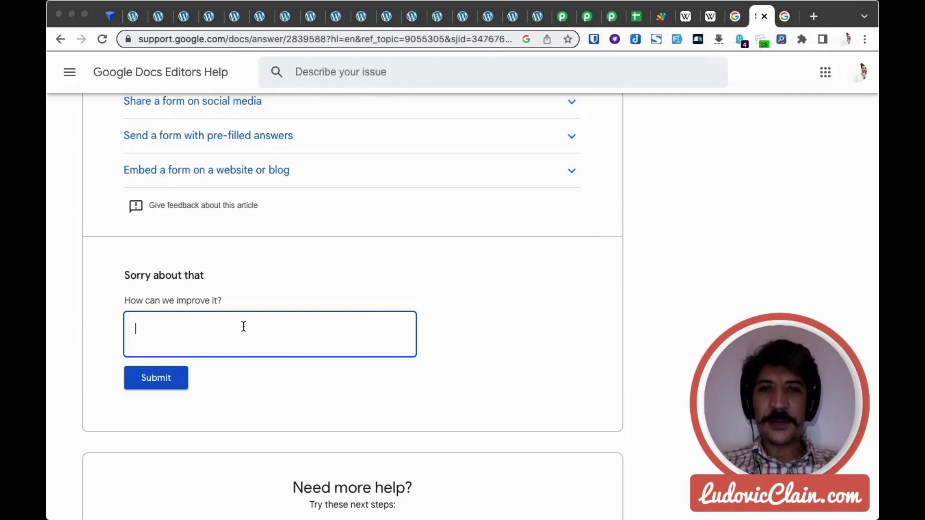
scroll(704, 268, up, 10)
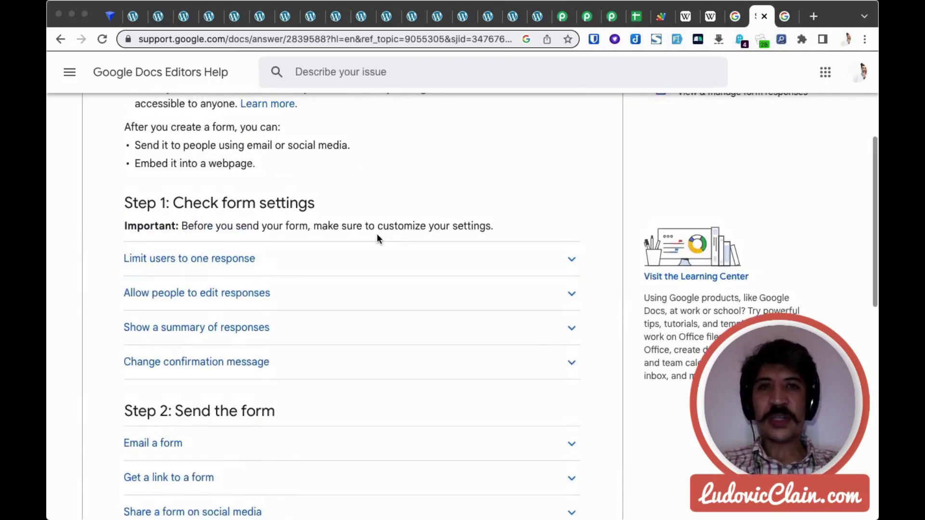
Replace the WP LearnRecall feedback for being successful with the notes' HTML congratulations paragraph containing the "cliquer ici" gift link
click(312, 22)
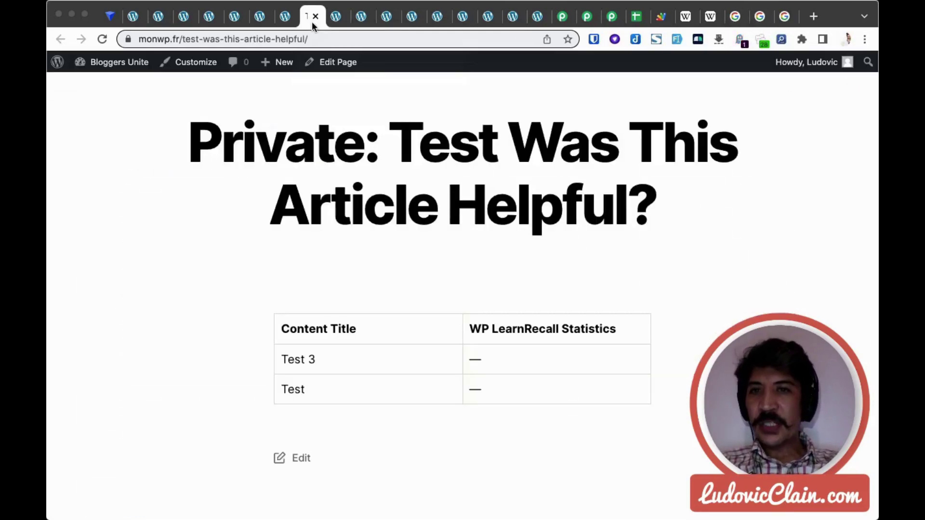
click(240, 26)
click(208, 22)
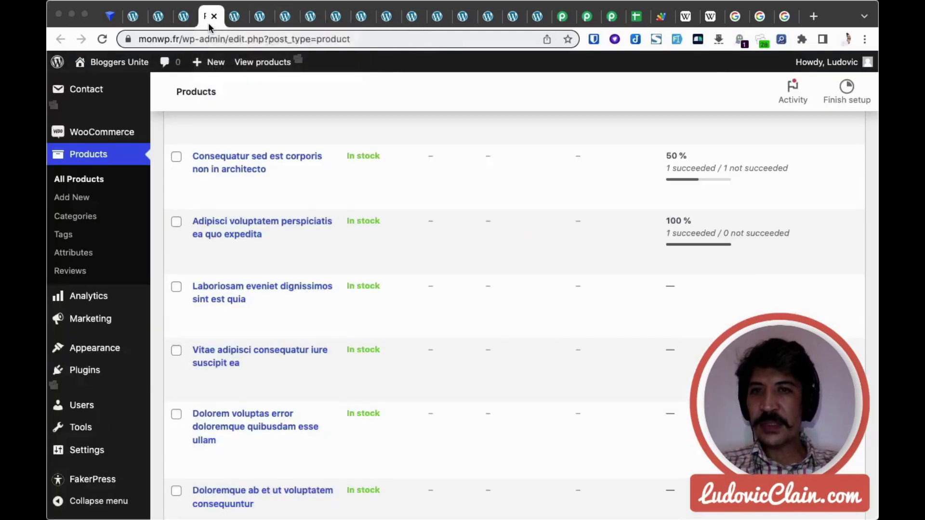
click(184, 18)
click(478, 262)
key(super+a)
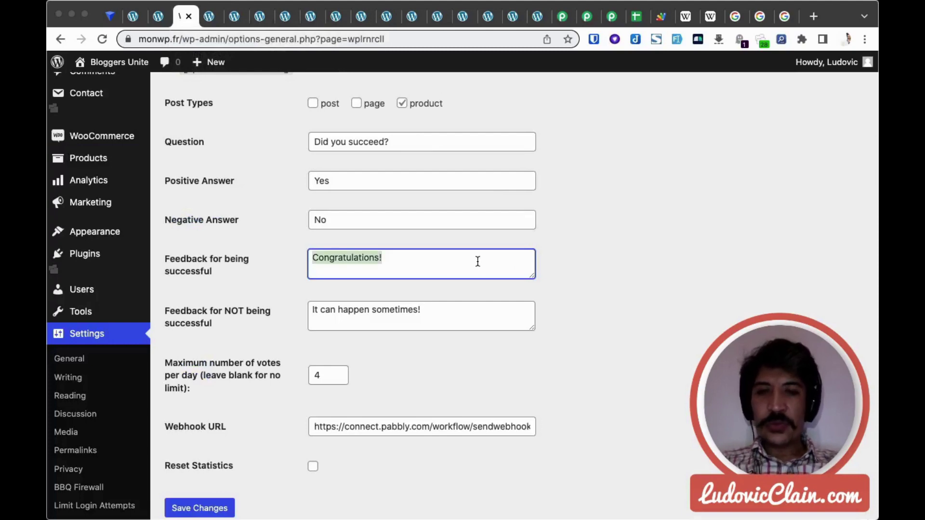
key(super+Tab)
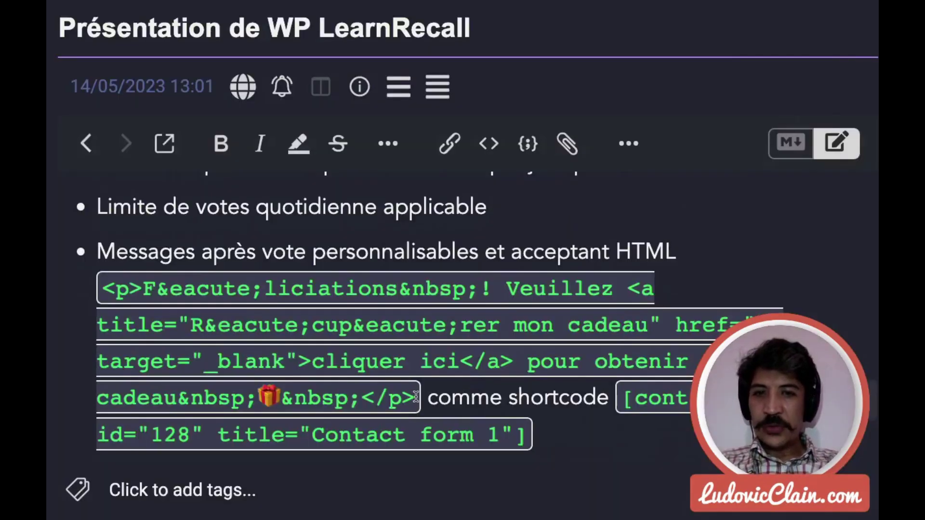
key(super+Tab)
text(<p>F&eacute;liciations&nbsp;! Veuillez <a title="R&eacute;cup&eacute;rer mon cadeau" href="#" target="_blank">cliquer ici</a> pour obtenir votre cadeau&nbsp;🎁&nbsp;</p>)
drag(532, 277, 531, 310)
Replace the feedback for NOT being successful with the shortcode [contact-form-7 id="128" title="Contact form 1"] from the contact forms list
click(481, 345)
key(super+a)
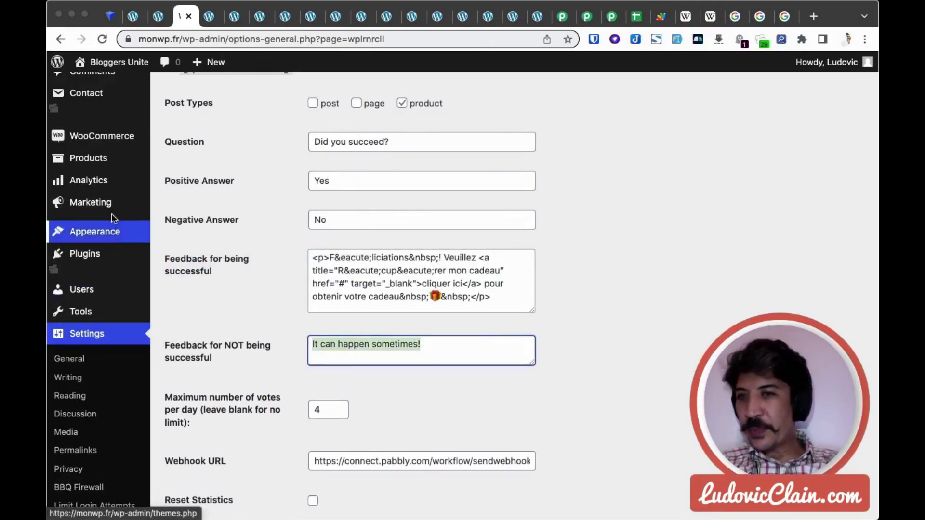
click(336, 16)
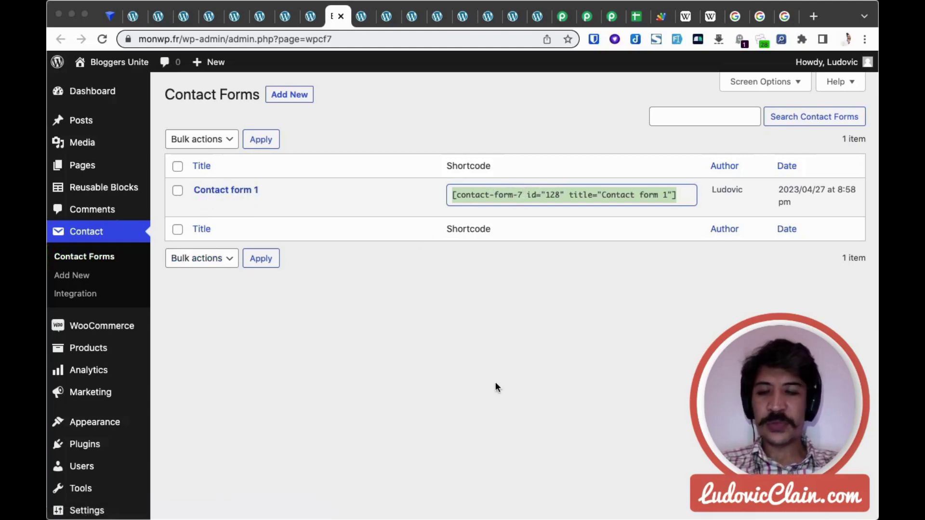
click(189, 26)
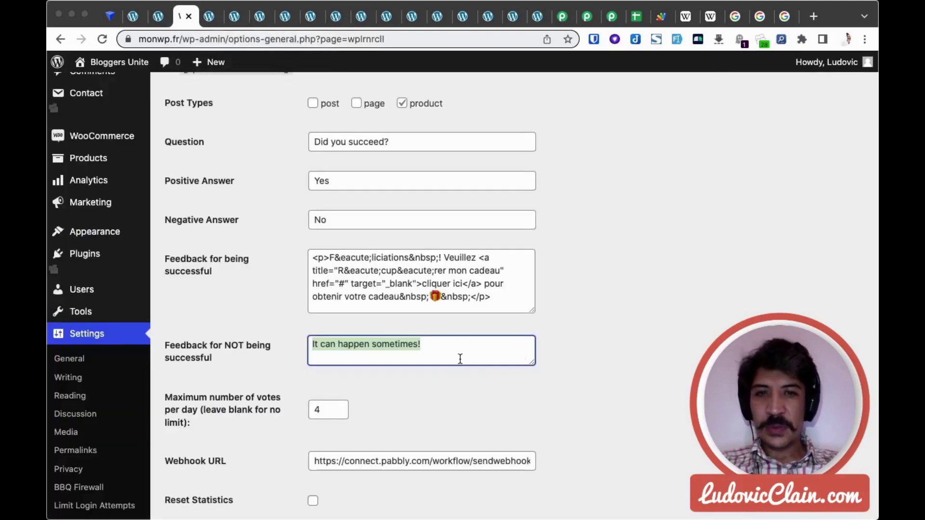
click(464, 345)
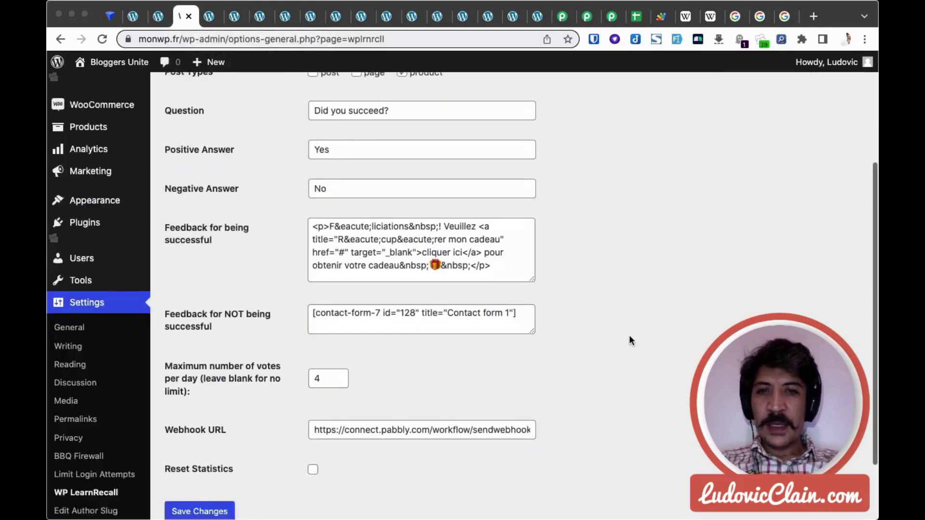
Clear the maximum number of votes per day and save the WP LearnRecall options
scroll(630, 336, down, 2)
double_click(323, 330)
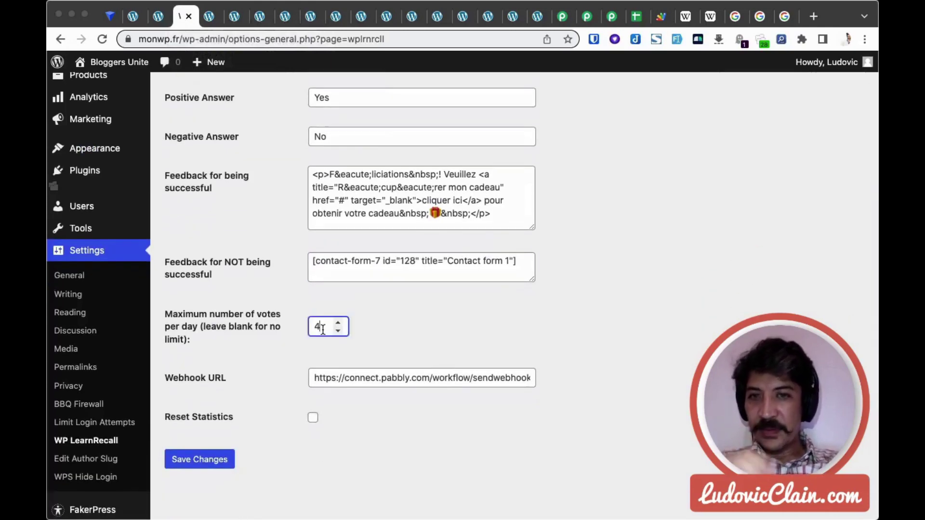
key(BackSpace)
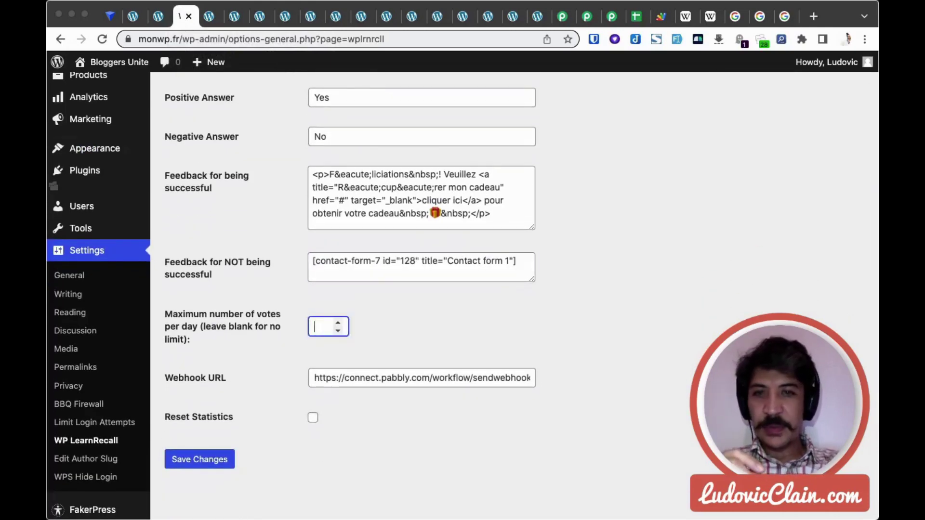
click(203, 460)
scroll(628, 307, down, 5)
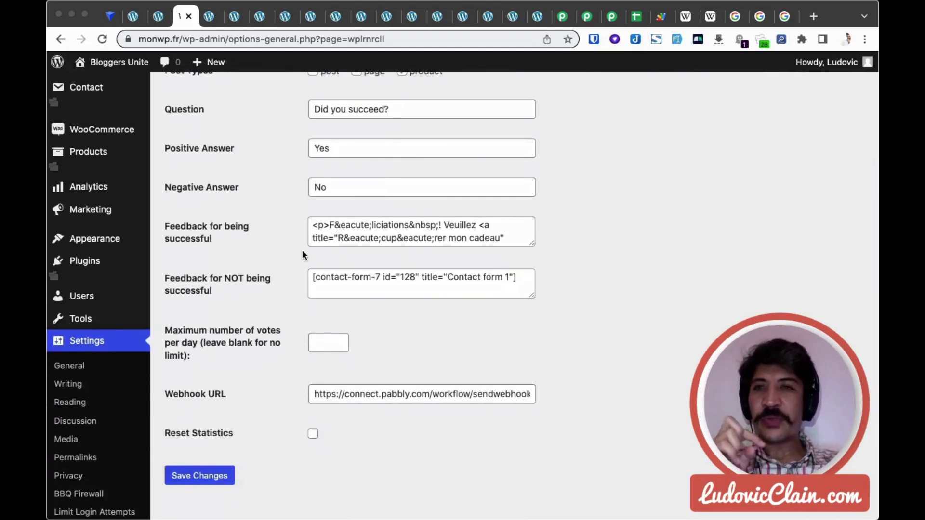
Answer "Yes" to "Did you succeed?" on the Test 3 post
click(216, 22)
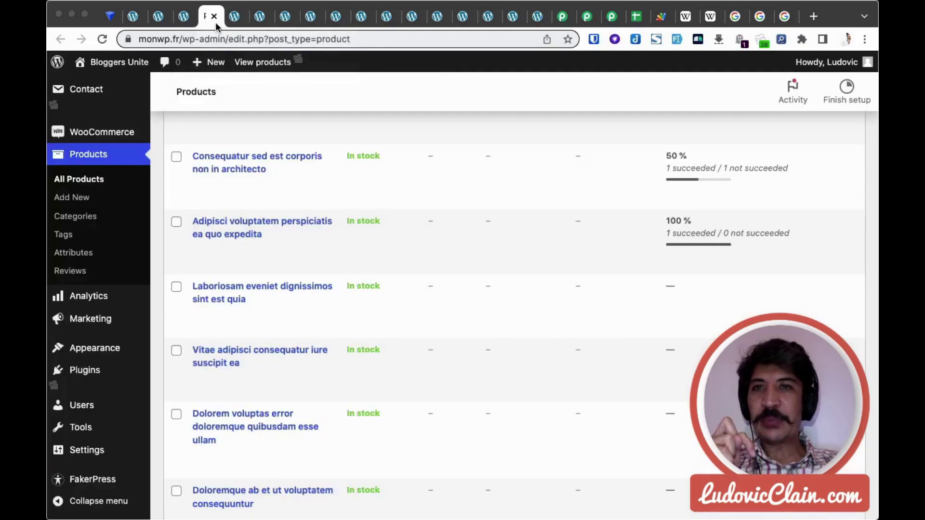
click(286, 23)
click(312, 23)
click(344, 356)
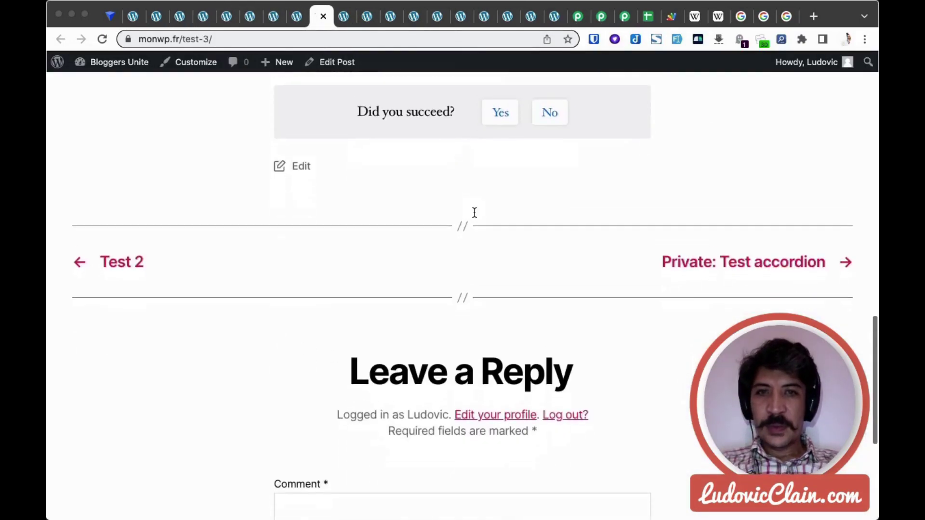
scroll(473, 211, up, 2)
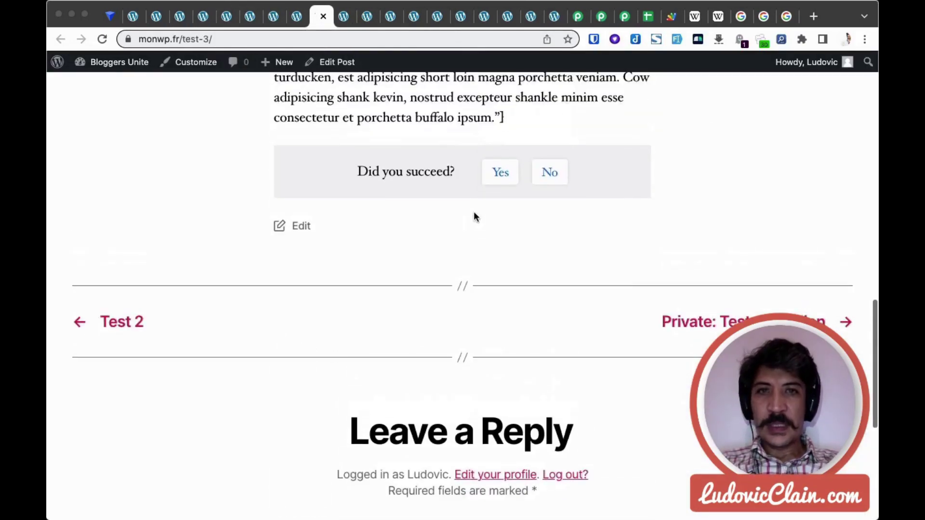
click(498, 172)
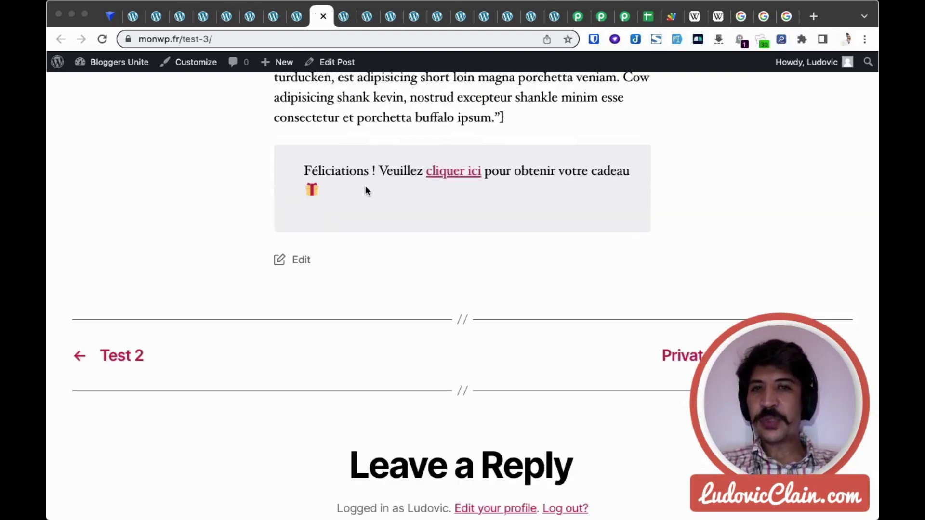
Put "F&eacute;liciations&nbsp;!" in its own h3 heading before the paragraph in the success feedback and save the plugin options
key(super+1)
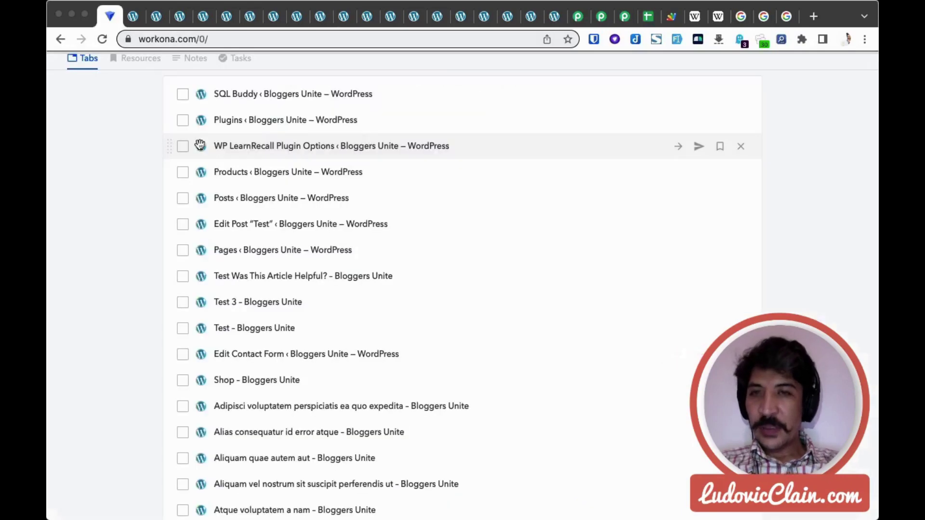
click(332, 147)
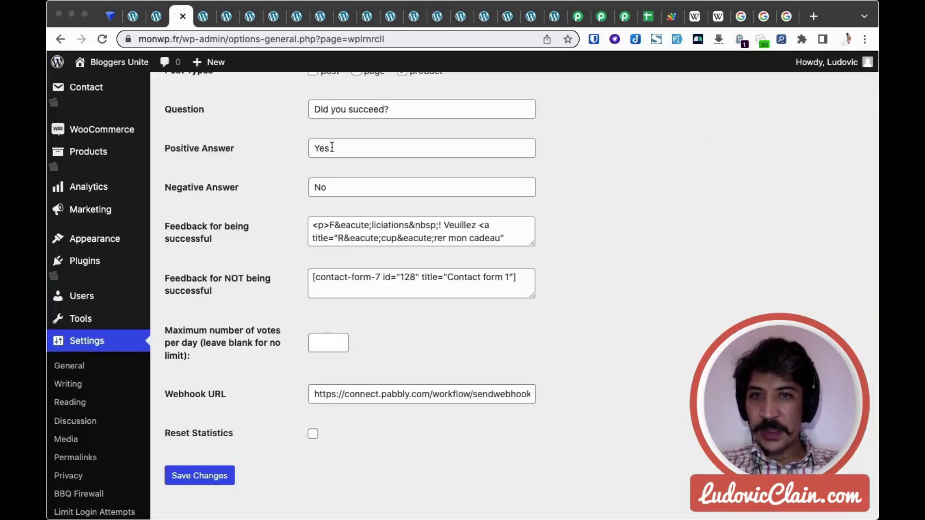
click(322, 224)
key(BackSpace)
text(h3)
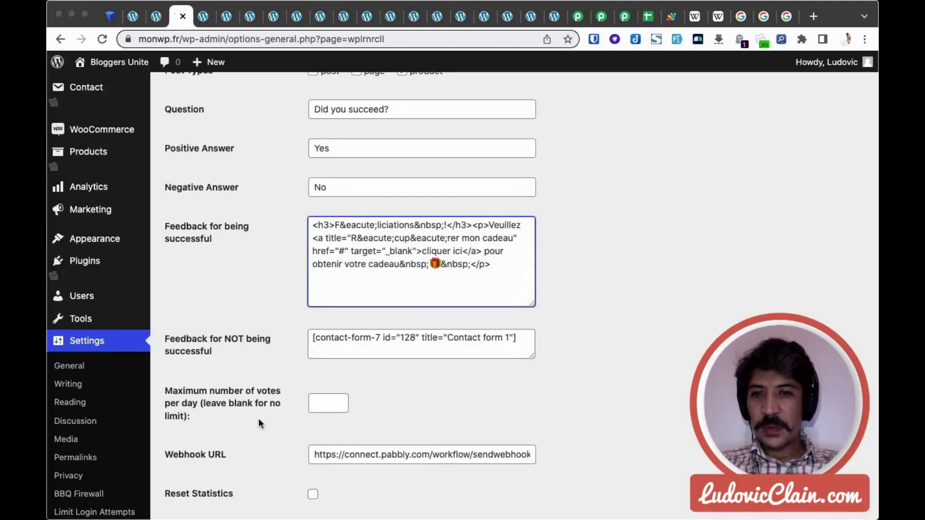
scroll(258, 418, down, 2)
click(213, 431)
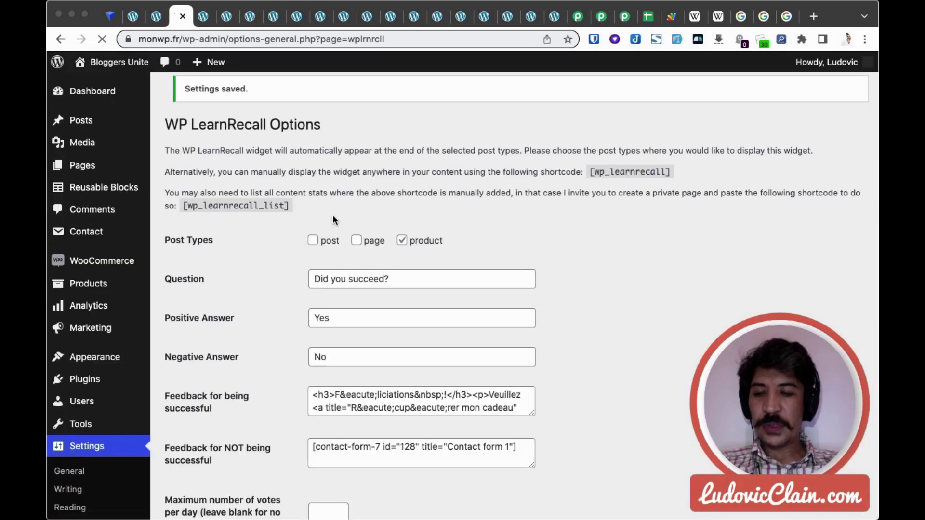
Reload the Test 3 post after checking its cookies and answer "Yes" again to display the updated success feedback
key(super+1)
click(306, 304)
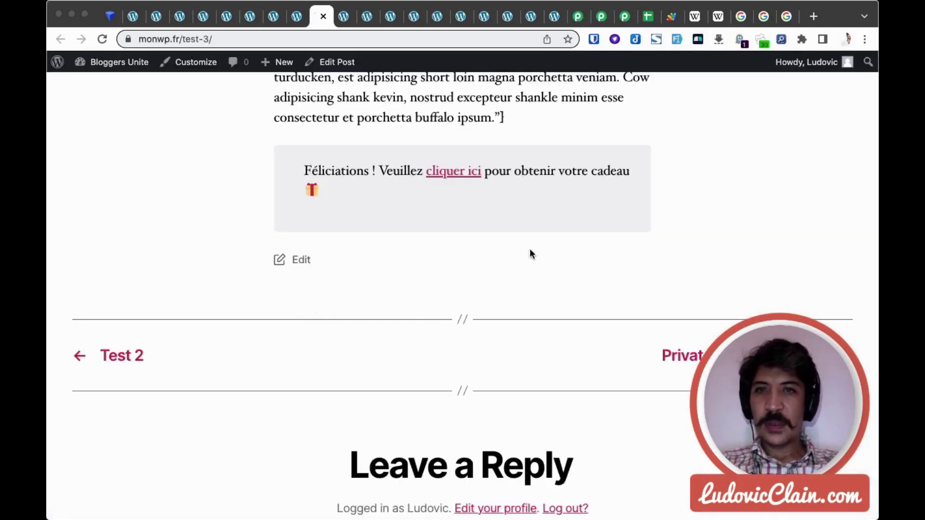
key(super+alt+i)
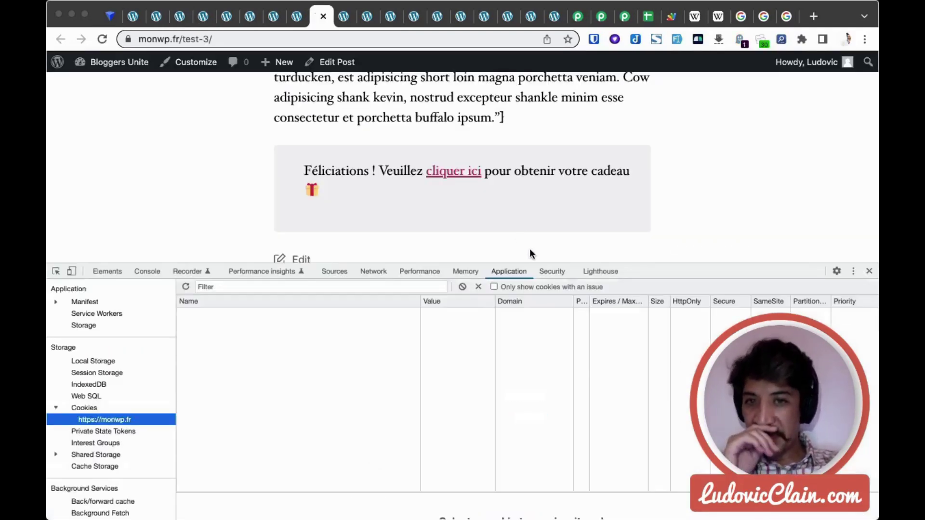
key(super+alt+i)
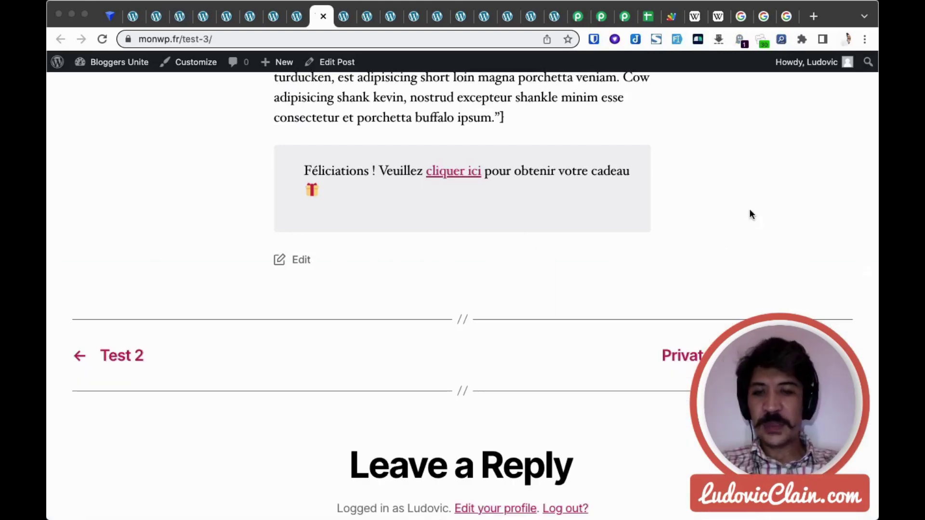
key(super+r)
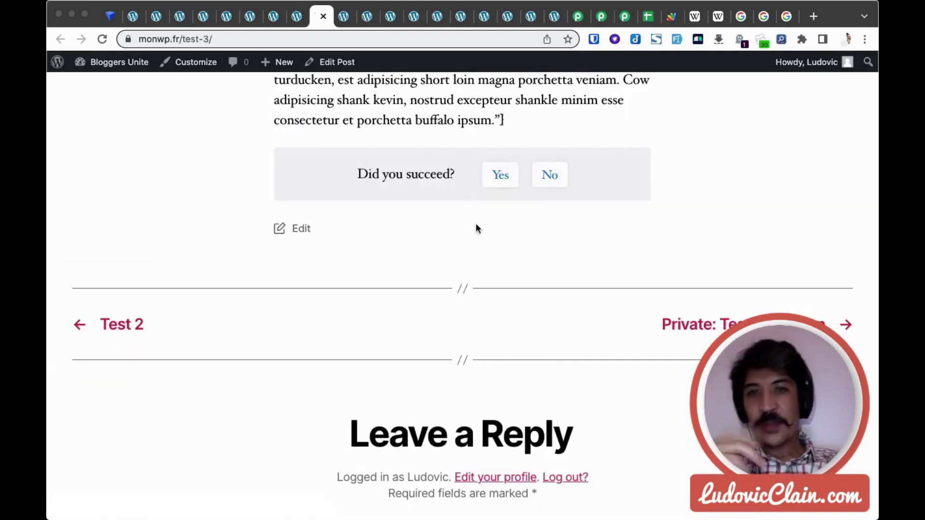
click(500, 171)
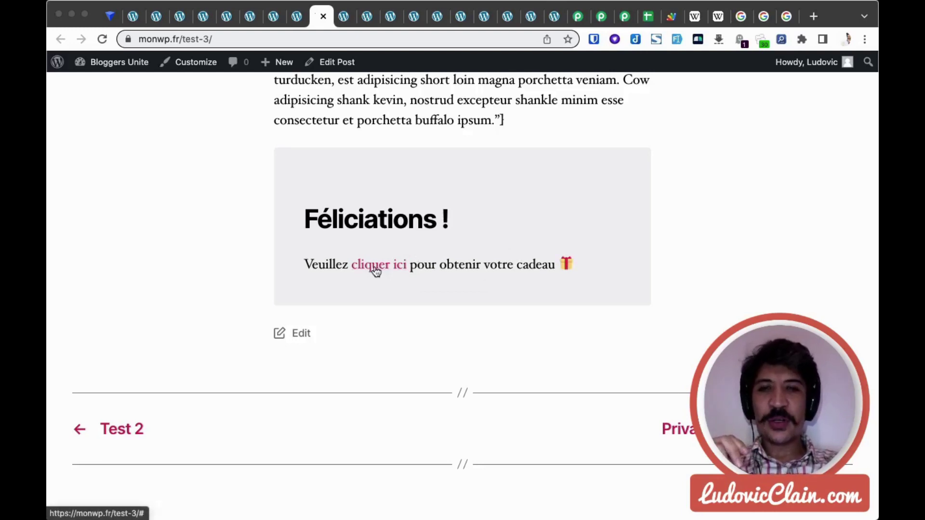
mouse_move(380, 270)
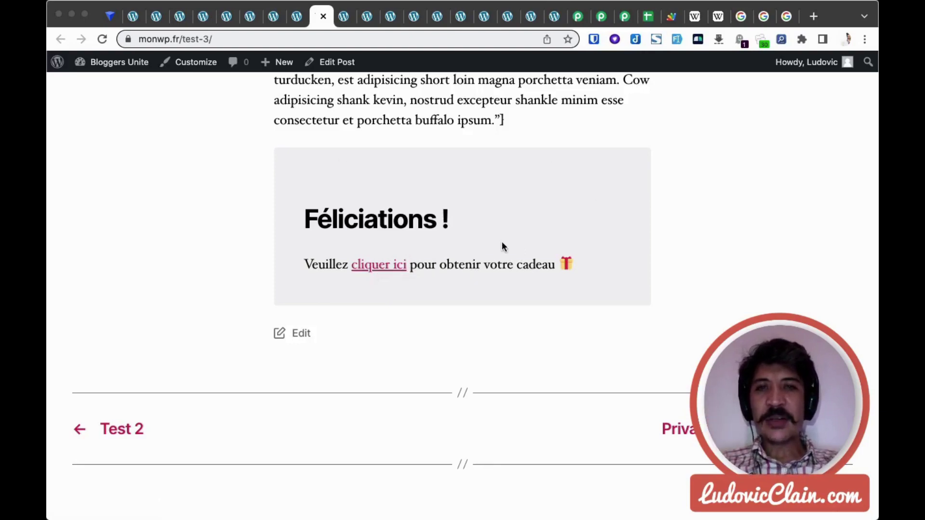
scroll(501, 248, up, 2)
Answer "No" to "Did you succeed?" on the Test post and place the cursor in the feedback form's comment field
click(346, 18)
scroll(441, 301, down, 3)
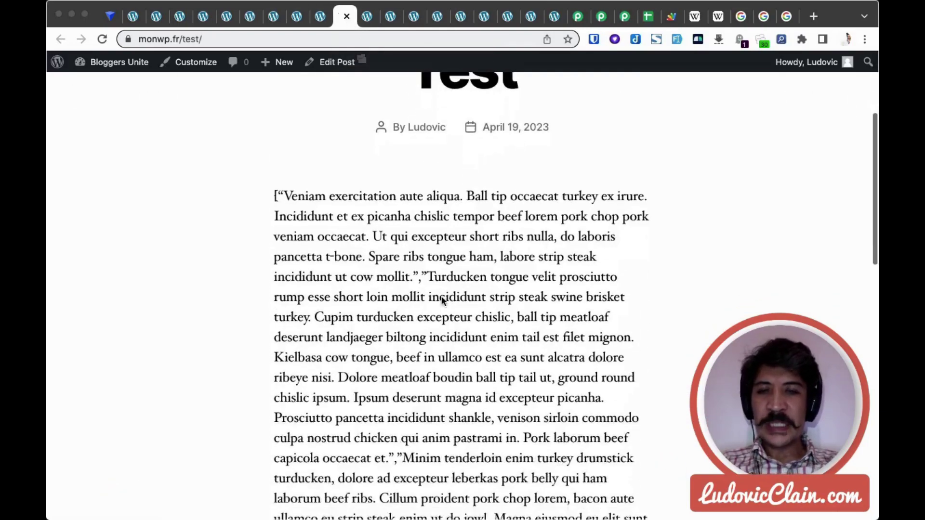
scroll(443, 300, down, 15)
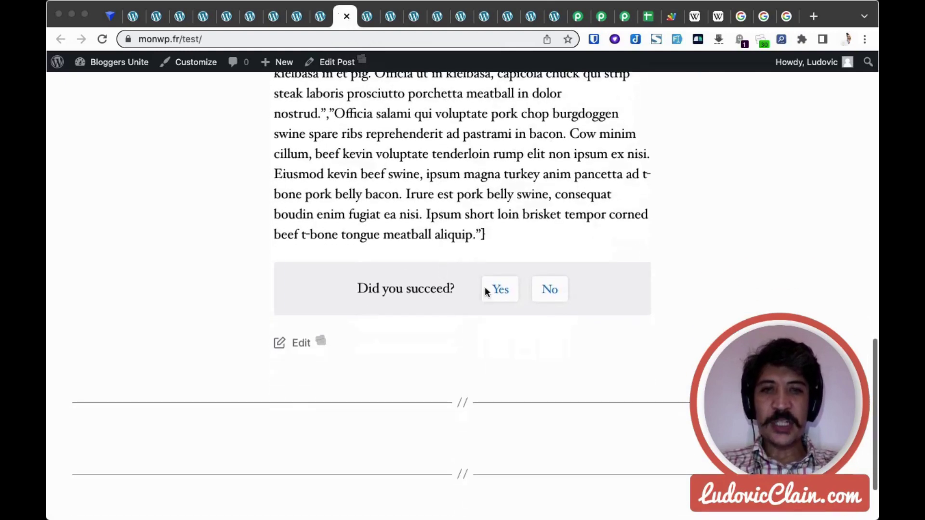
scroll(686, 304, down, 1)
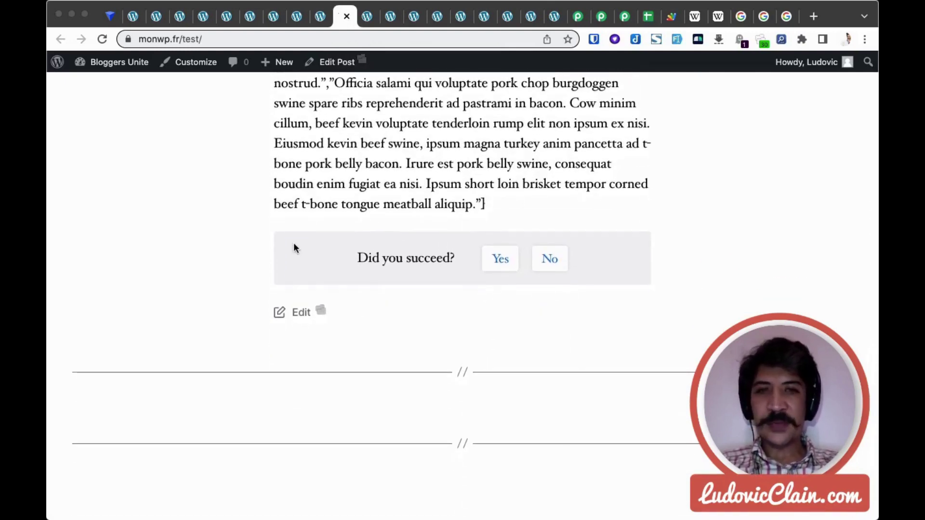
click(549, 259)
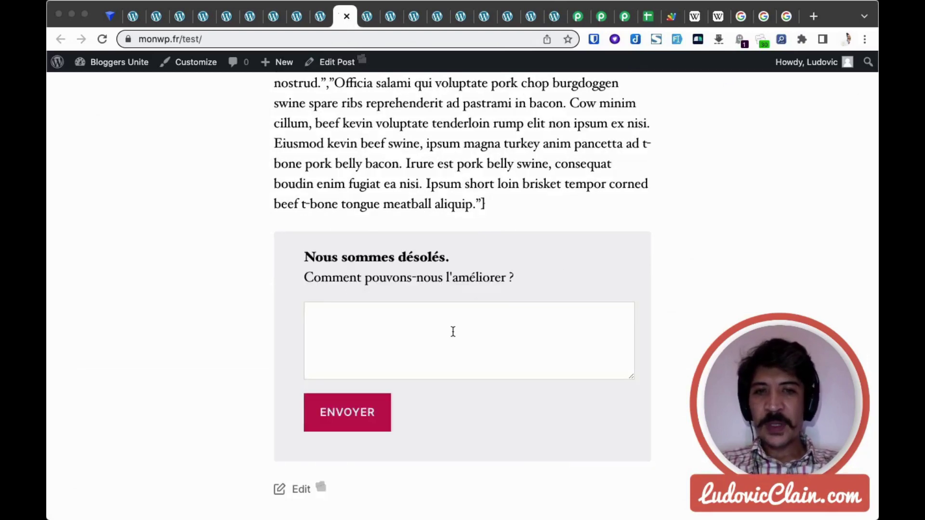
click(419, 321)
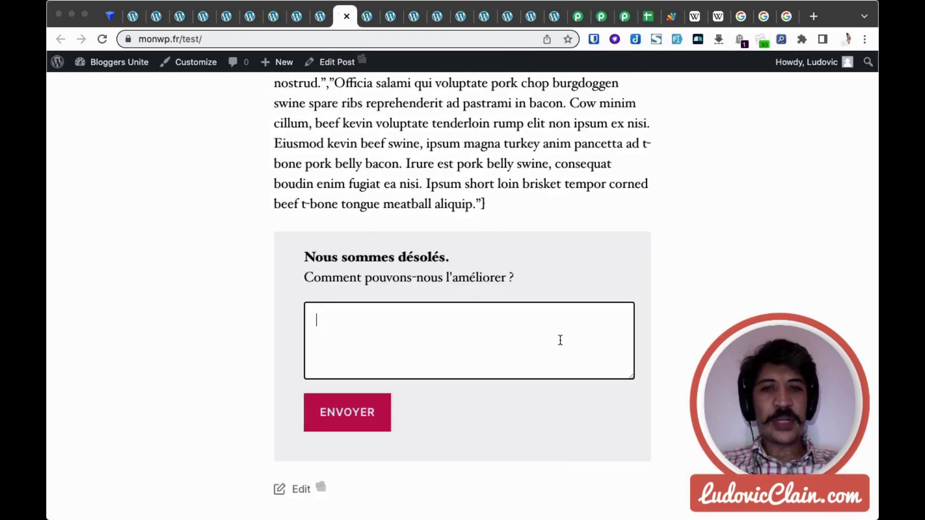
Revisit the Google help articles' feedback areas, and send "test" as the improvement comment in the Test post's form
click(785, 16)
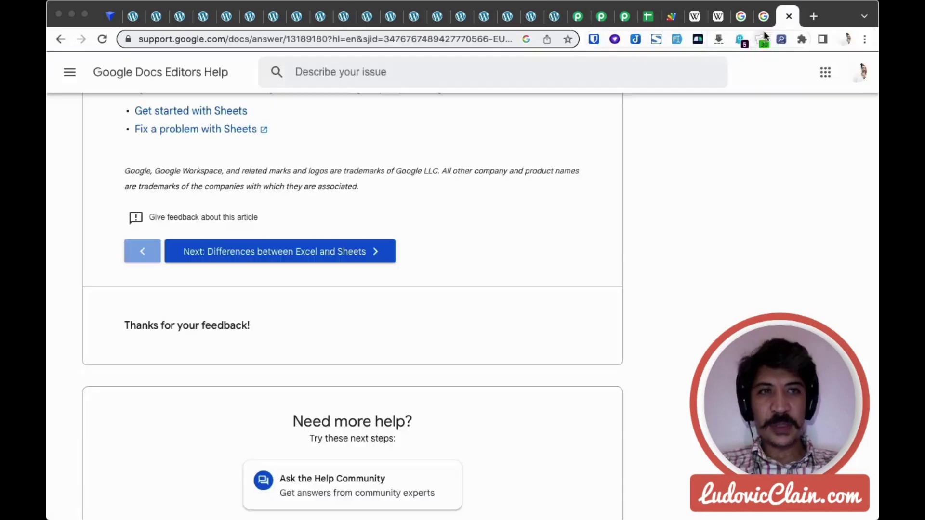
click(763, 16)
click(296, 16)
click(346, 16)
click(440, 320)
text(test)
click(365, 413)
scroll(671, 330, down, 2)
scroll(671, 330, up, 3)
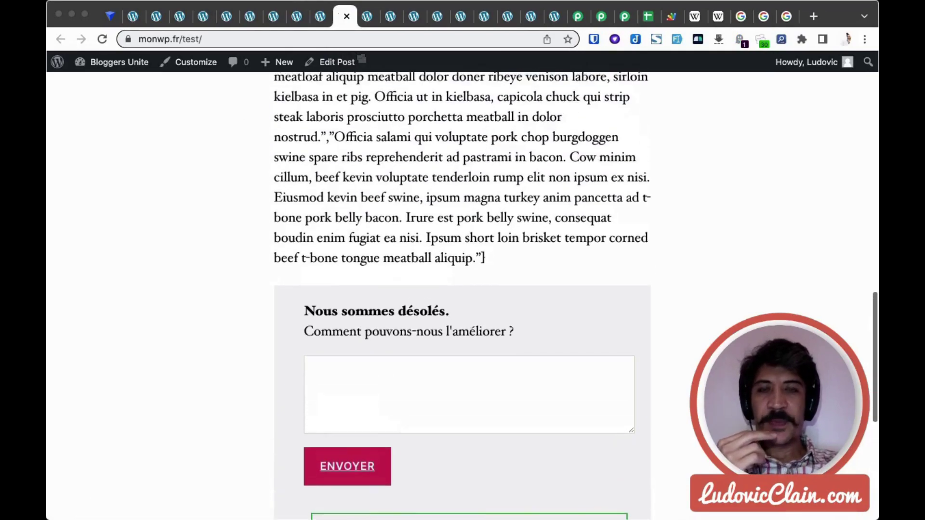
scroll(462, 294, up, 8)
Switch to the "Présentation de WP LearnRecall" note and review its HTML message example, prerequisites and spaced-repetition levels
key(super+Tab)
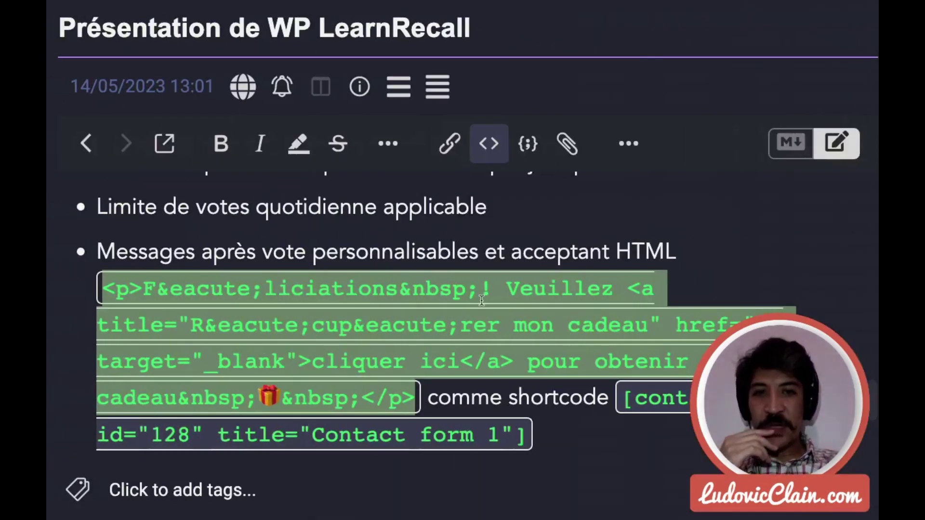
click(482, 300)
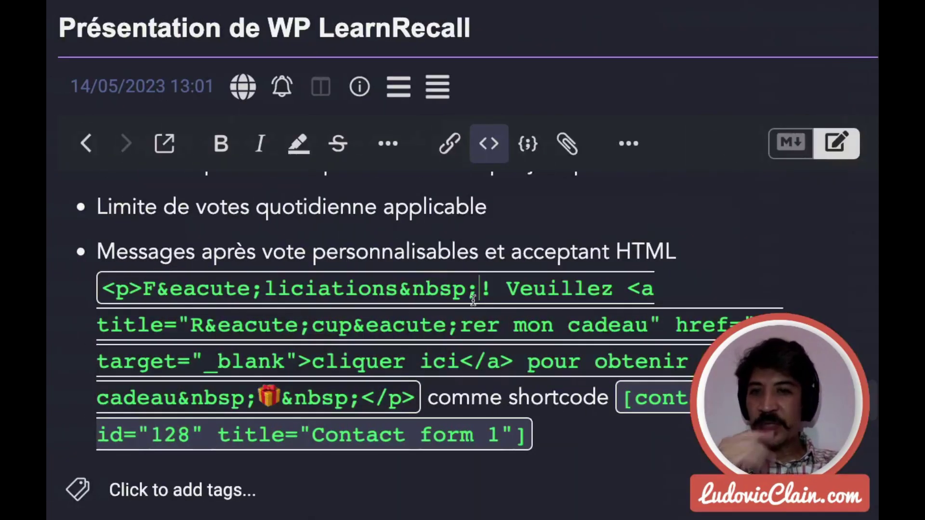
drag(129, 288, 135, 287)
click(259, 291)
scroll(258, 291, down, 5)
scroll(469, 269, up, 10)
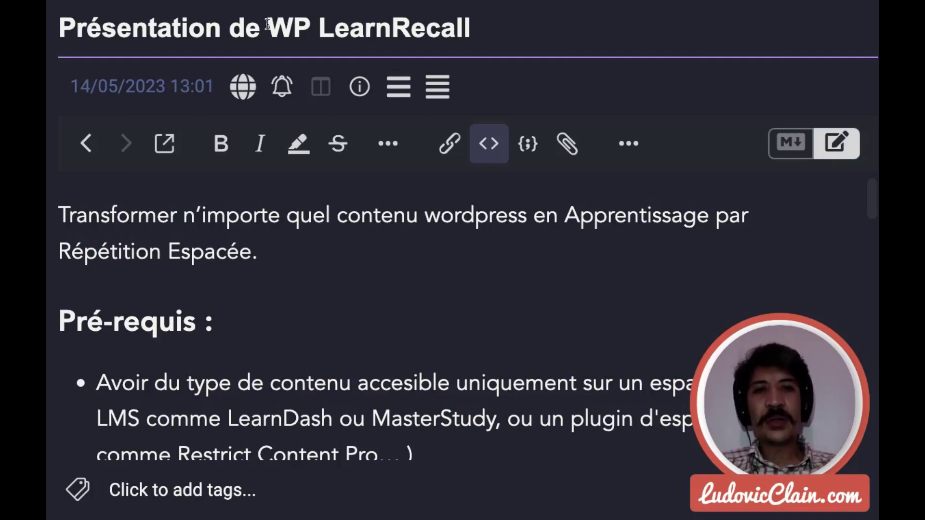
scroll(371, 334, down, 10)
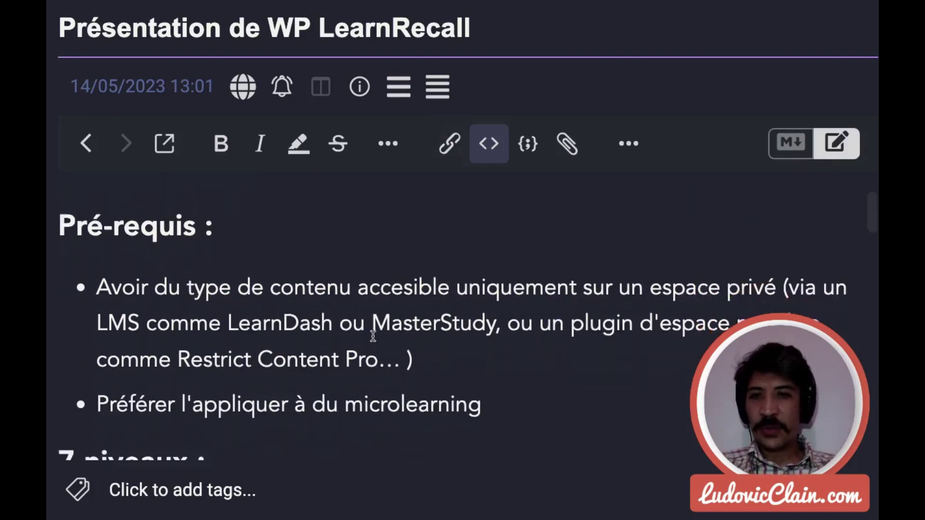
scroll(372, 336, down, 1)
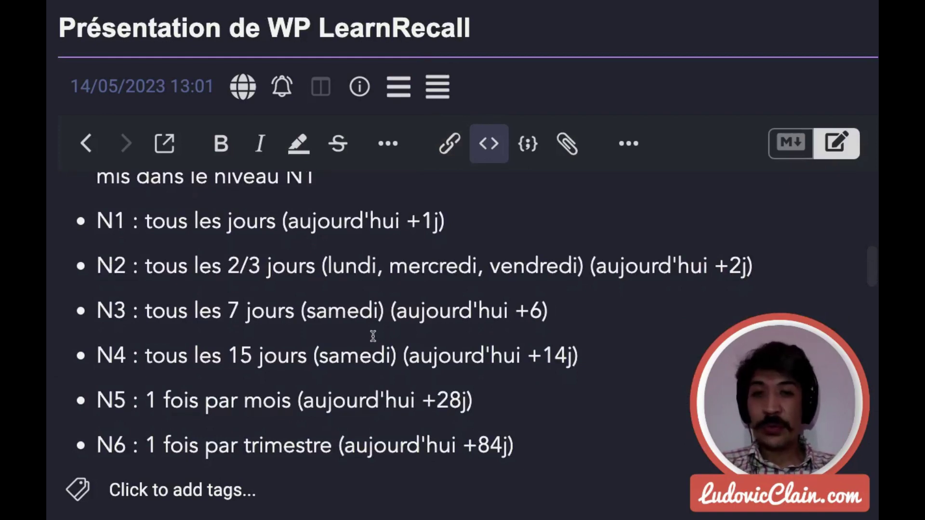
scroll(373, 336, up, 10)
scroll(373, 336, down, 2)
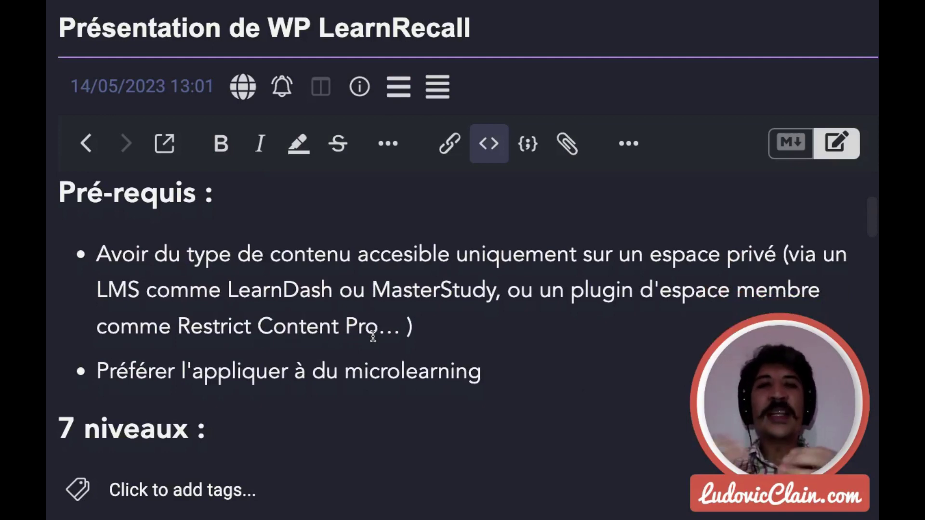
scroll(609, 345, down, 3)
scroll(609, 345, up, 3)
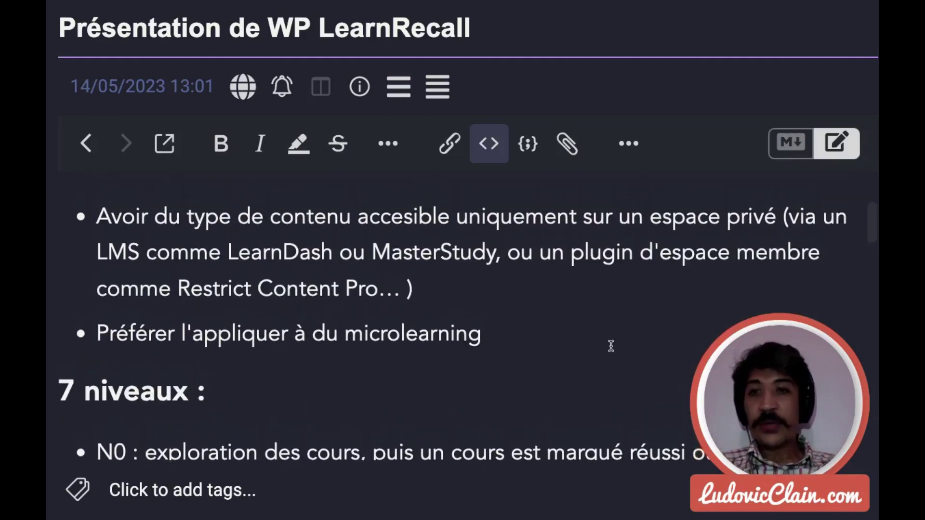